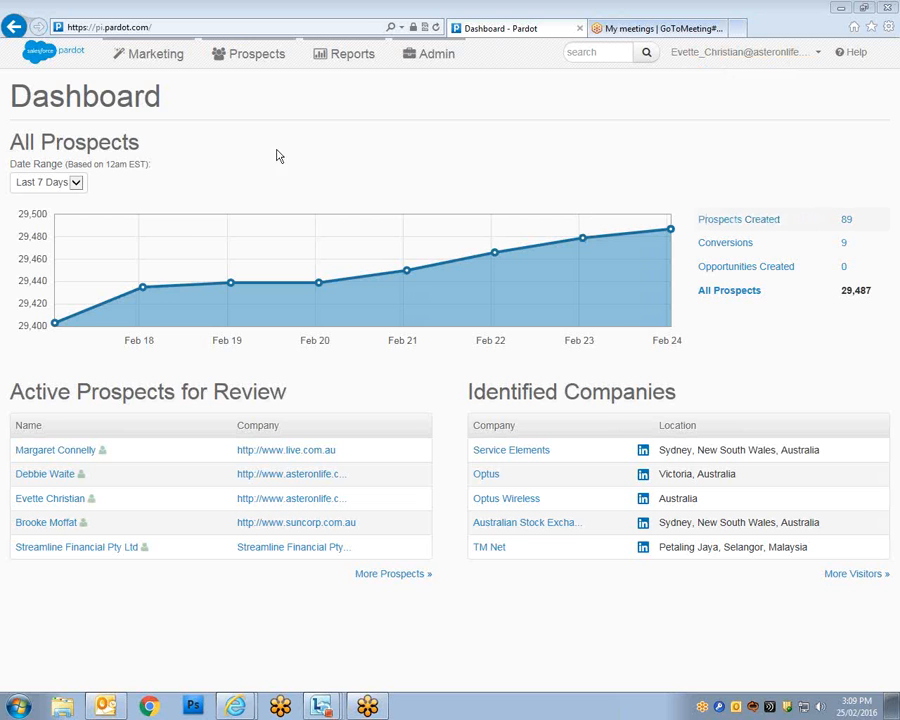
Browse the Pardot navigation menus and open the Campaigns report.
{"action": "mouse_move", "coordinate": [145, 68]}
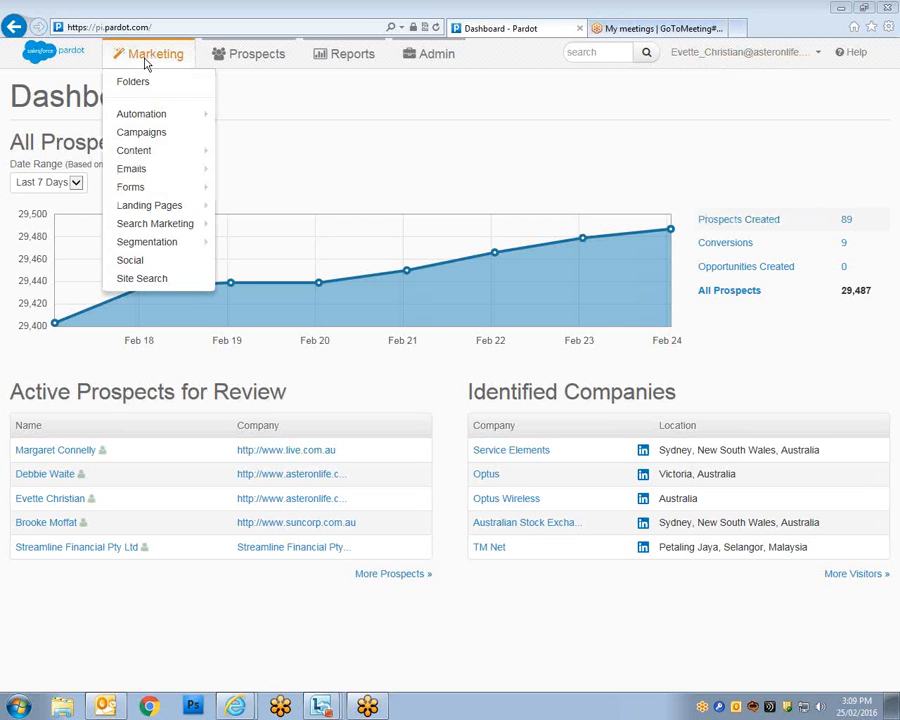
{"action": "mouse_move", "coordinate": [248, 58]}
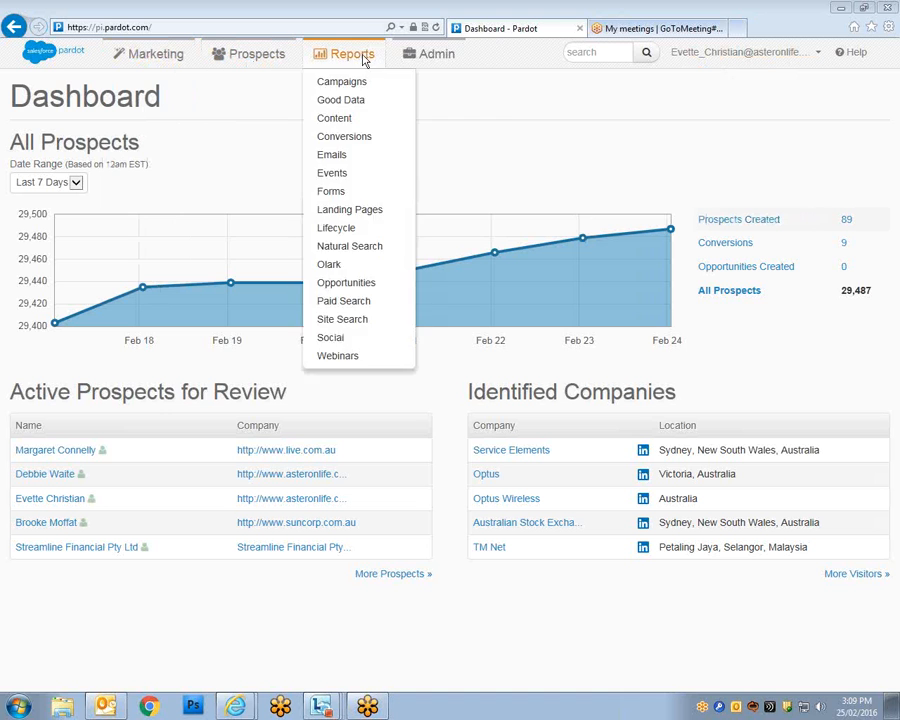
{"action": "mouse_move", "coordinate": [427, 62]}
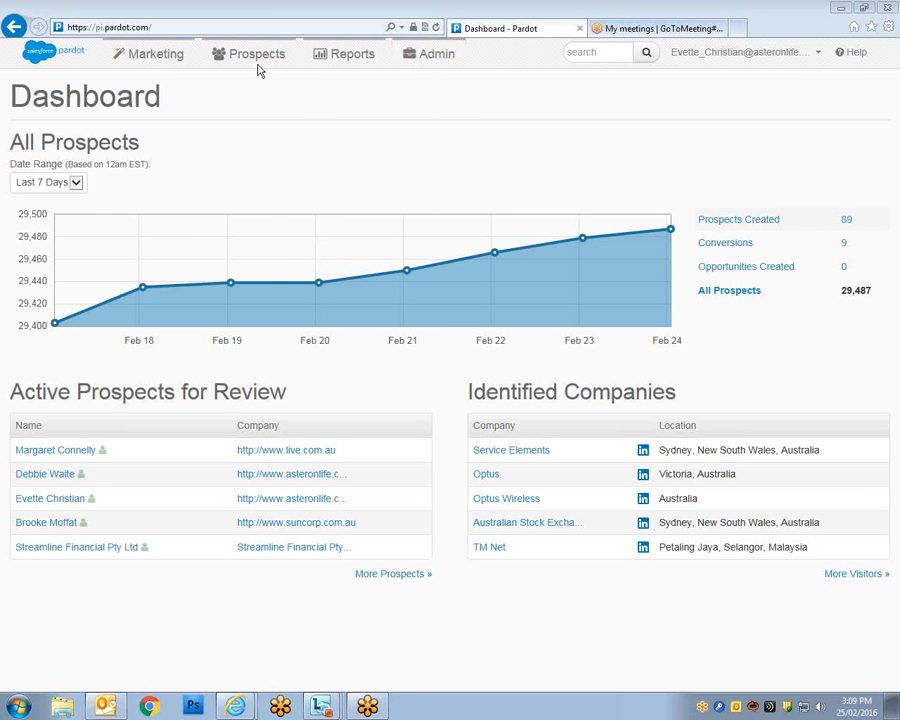
{"action": "mouse_move", "coordinate": [338, 66]}
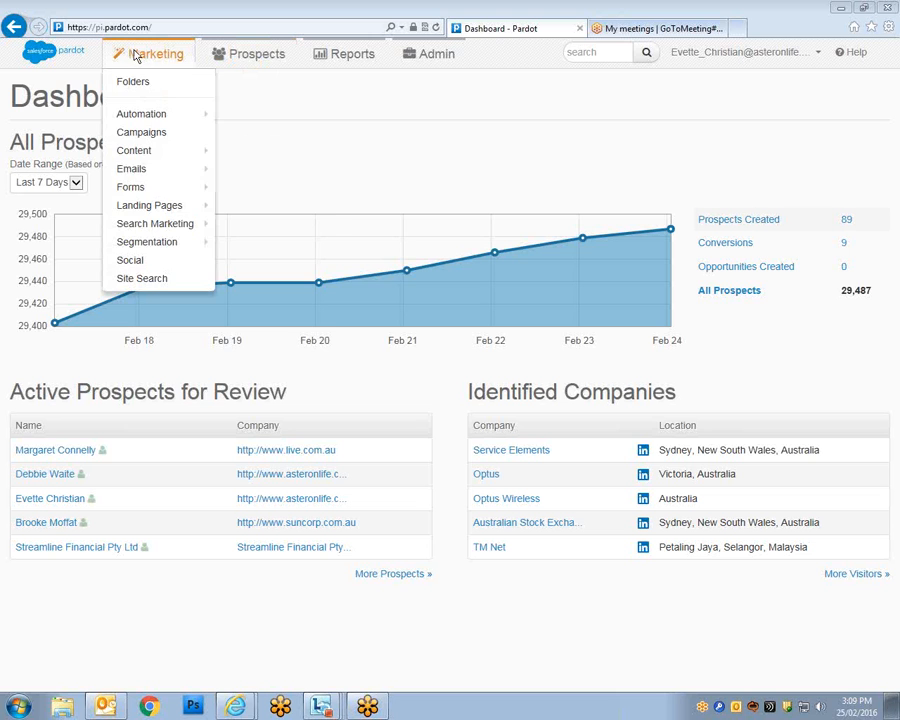
{"action": "mouse_move", "coordinate": [367, 66]}
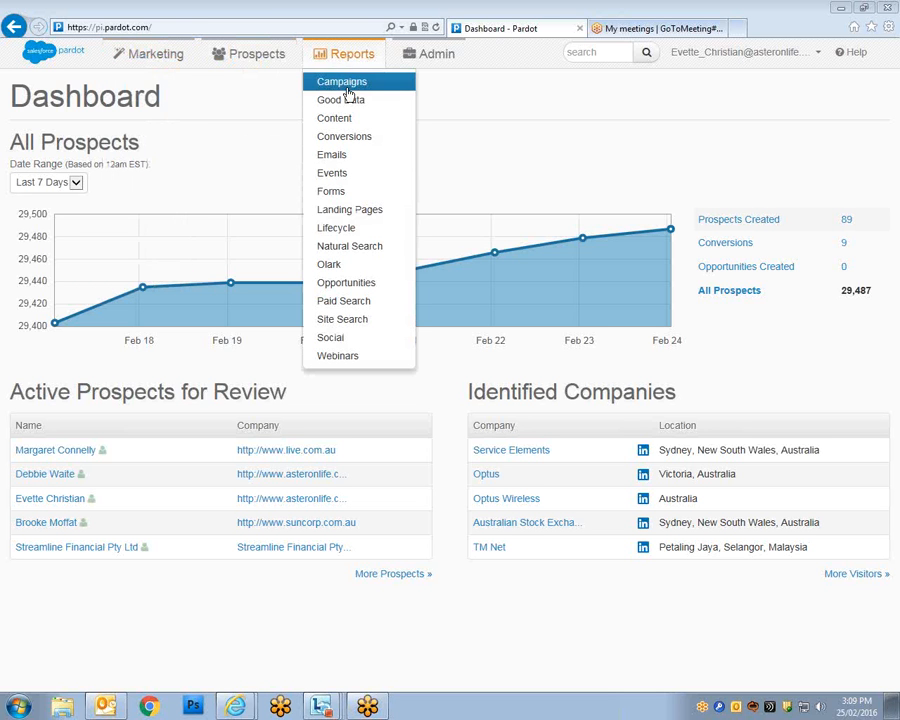
{"action": "left_click", "coordinate": [342, 83]}
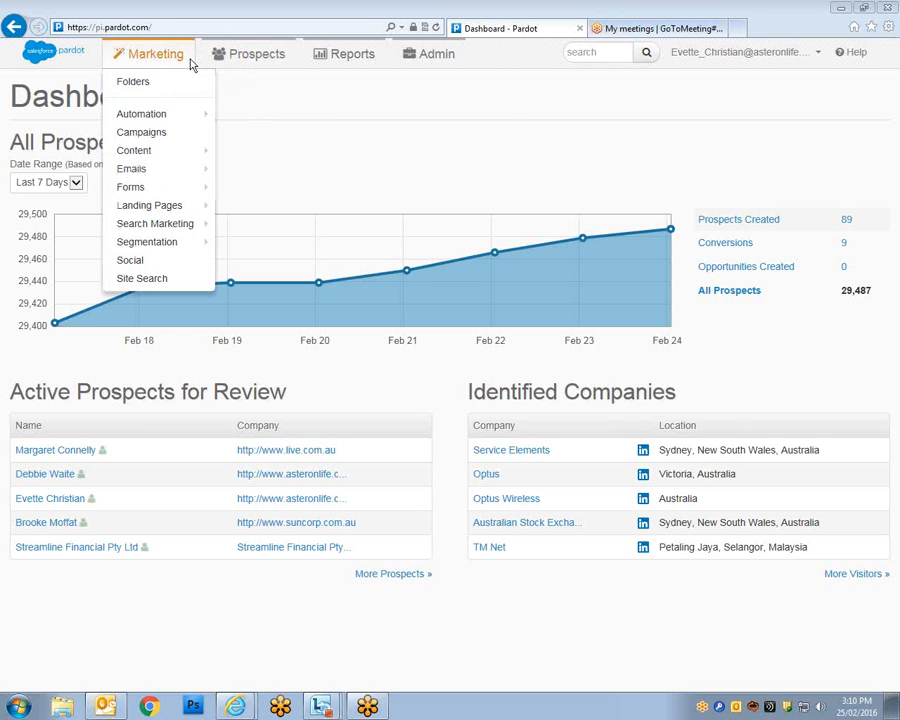
Explore the Marketing menu entries and open the Social marketing page.
{"action": "mouse_move", "coordinate": [426, 68]}
{"action": "mouse_move", "coordinate": [182, 120]}
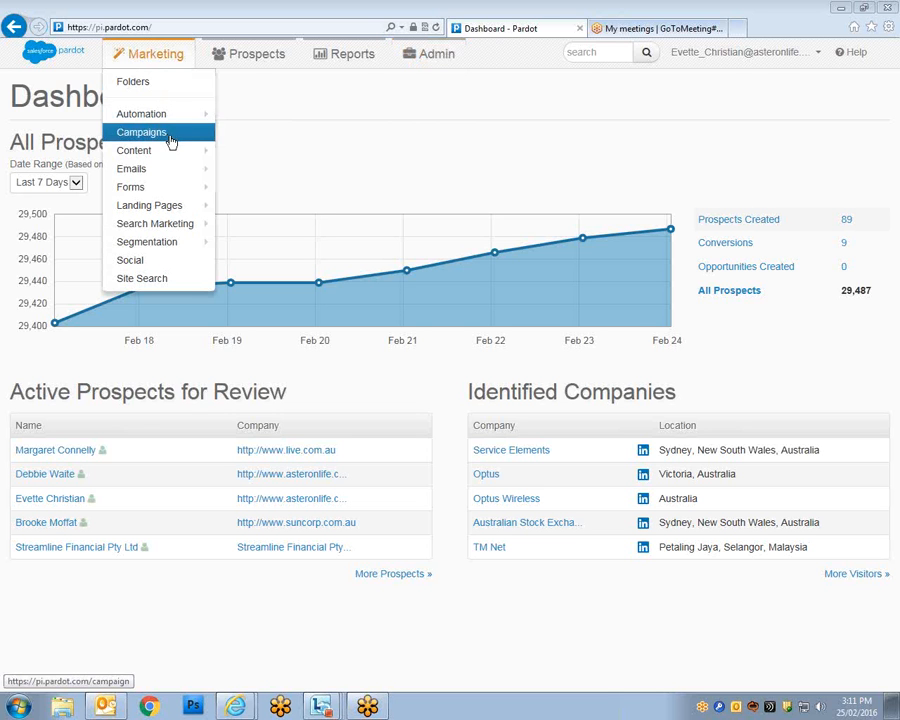
{"action": "mouse_move", "coordinate": [145, 158]}
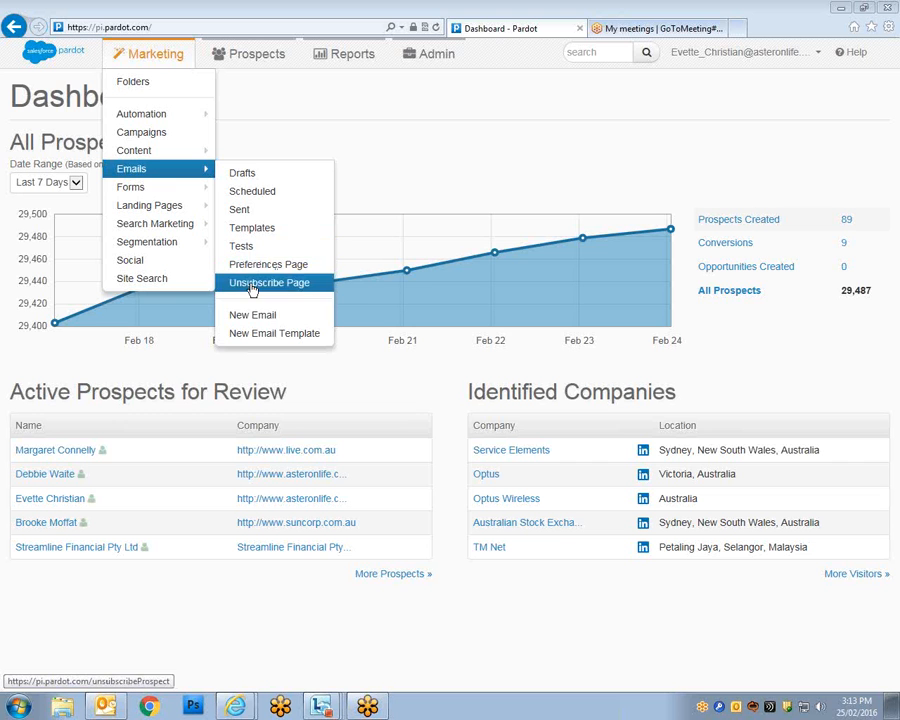
{"action": "mouse_move", "coordinate": [182, 190]}
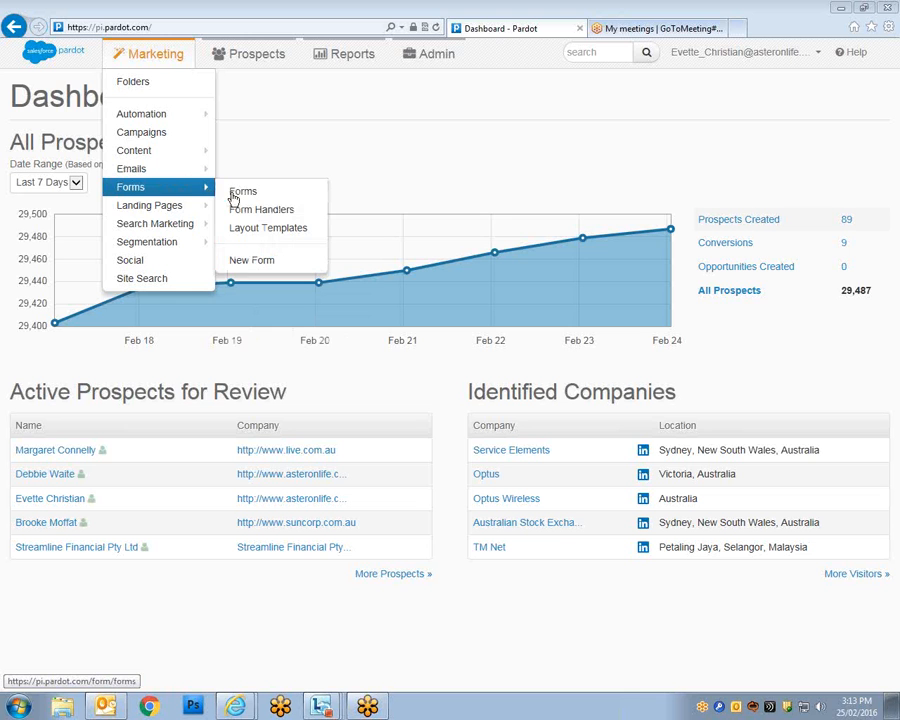
{"action": "mouse_move", "coordinate": [179, 223]}
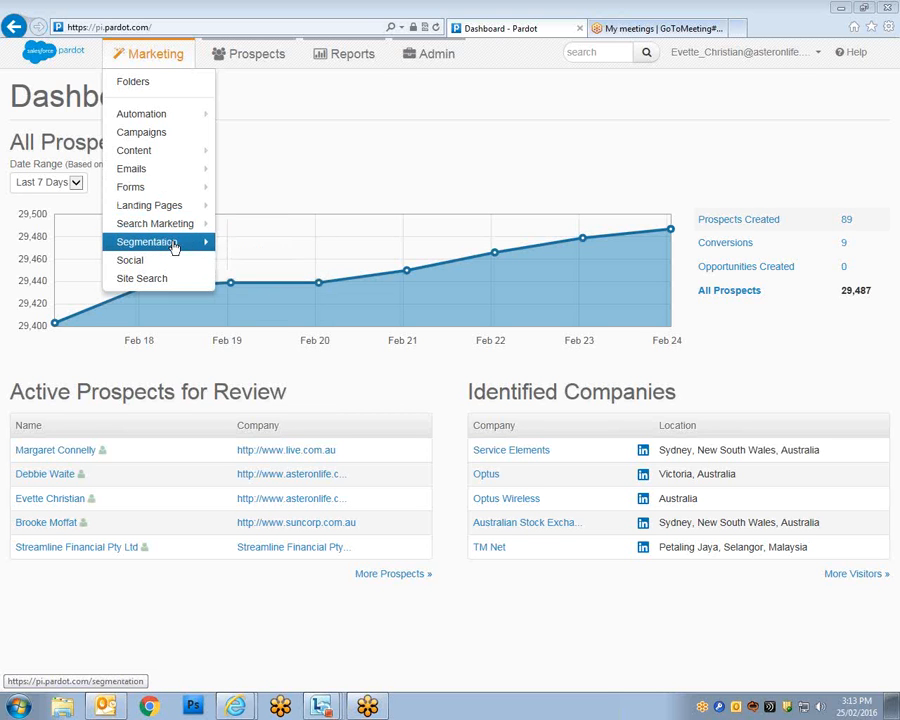
{"action": "mouse_move", "coordinate": [173, 247]}
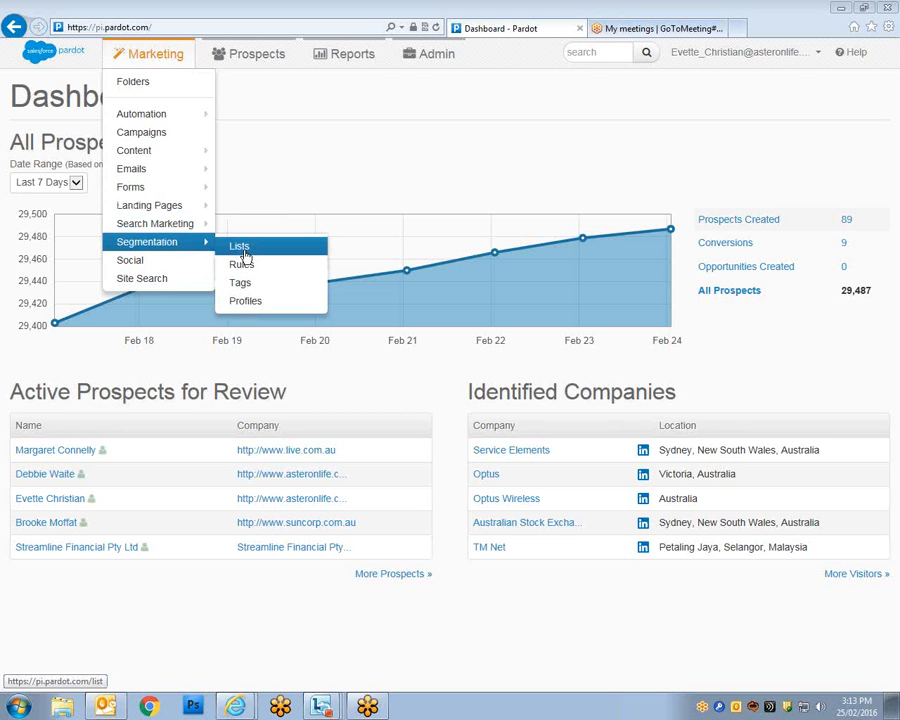
{"action": "mouse_move", "coordinate": [264, 63]}
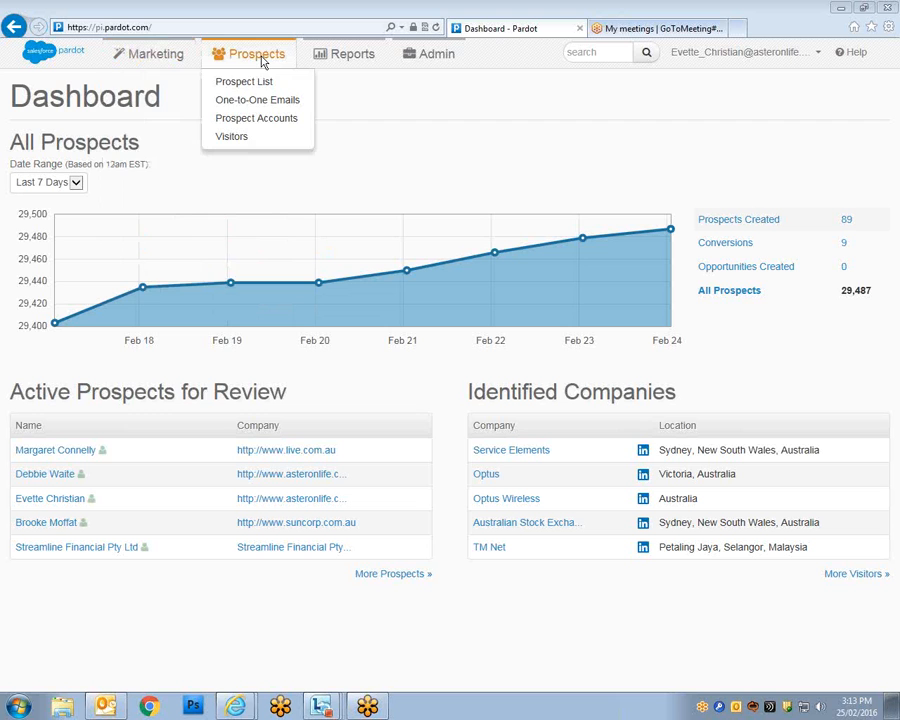
{"action": "mouse_move", "coordinate": [152, 64]}
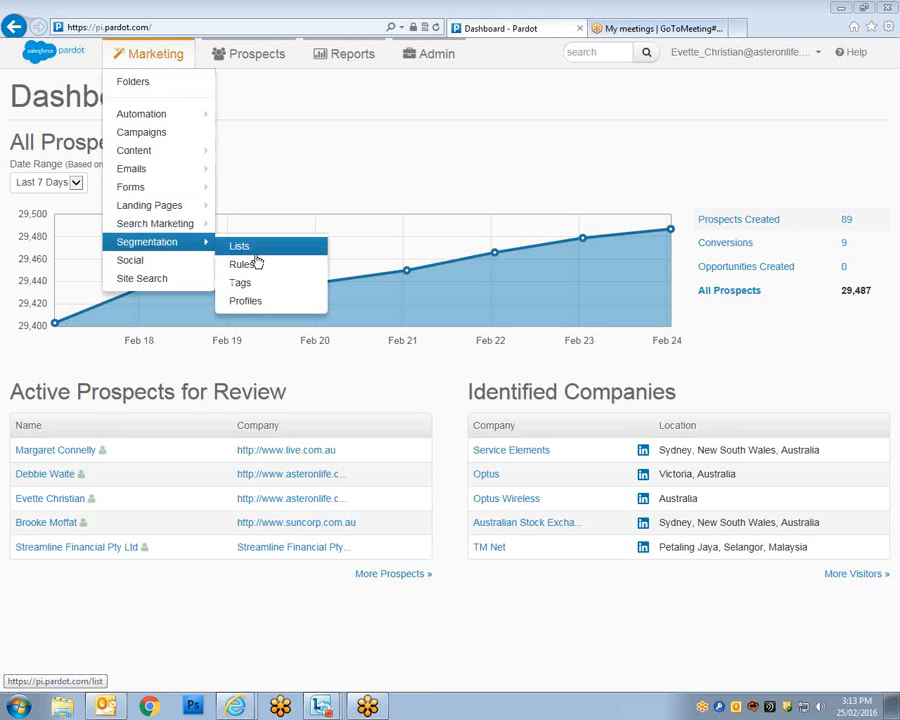
{"action": "left_click", "coordinate": [165, 269]}
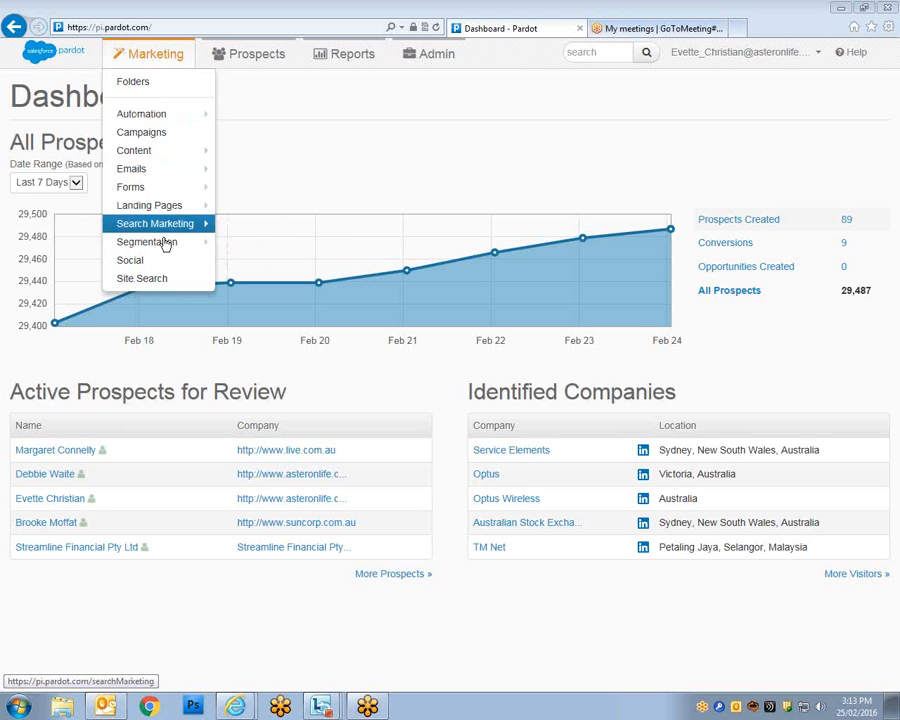
Choose New Email Template under Marketing > Emails.
{"action": "mouse_move", "coordinate": [158, 174]}
{"action": "mouse_move", "coordinate": [205, 242]}
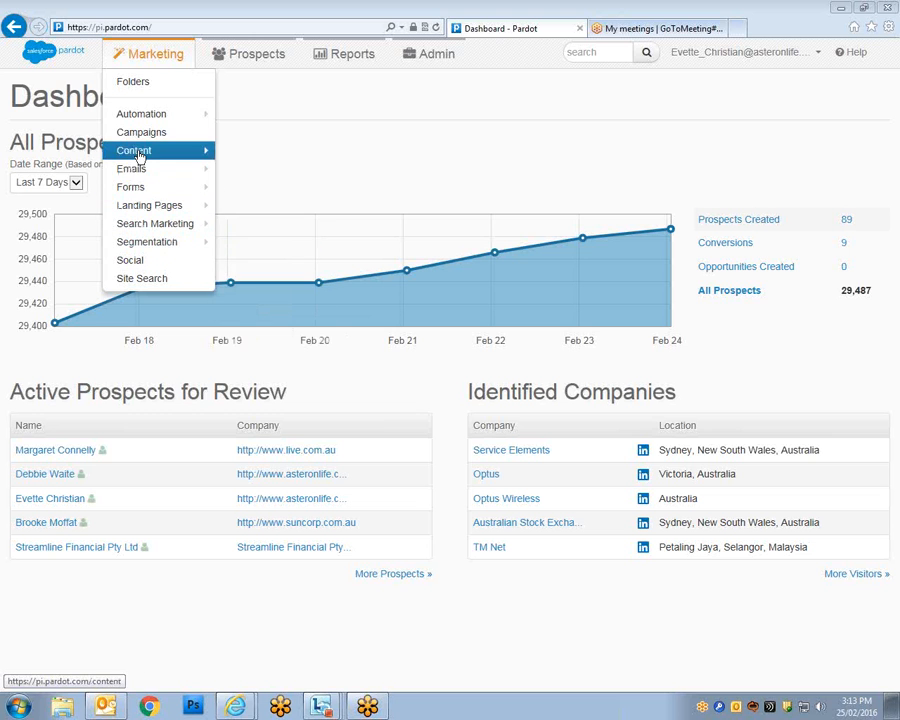
{"action": "mouse_move", "coordinate": [167, 152]}
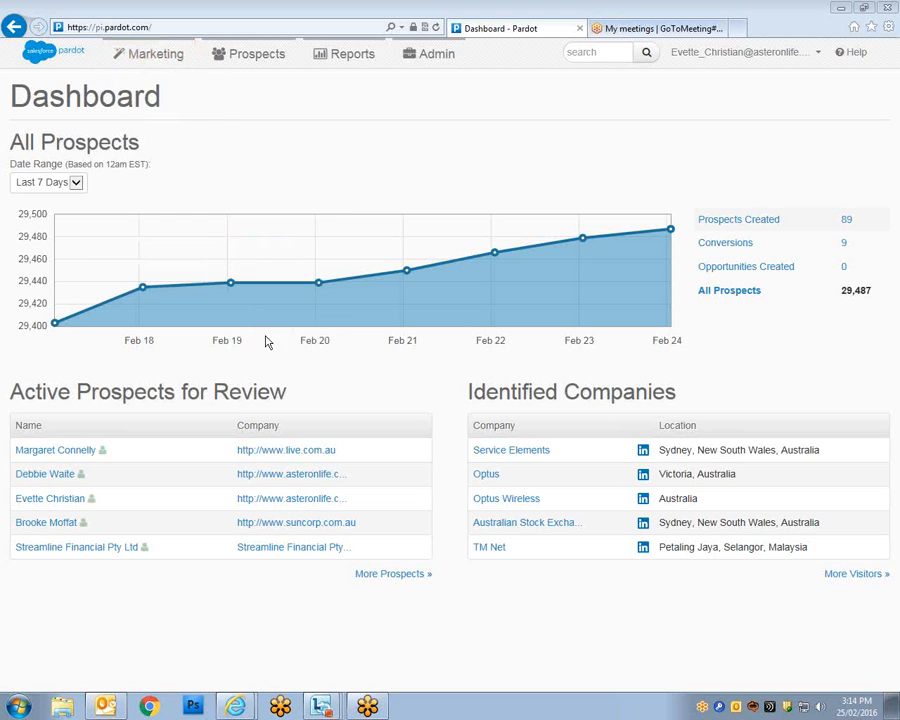
{"action": "mouse_move", "coordinate": [200, 174]}
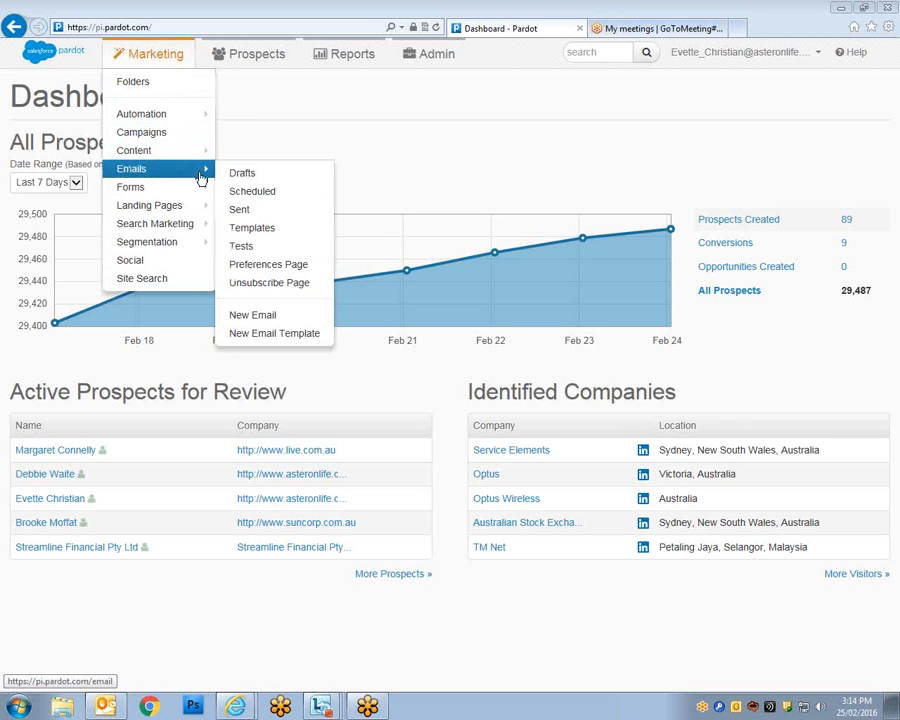
{"action": "left_click", "coordinate": [281, 341]}
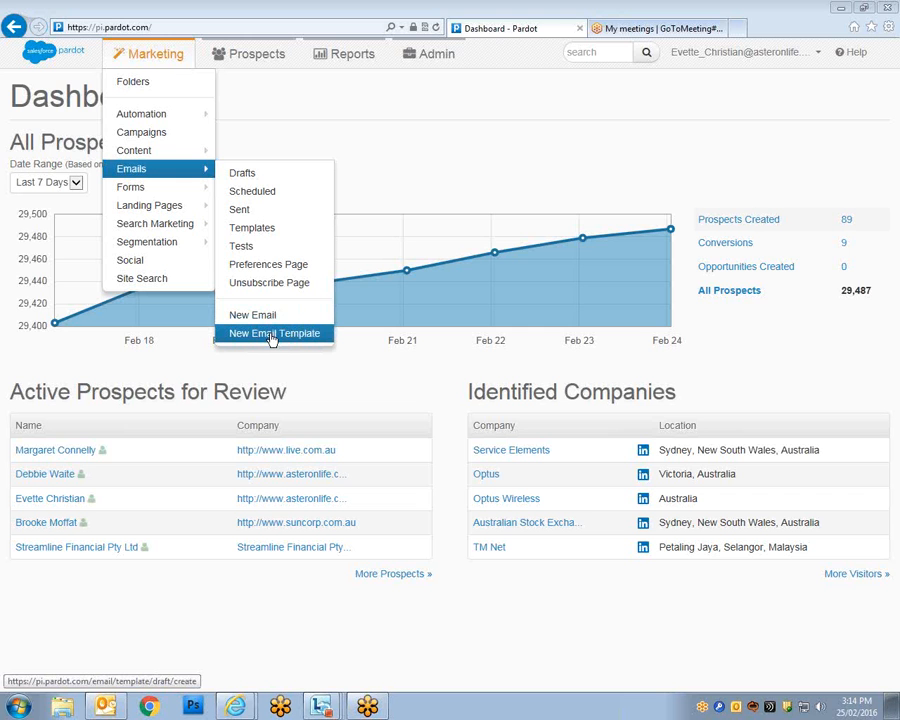
{"action": "left_click", "coordinate": [270, 337]}
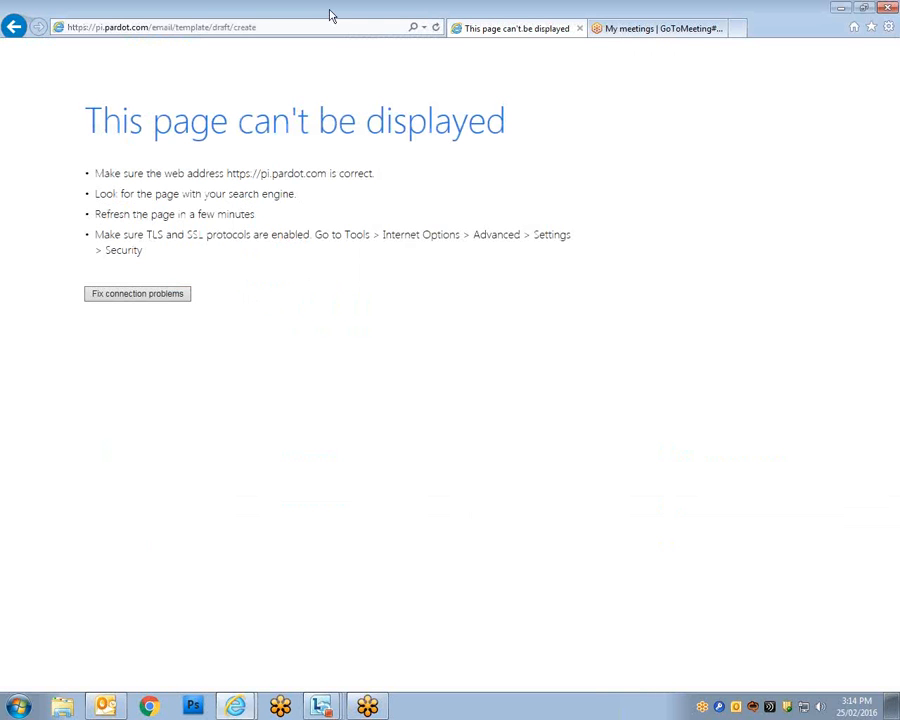
Reload the failed page, go back, and choose New Email Template again.
{"action": "left_click", "coordinate": [436, 30]}
{"action": "left_click", "coordinate": [436, 28]}
{"action": "left_click", "coordinate": [15, 26]}
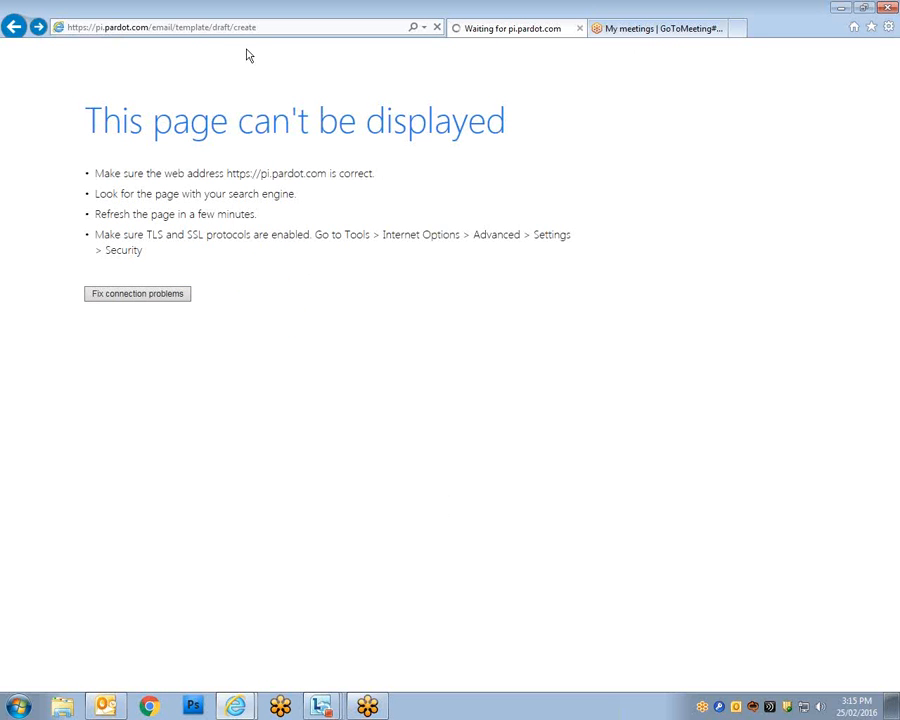
{"action": "mouse_move", "coordinate": [193, 55]}
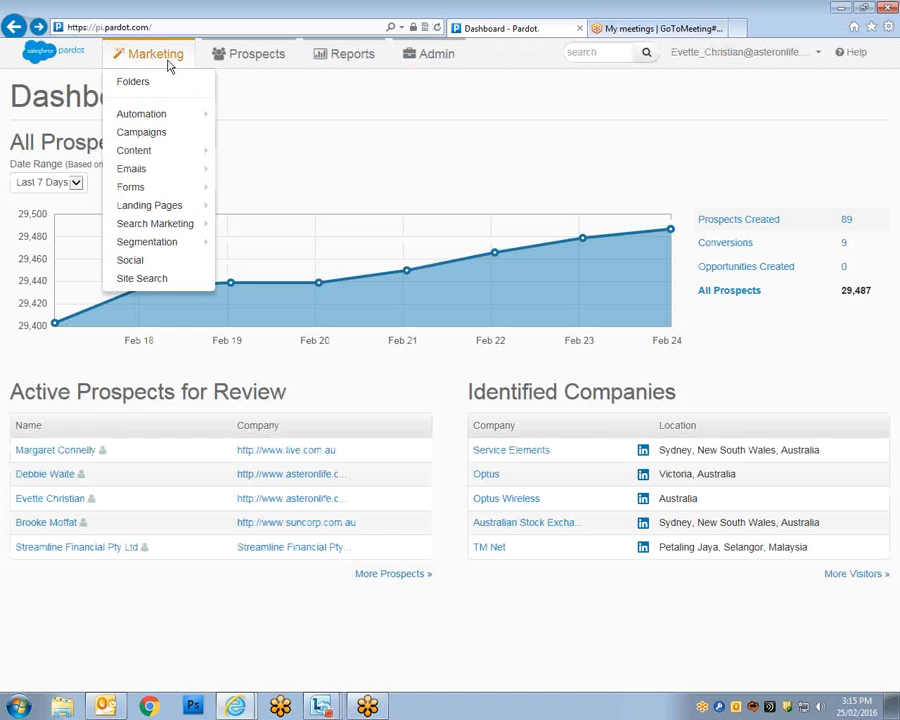
{"action": "mouse_move", "coordinate": [167, 172]}
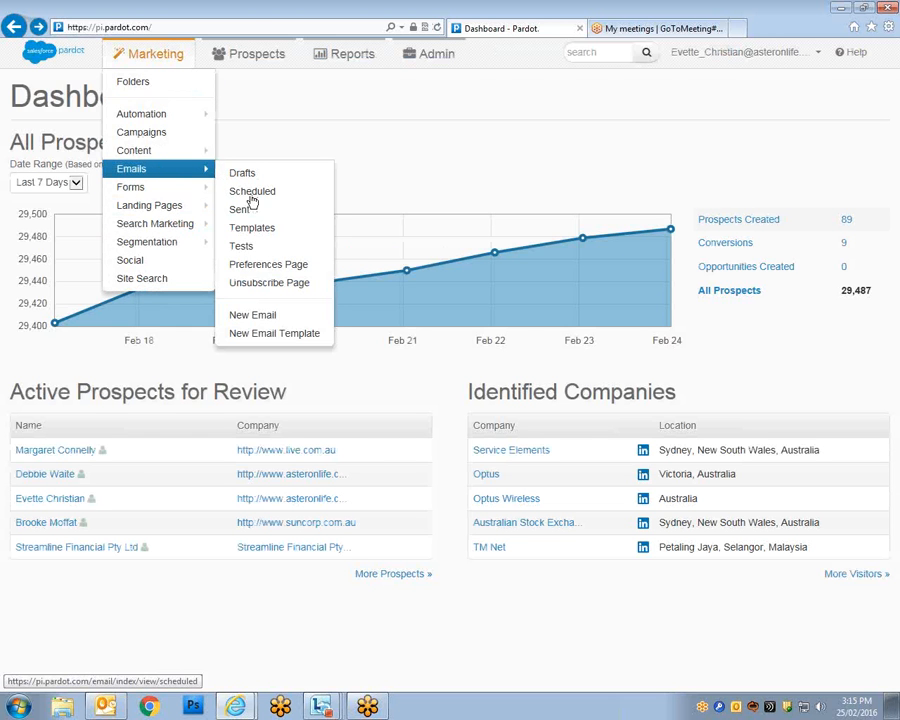
{"action": "left_click", "coordinate": [277, 337]}
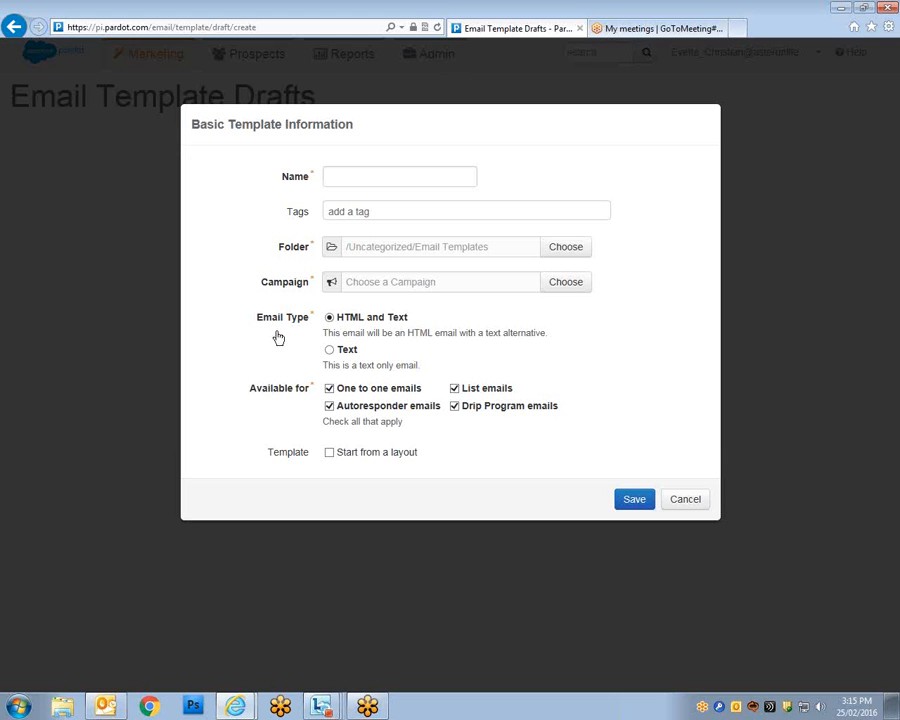
Enter 'Test' as the new email template's name.
{"action": "left_click", "coordinate": [378, 175]}
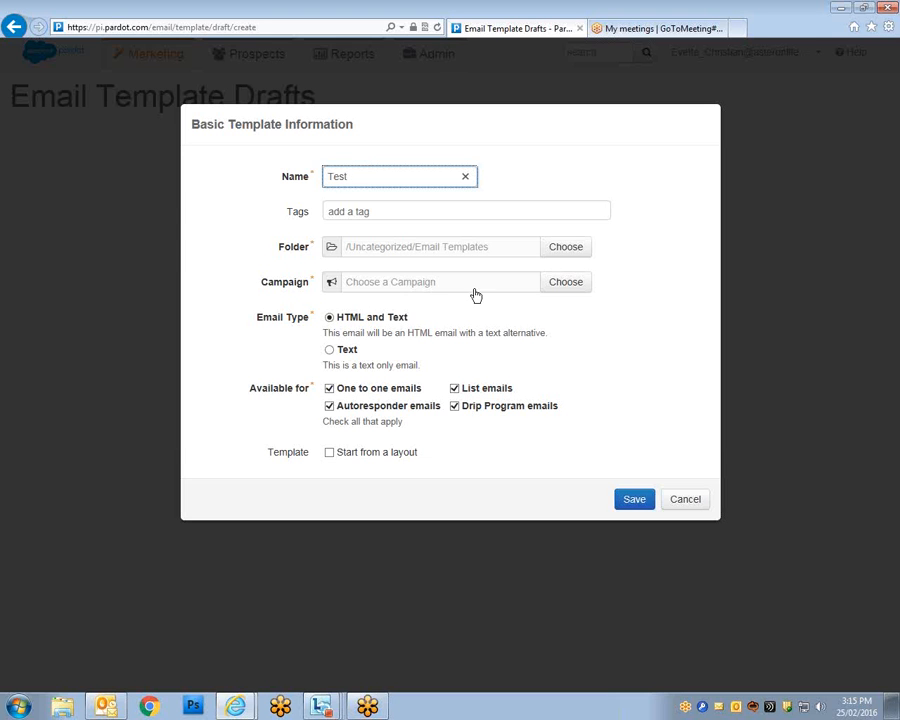
Open the Campaign chooser, scroll the list and select the Test campaign.
{"action": "left_click", "coordinate": [565, 288]}
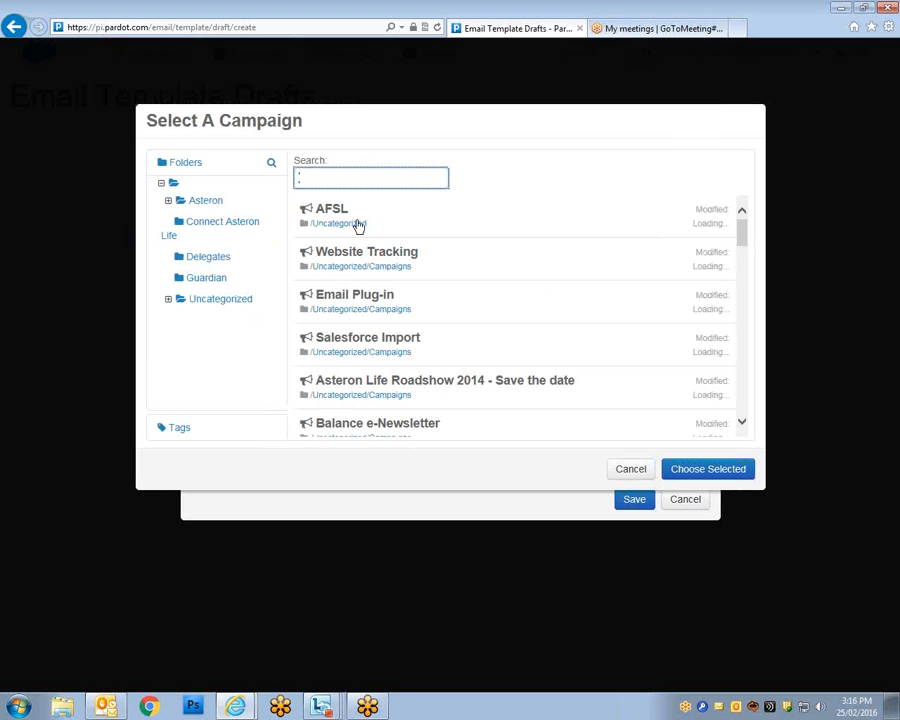
{"action": "left_click_drag", "start_coordinate": [741, 236], "coordinate": [740, 261]}
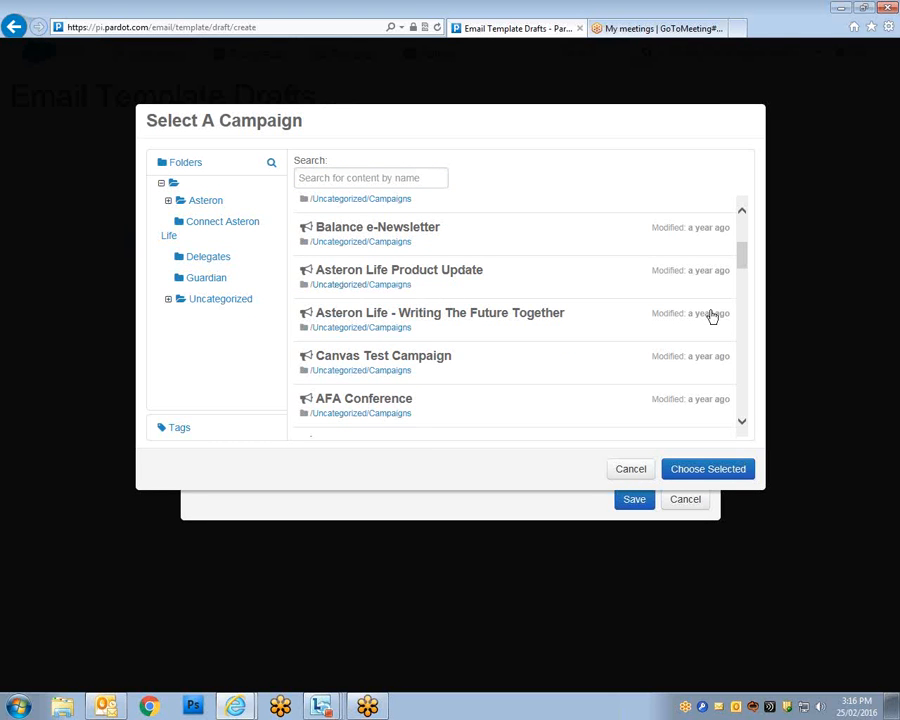
{"action": "left_click_drag", "start_coordinate": [743, 261], "coordinate": [713, 372]}
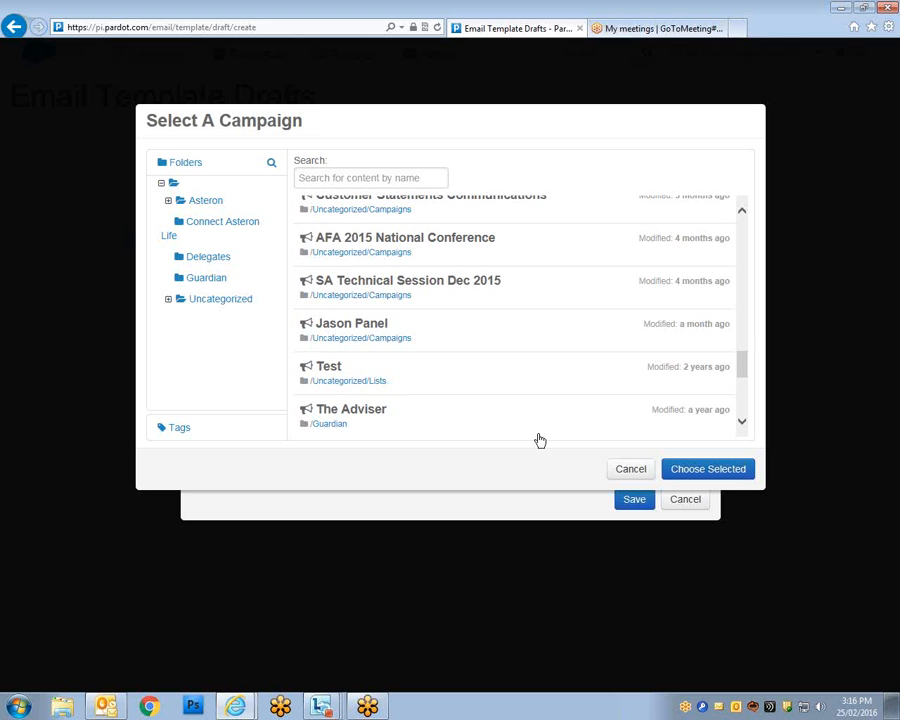
{"action": "left_click", "coordinate": [345, 372]}
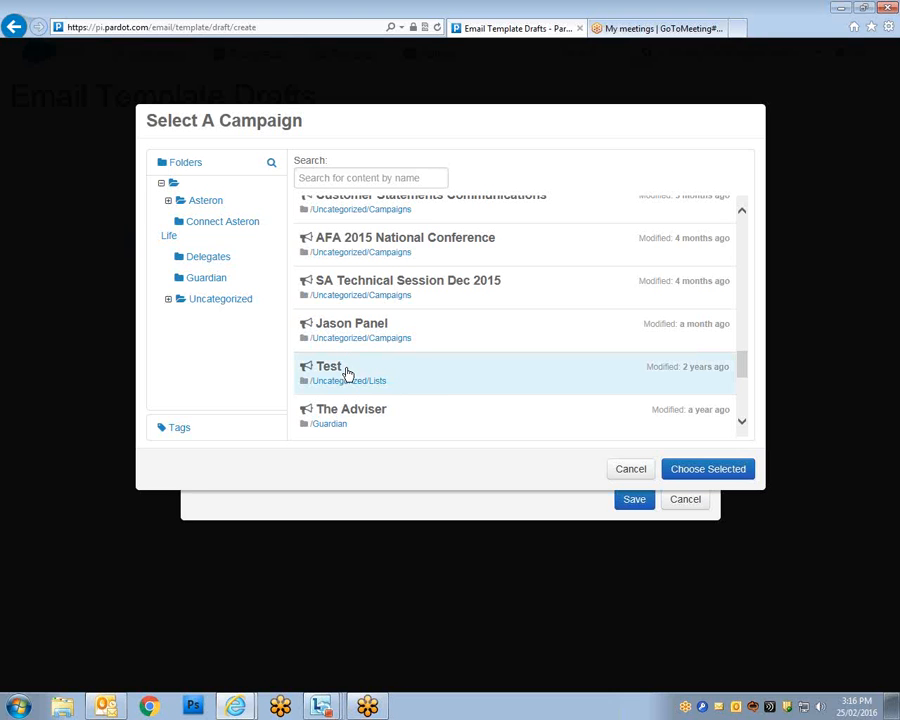
Confirm Test as the campaign and save the template's basic information.
{"action": "left_click", "coordinate": [695, 476]}
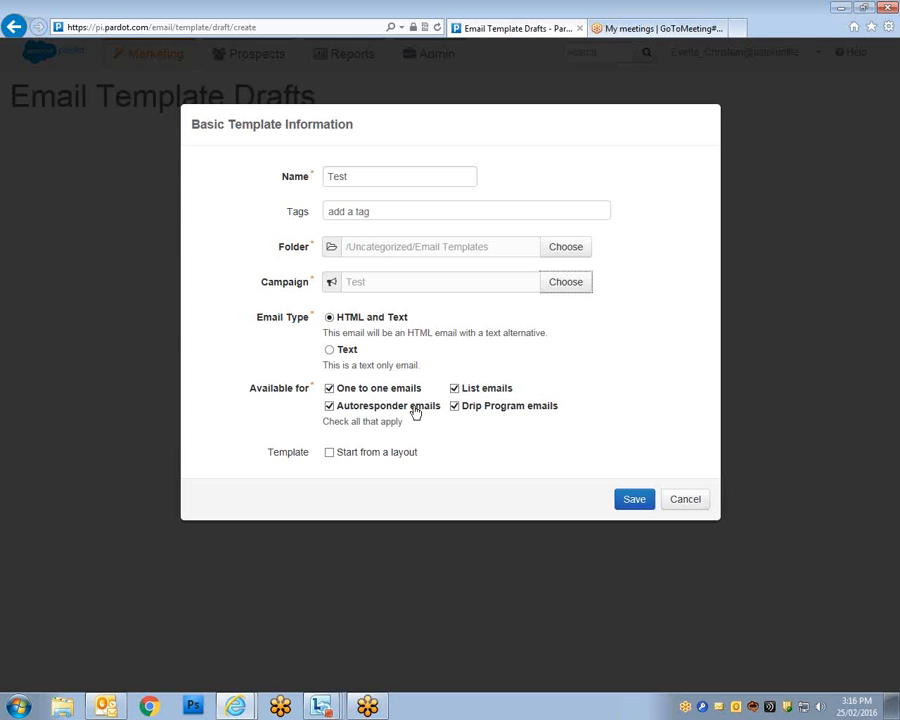
{"action": "left_click", "coordinate": [641, 505]}
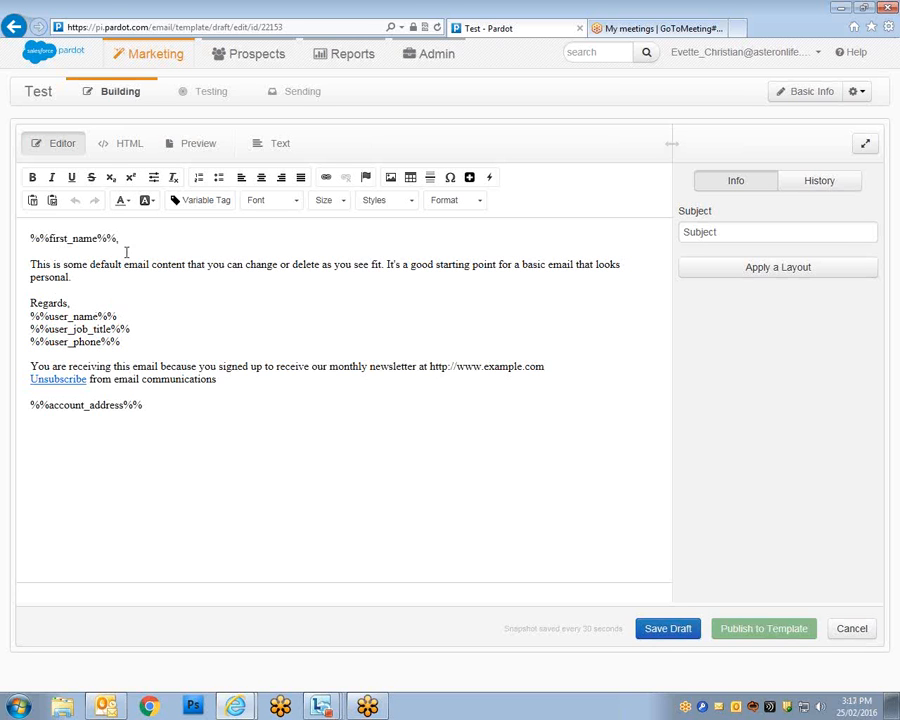
Copy the %%first_name%%, greeting line, allowing the page clipboard access.
{"action": "left_click_drag", "start_coordinate": [130, 243], "coordinate": [37, 240]}
{"action": "right_click", "coordinate": [40, 244]}
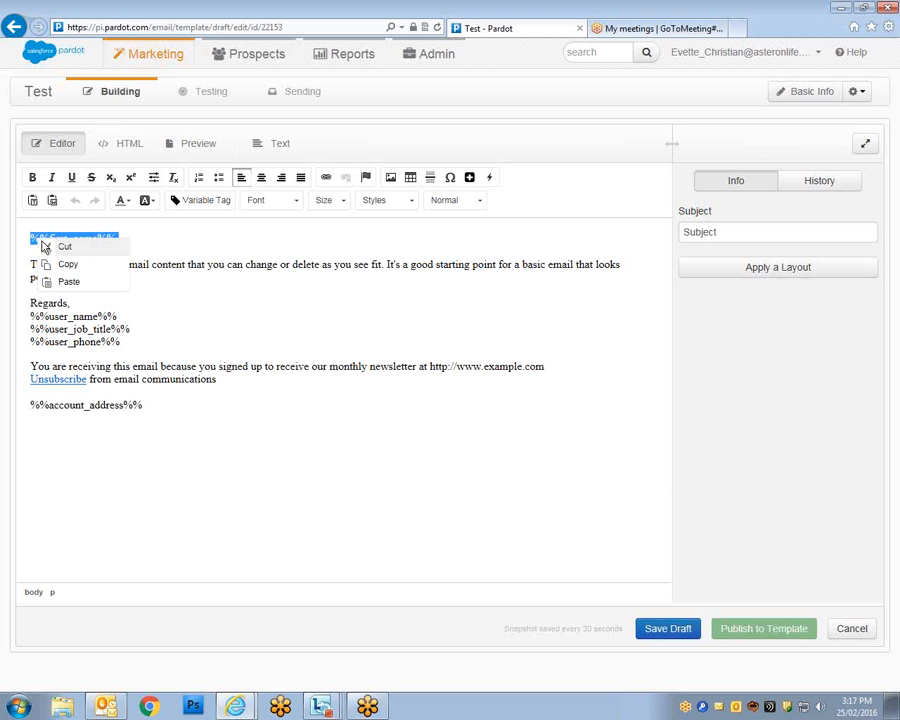
{"action": "left_click", "coordinate": [66, 260]}
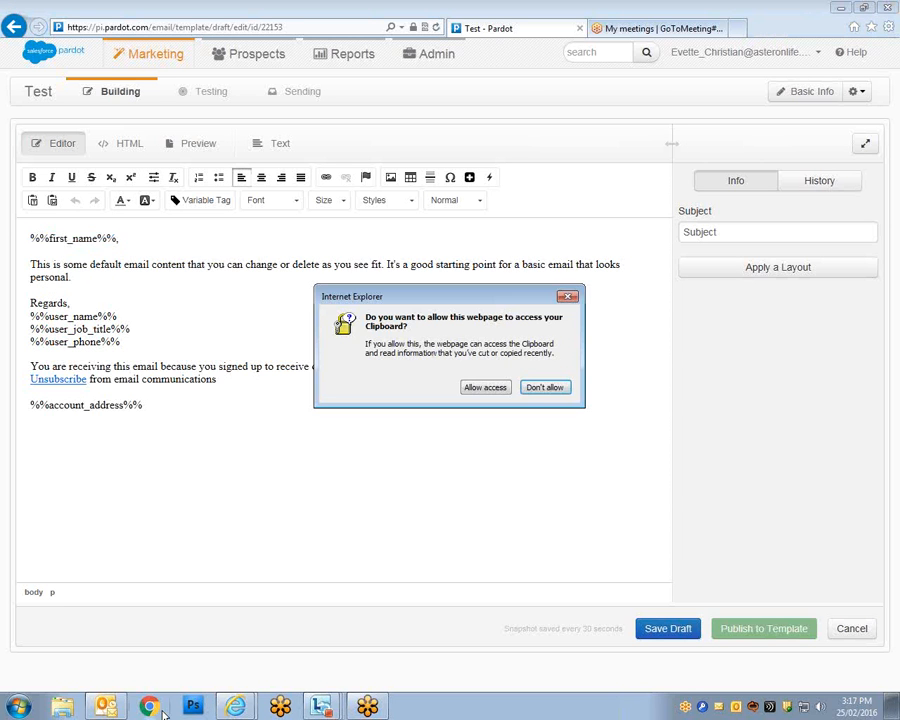
{"action": "left_click", "coordinate": [490, 388]}
Paste the greeting line into a new Word 2010 document keeping source formatting, then minimize Word.
{"action": "left_click", "coordinate": [22, 705]}
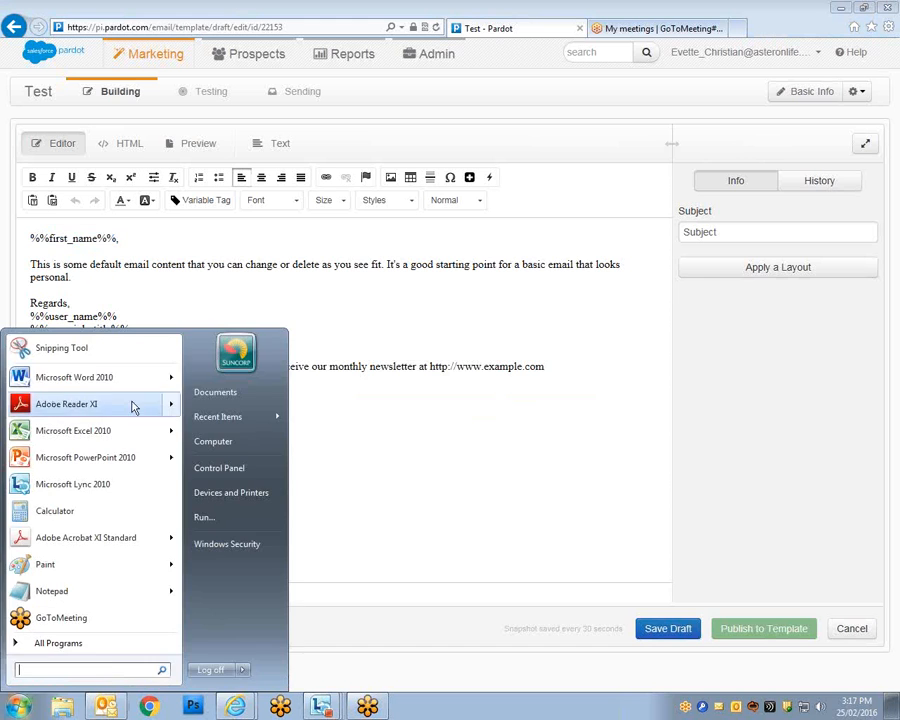
{"action": "left_click", "coordinate": [80, 374]}
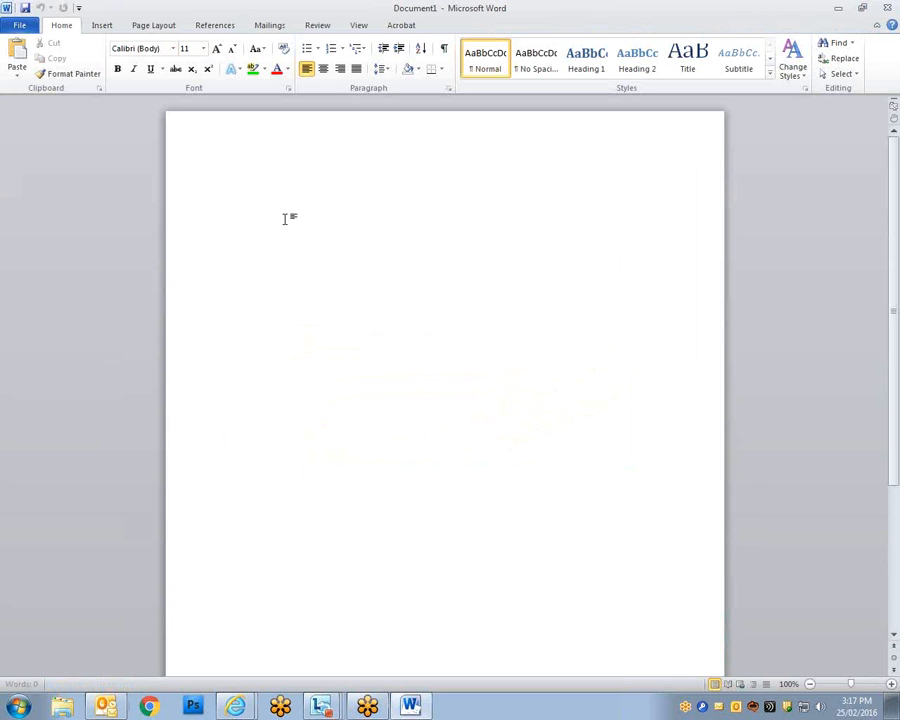
{"action": "right_click", "coordinate": [287, 218]}
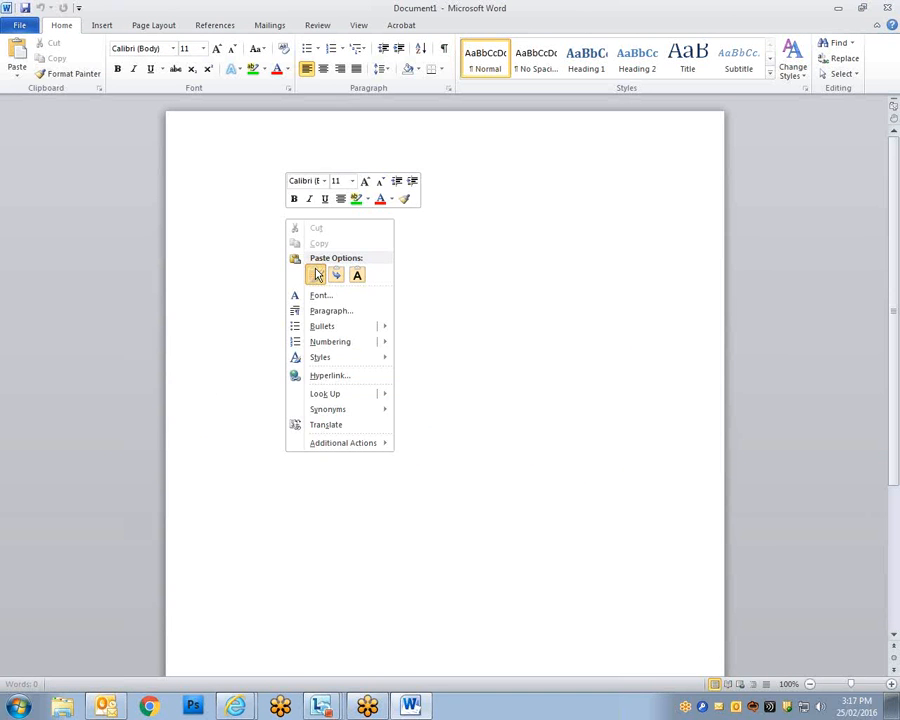
{"action": "left_click", "coordinate": [316, 273]}
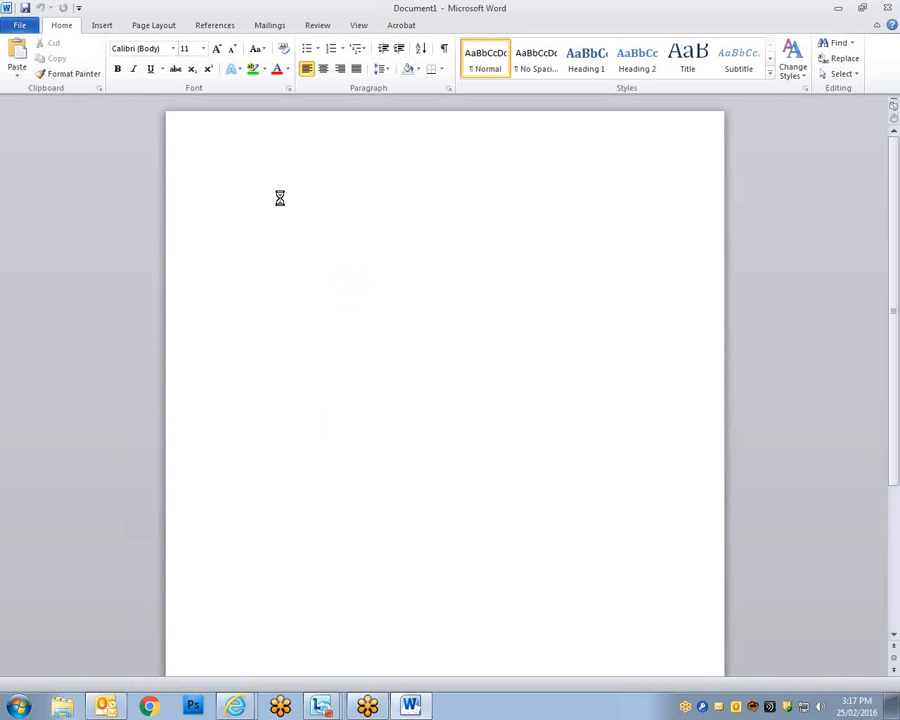
{"action": "left_click", "coordinate": [837, 9]}
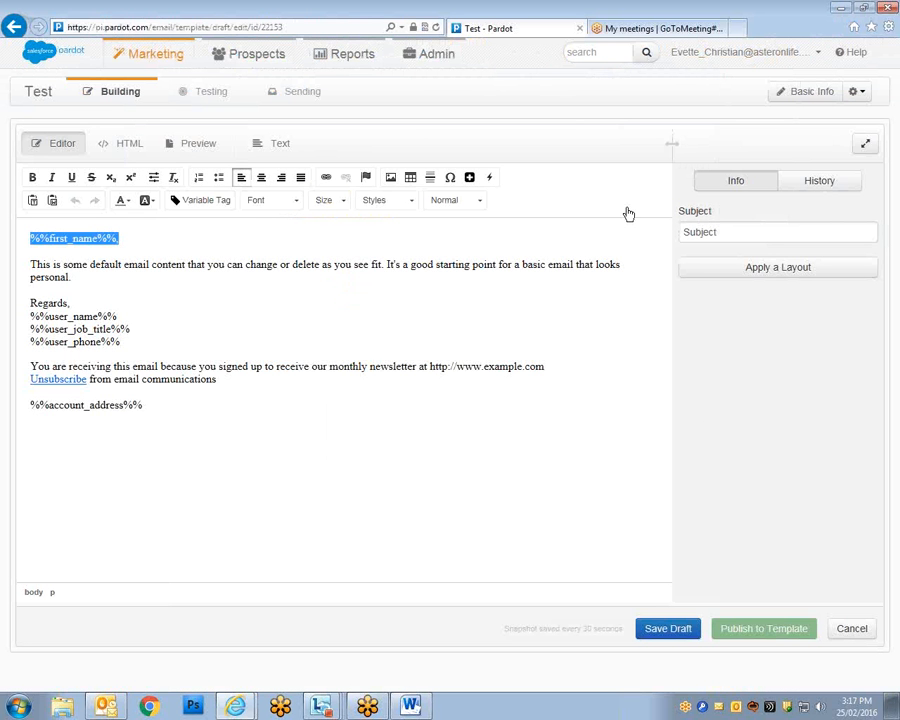
Replace the subject placeholder with 'Test' and bring up the Layouts picker.
{"action": "left_click_drag", "start_coordinate": [727, 232], "coordinate": [676, 231]}
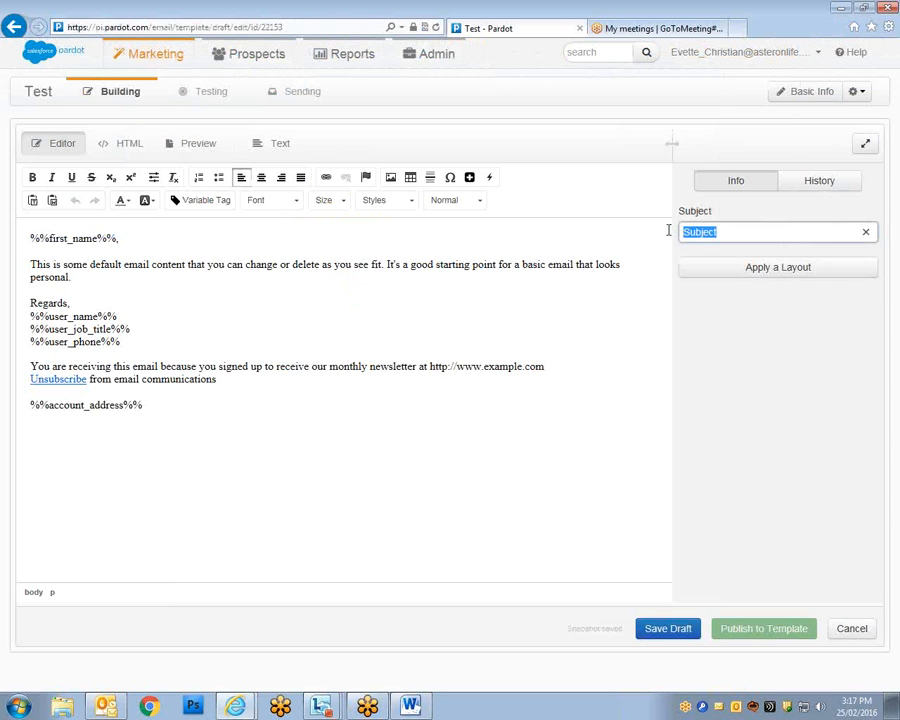
{"action": "type", "text": "Test"}
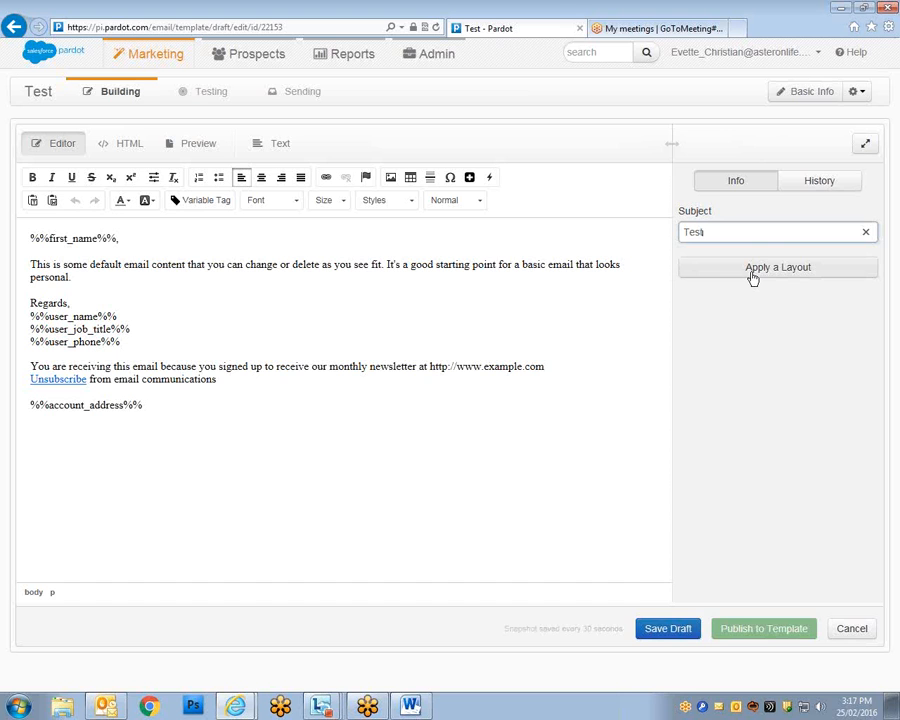
{"action": "left_click", "coordinate": [752, 268]}
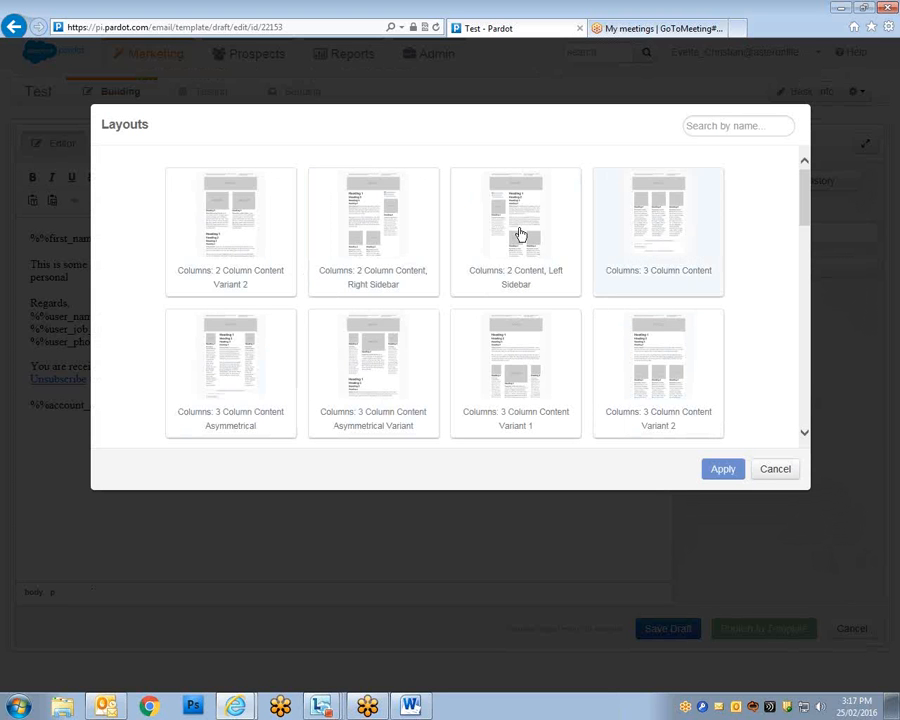
Select the Responsive 2 Column Image Basic tile and apply it to the template.
{"action": "left_click_drag", "start_coordinate": [805, 195], "coordinate": [783, 368]}
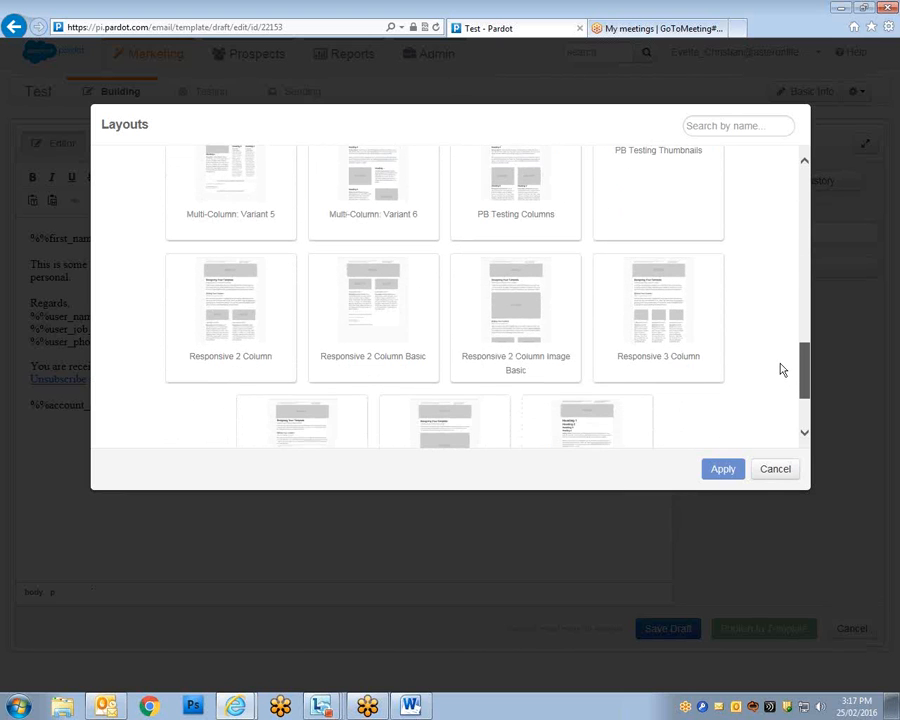
{"action": "left_click", "coordinate": [505, 297]}
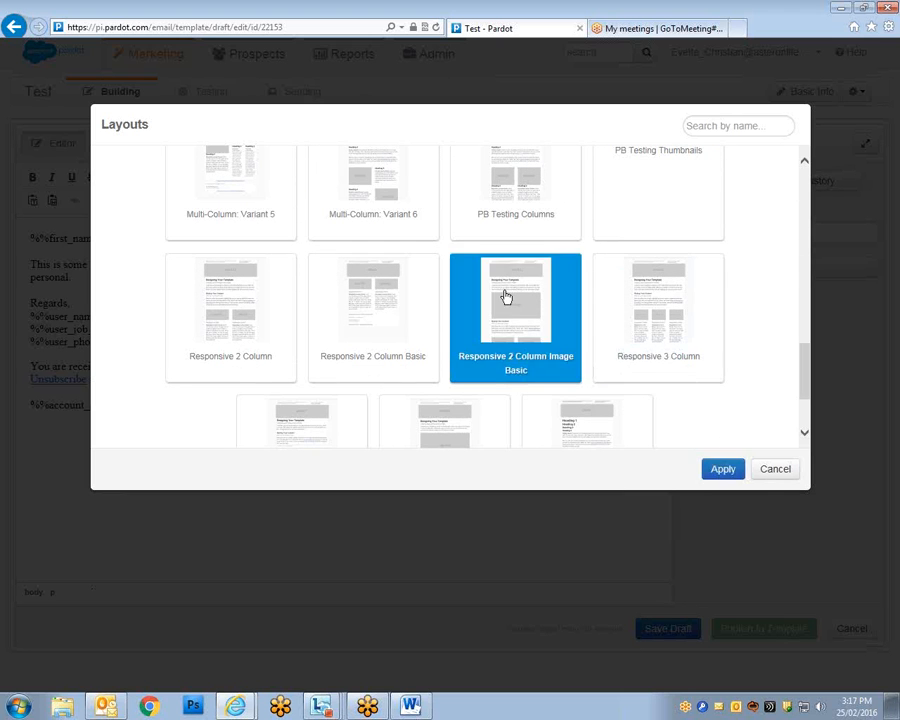
{"action": "left_click", "coordinate": [722, 470]}
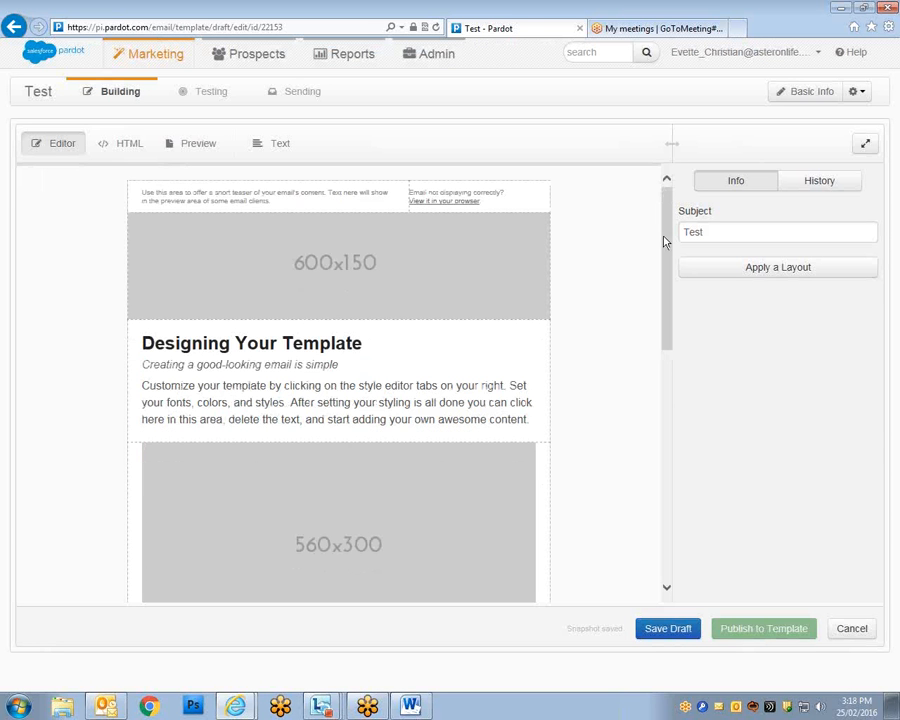
Inspect the Designing Your Template text block and the View it in your browser link.
{"action": "mouse_move", "coordinate": [665, 241]}
{"action": "left_mouse_down"}
{"action": "mouse_move", "coordinate": [649, 466]}
{"action": "mouse_move", "coordinate": [648, 240]}
{"action": "left_mouse_up"}
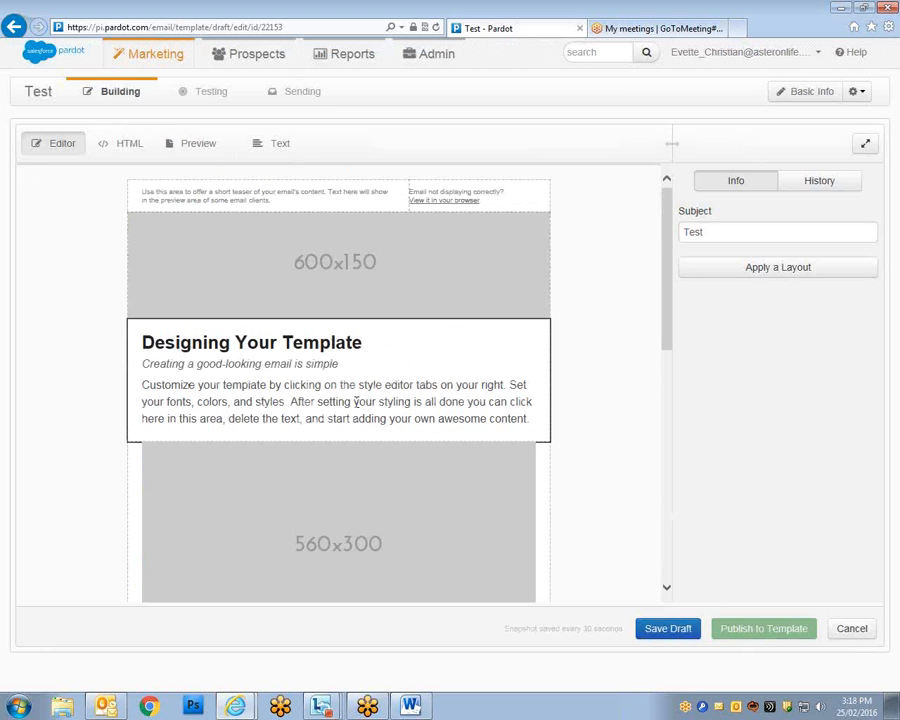
{"action": "left_click", "coordinate": [257, 424]}
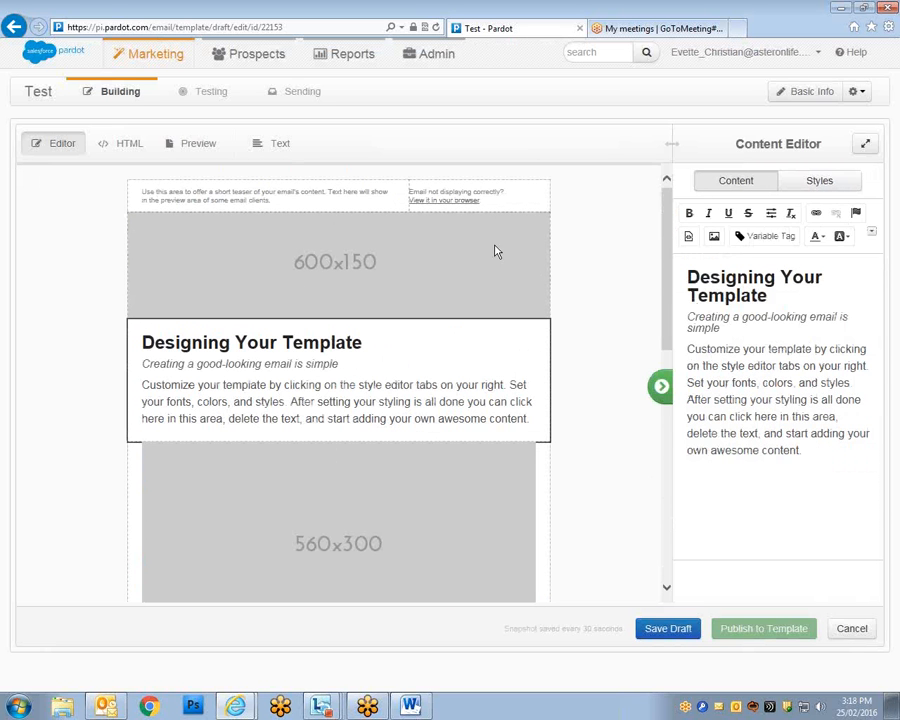
{"action": "scroll", "coordinate": [660, 300], "scroll_direction": "down", "scroll_amount": 3}
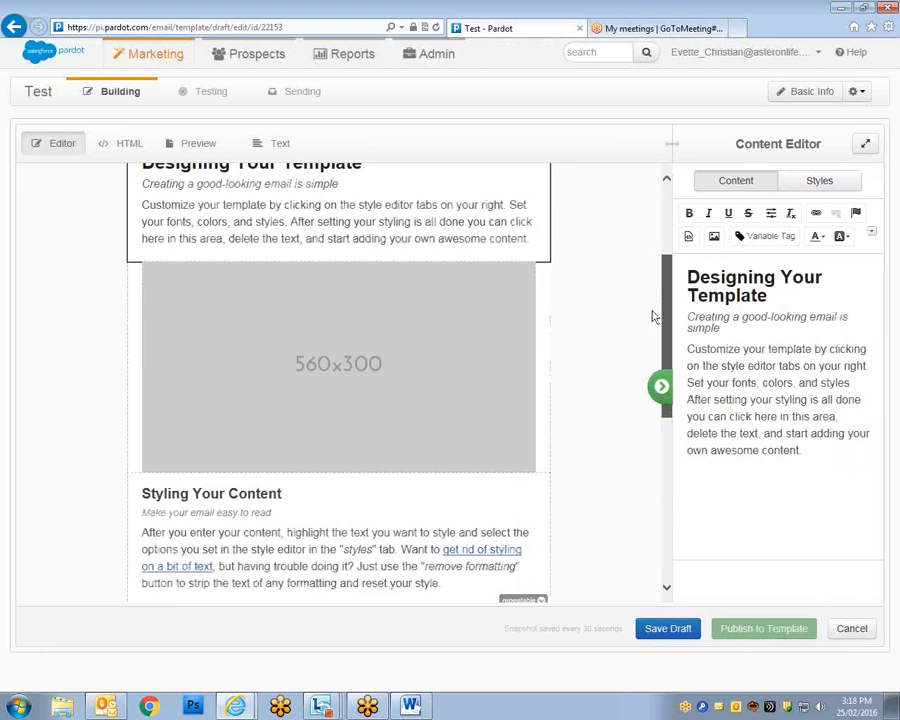
{"action": "left_click_drag", "start_coordinate": [645, 372], "coordinate": [660, 234]}
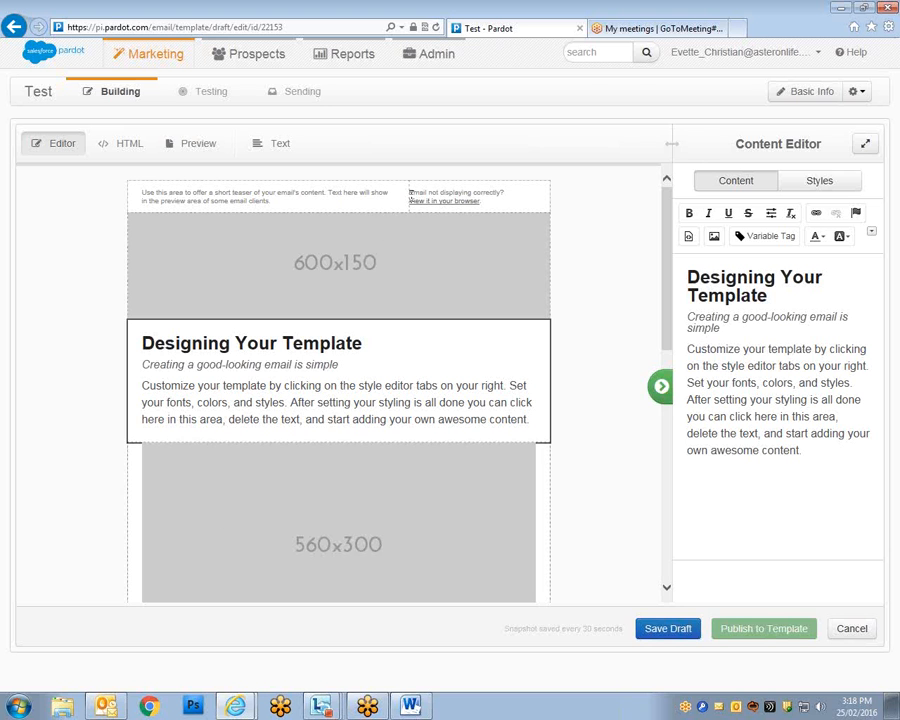
{"action": "left_click", "coordinate": [410, 199]}
Inspect the 600x150 header image block and briefly select then clear body text.
{"action": "left_click_drag", "start_coordinate": [667, 267], "coordinate": [641, 248]}
{"action": "left_click", "coordinate": [362, 258]}
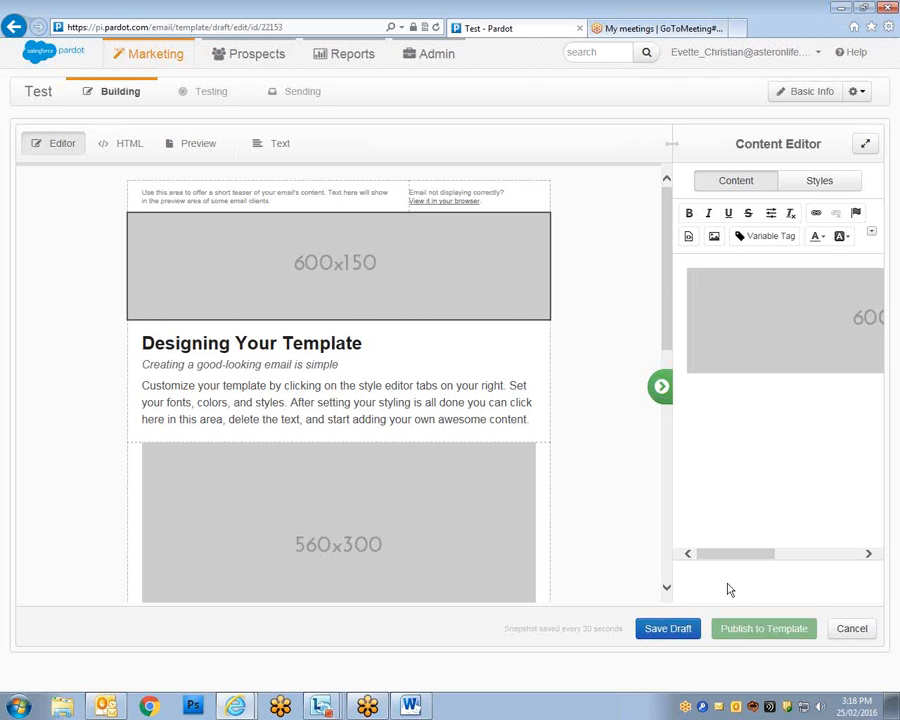
{"action": "left_click_drag", "start_coordinate": [745, 553], "coordinate": [791, 553]}
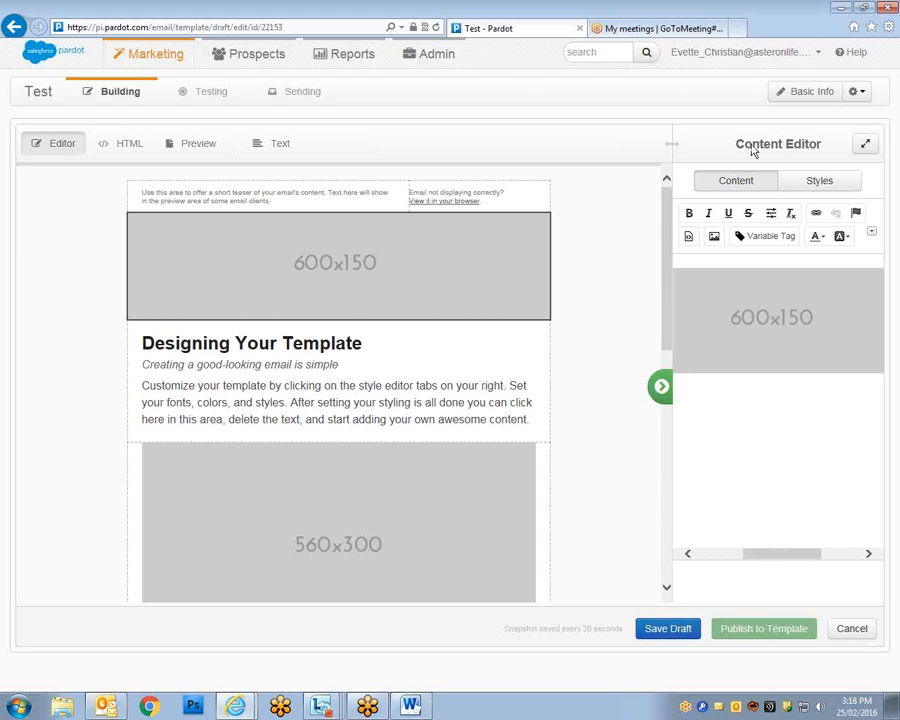
{"action": "triple_click", "coordinate": [820, 147]}
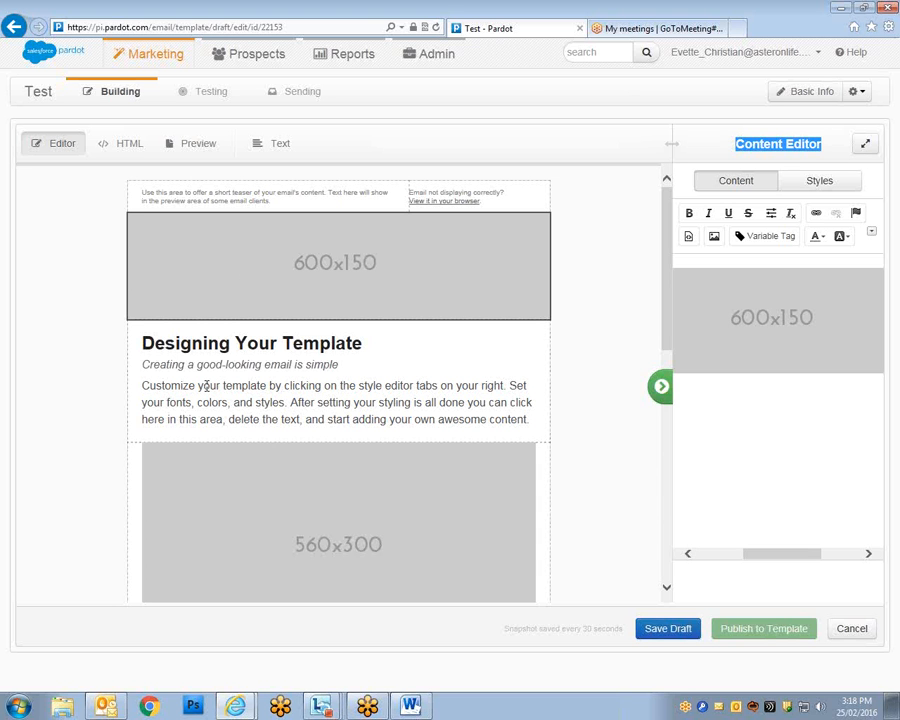
{"action": "left_click_drag", "start_coordinate": [304, 424], "coordinate": [199, 386]}
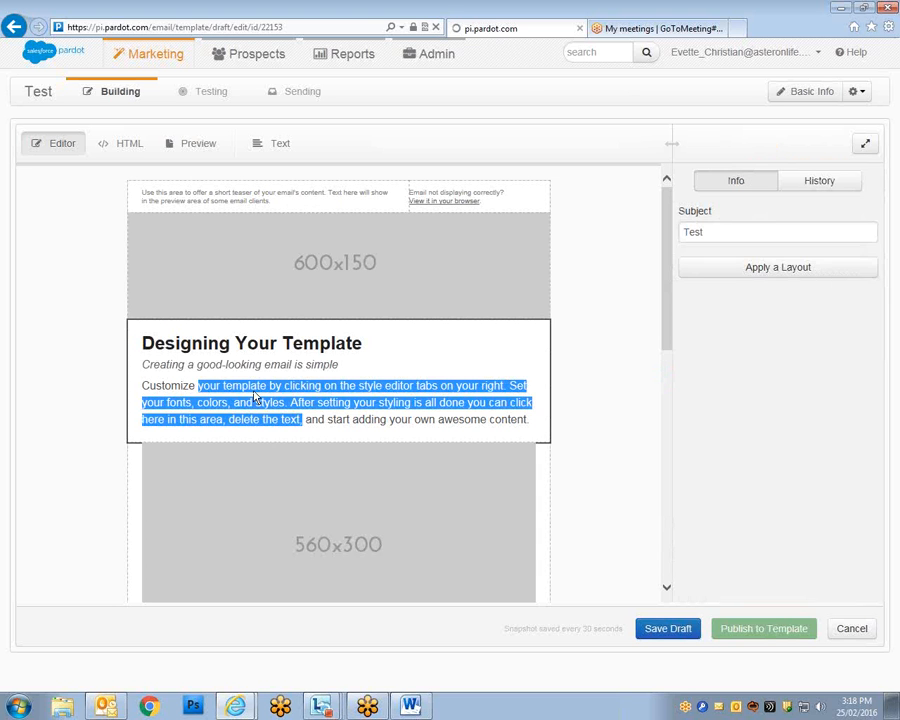
{"action": "left_click", "coordinate": [255, 397]}
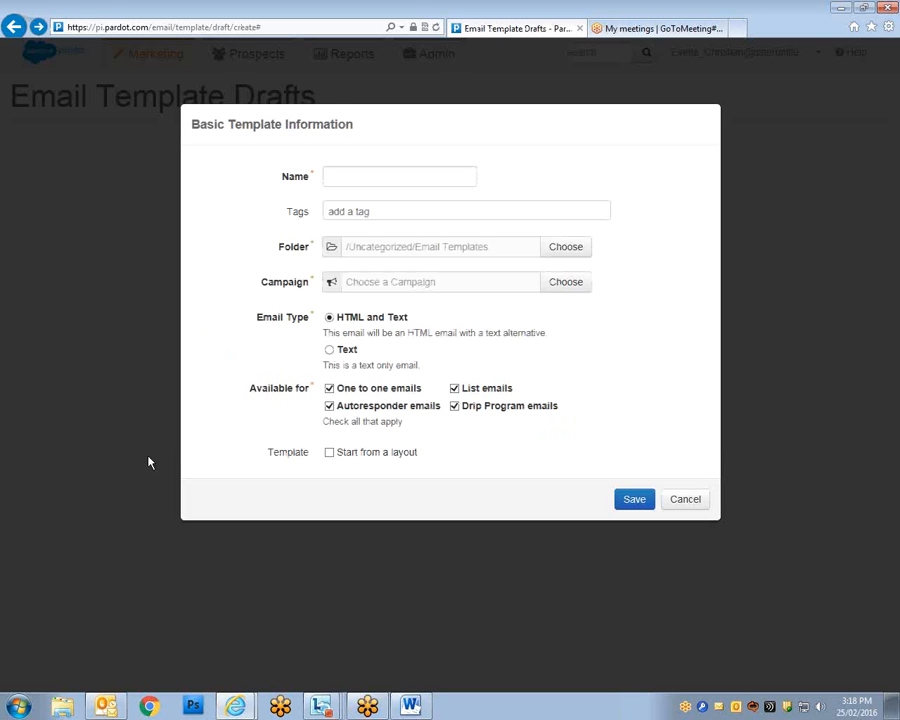
Fill in the template name, attempt to save, and open the campaign picker.
{"action": "left_click", "coordinate": [361, 175]}
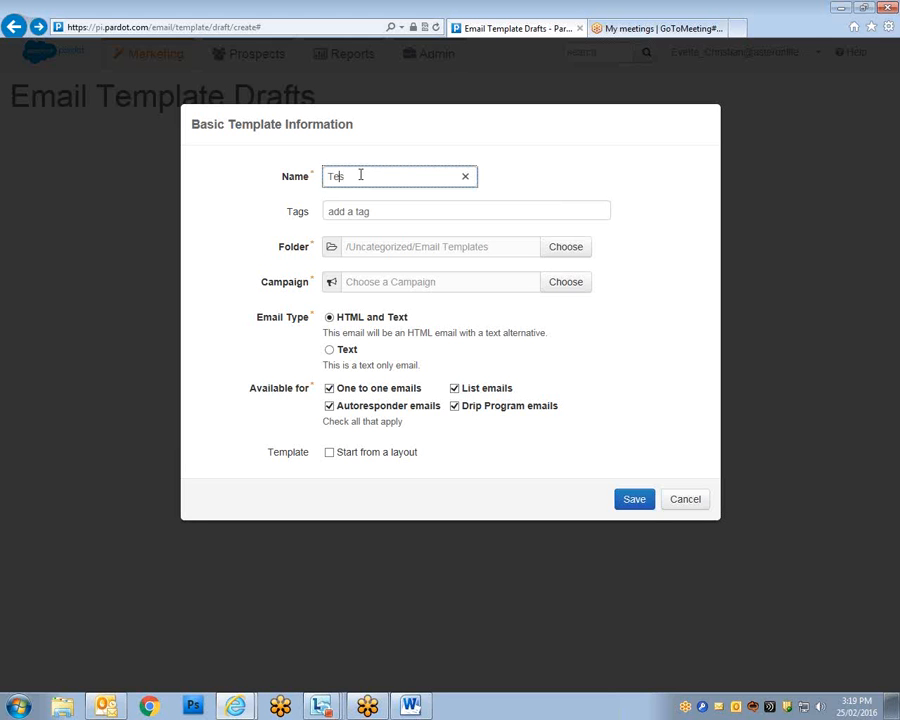
{"action": "left_click", "coordinate": [630, 498]}
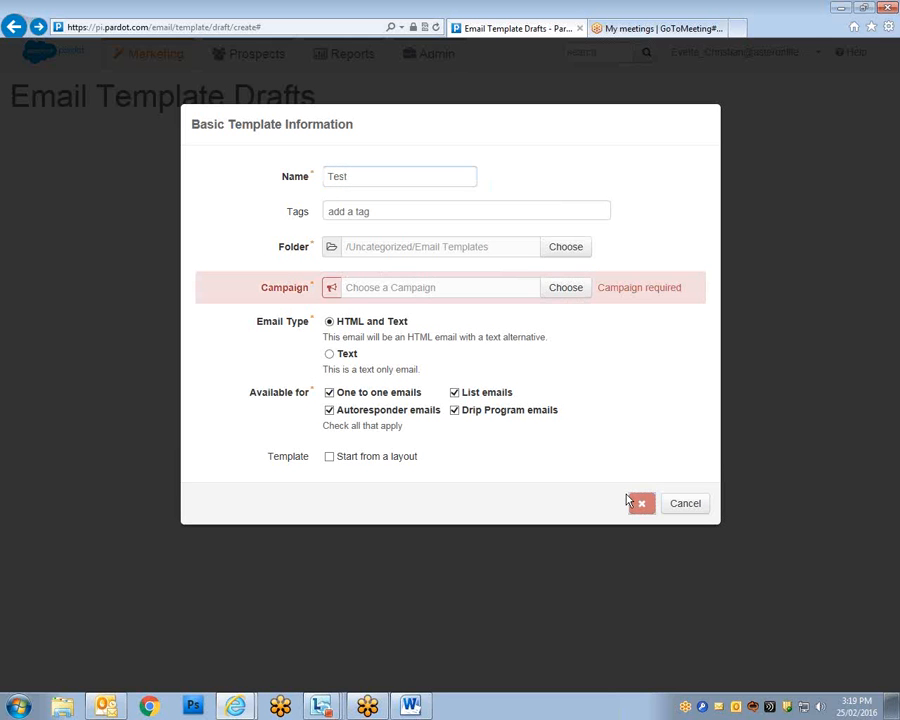
{"action": "left_click", "coordinate": [566, 288]}
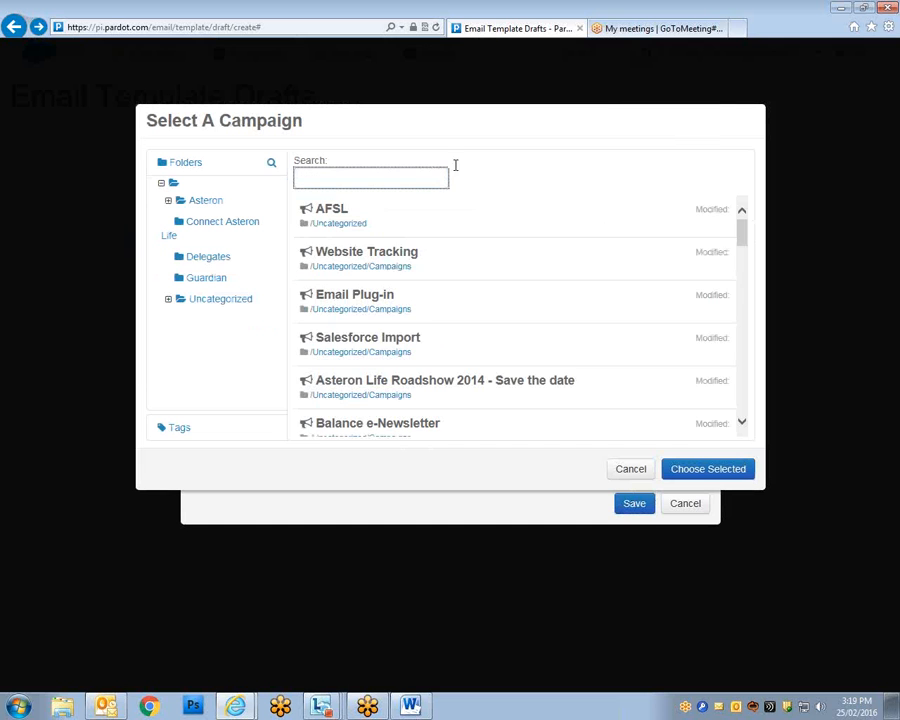
{"action": "left_click_drag", "start_coordinate": [745, 235], "coordinate": [735, 340]}
Search campaigns for 'test', choose Test, and save the basic information.
{"action": "left_click", "coordinate": [386, 175]}
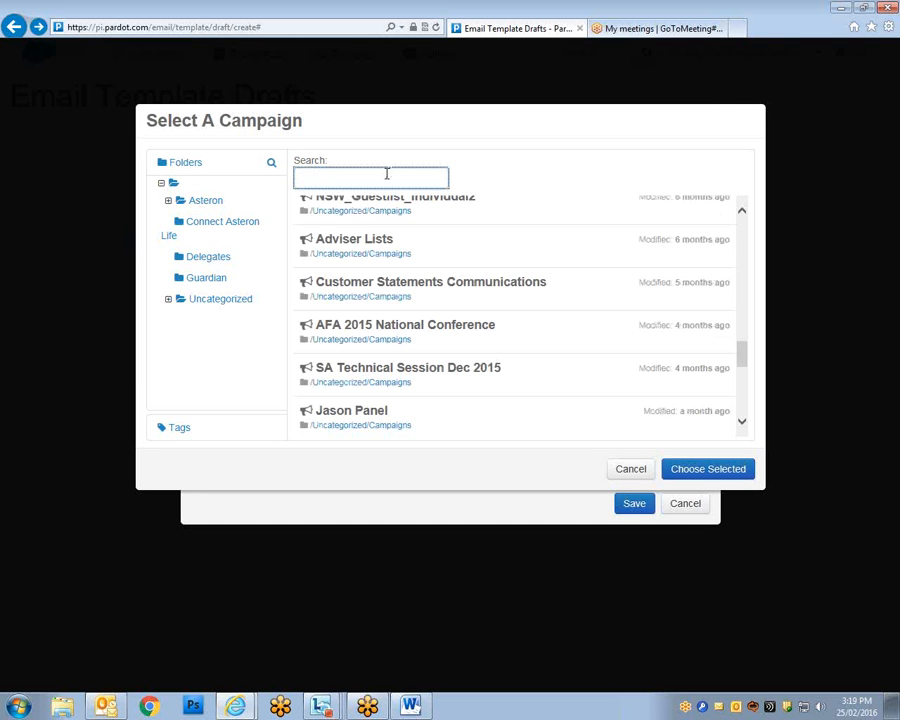
{"action": "type", "text": "test"}
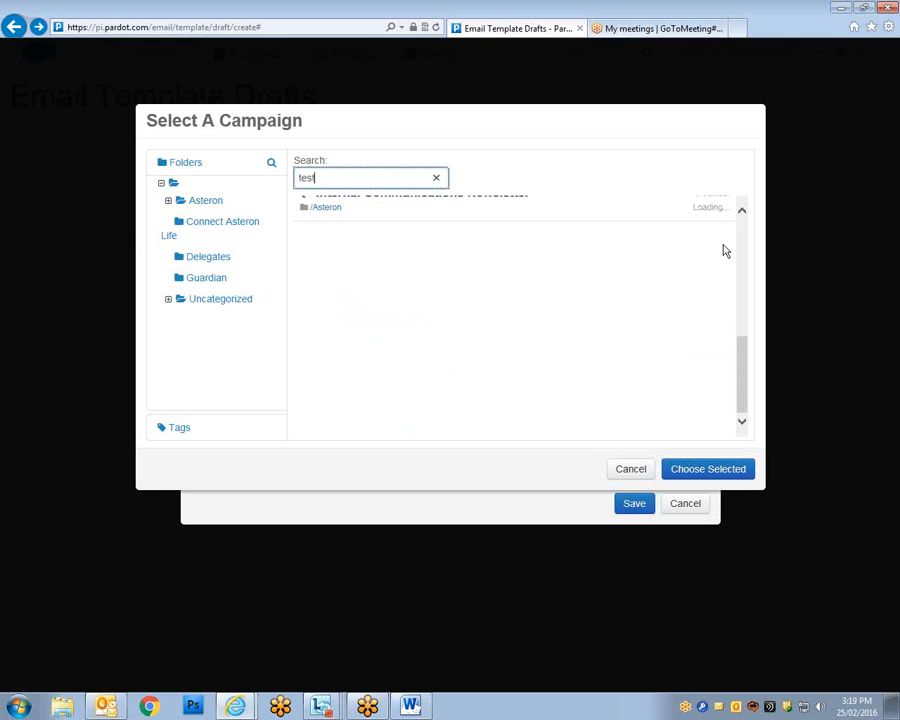
{"action": "left_click", "coordinate": [743, 214]}
{"action": "left_click", "coordinate": [743, 214]}
{"action": "left_click", "coordinate": [743, 214]}
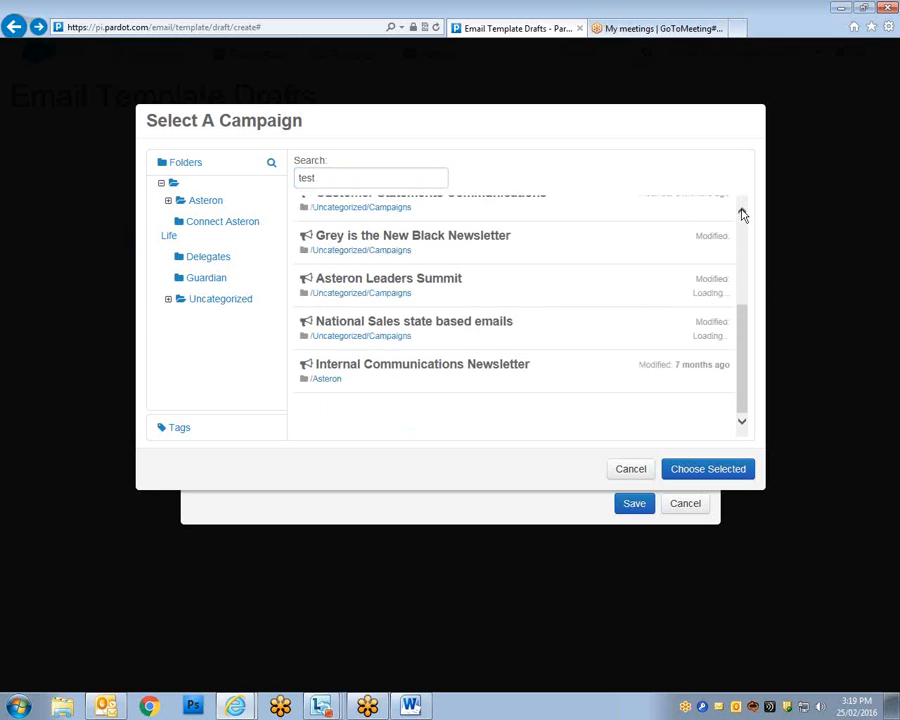
{"action": "left_click", "coordinate": [743, 214]}
{"action": "left_click", "coordinate": [743, 210]}
{"action": "left_click", "coordinate": [743, 210]}
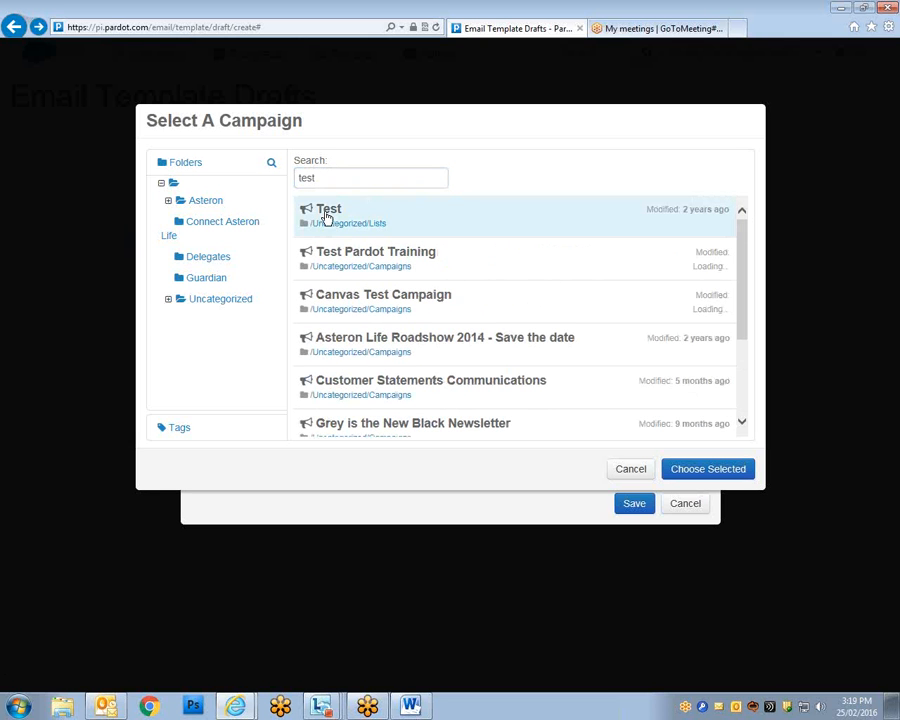
{"action": "left_click", "coordinate": [703, 471]}
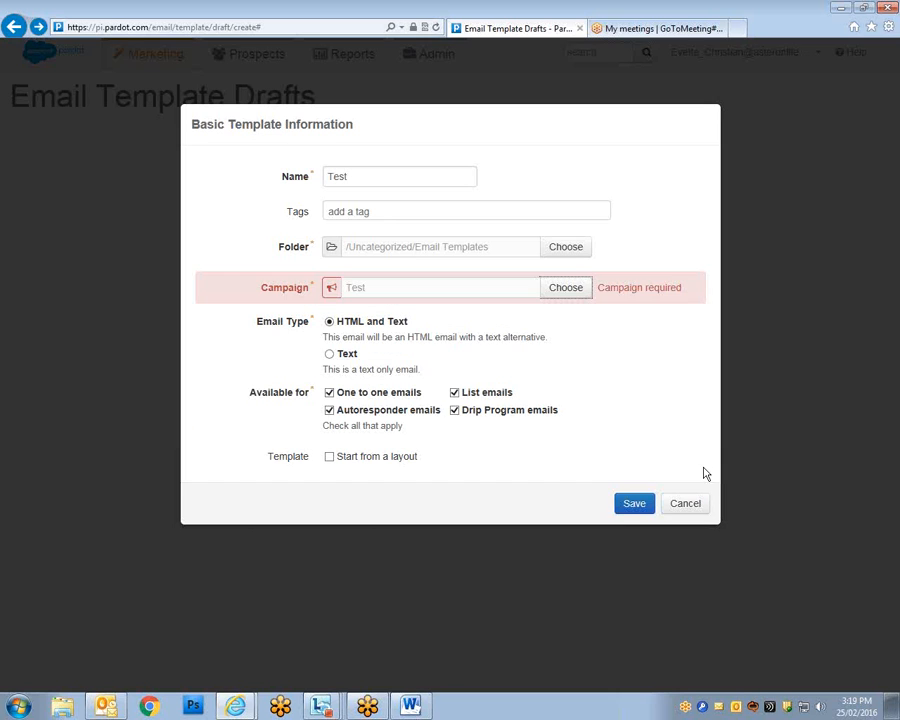
{"action": "left_click", "coordinate": [630, 502]}
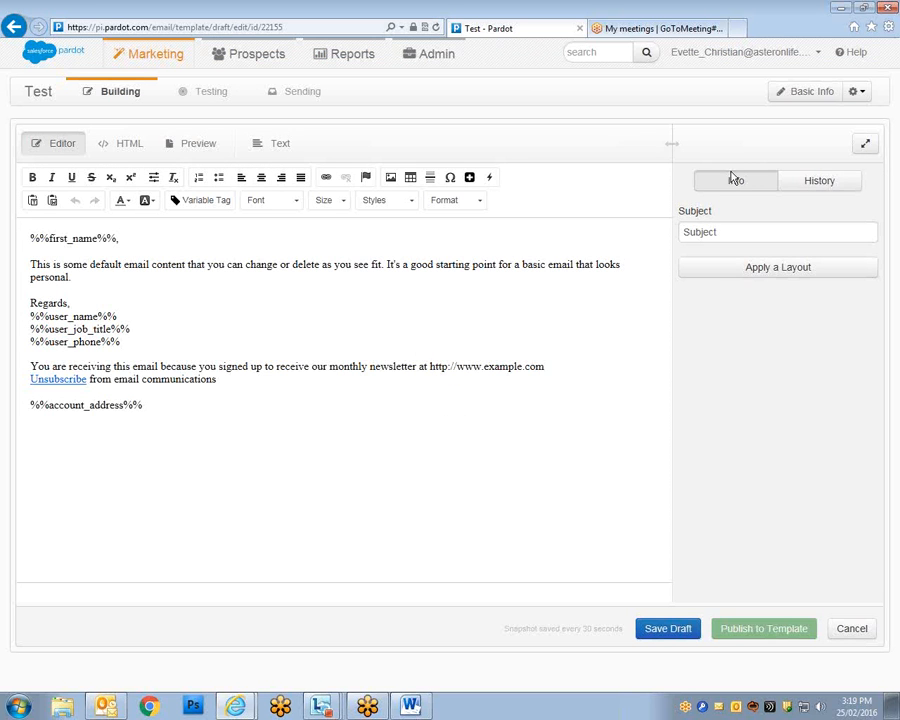
Change the subject to 'Test' and apply the PB Testing Columns two-column layout.
{"action": "left_click_drag", "start_coordinate": [720, 232], "coordinate": [632, 224]}
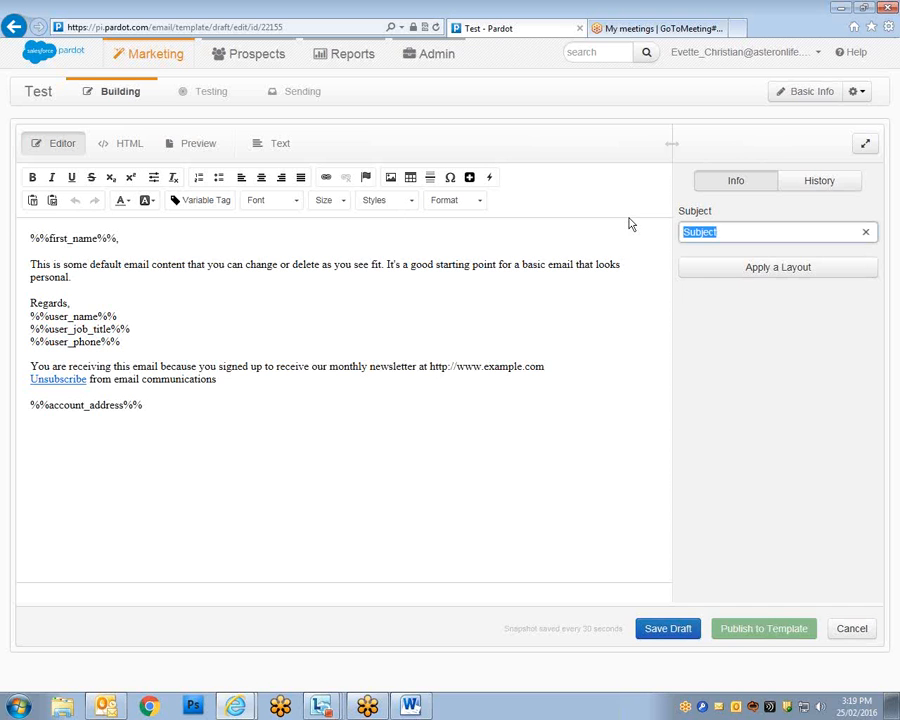
{"action": "type", "text": "Test"}
{"action": "left_click", "coordinate": [684, 268]}
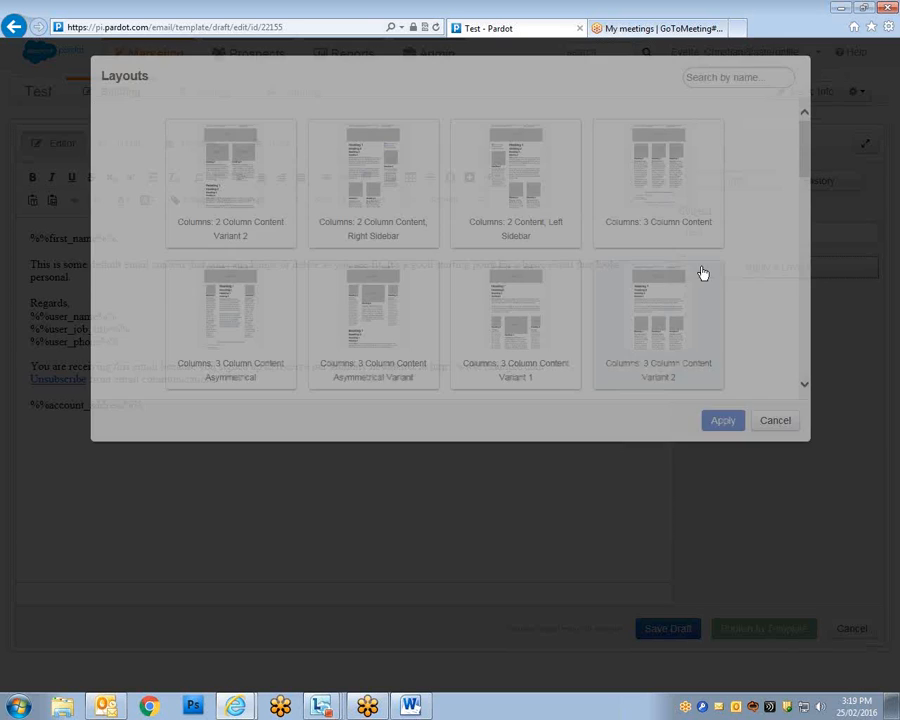
{"action": "scroll", "coordinate": [793, 327], "scroll_direction": "down", "scroll_amount": 5}
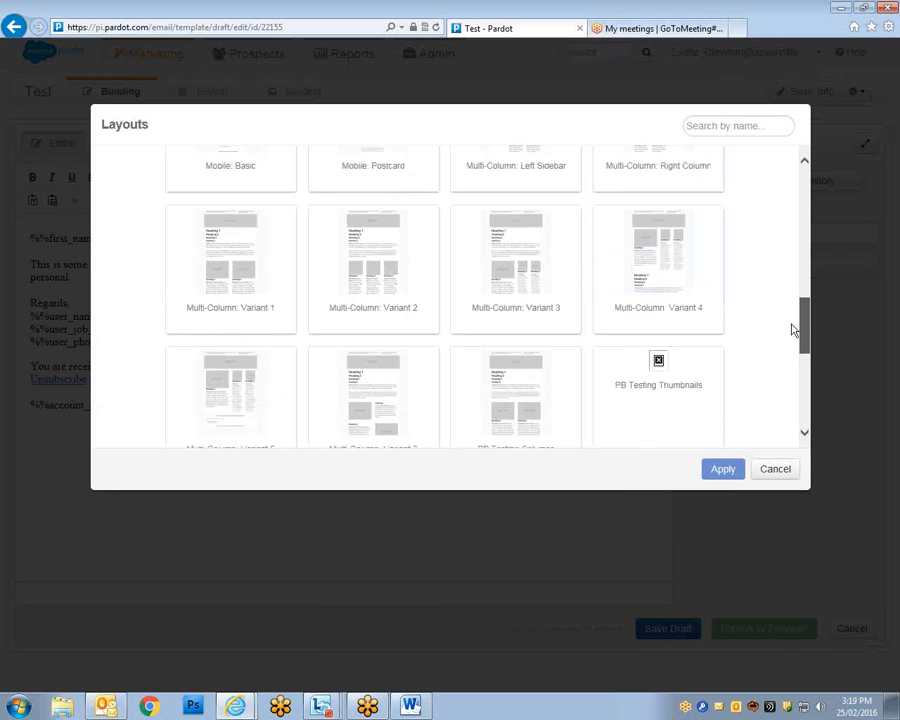
{"action": "scroll", "coordinate": [788, 340], "scroll_direction": "down", "scroll_amount": 1}
{"action": "left_click", "coordinate": [498, 358]}
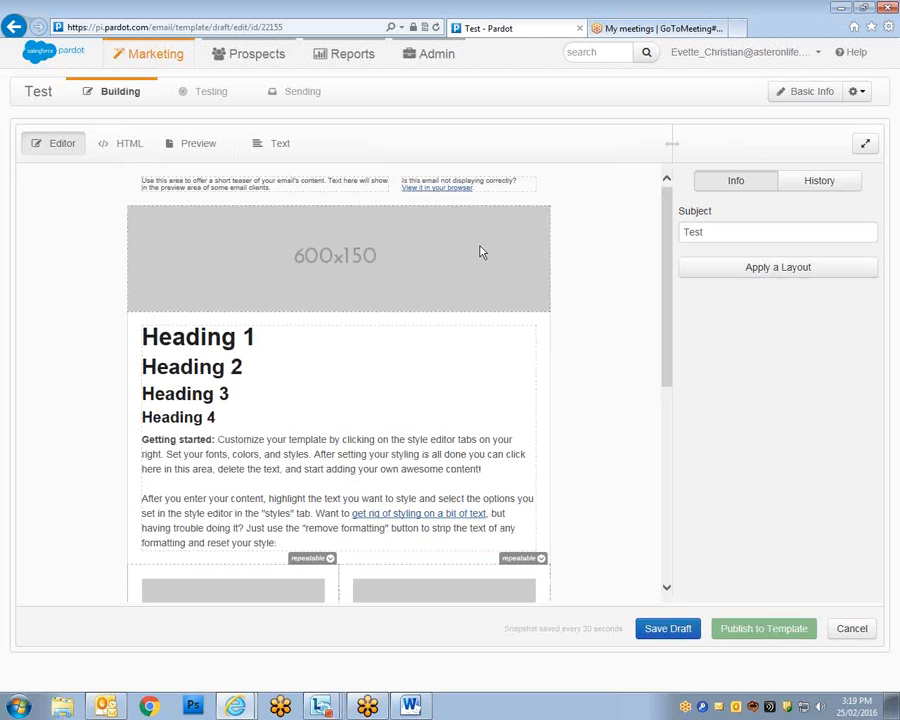
Inspect the header image and heading blocks, leaving the 600x150 header image selected.
{"action": "left_click", "coordinate": [425, 281]}
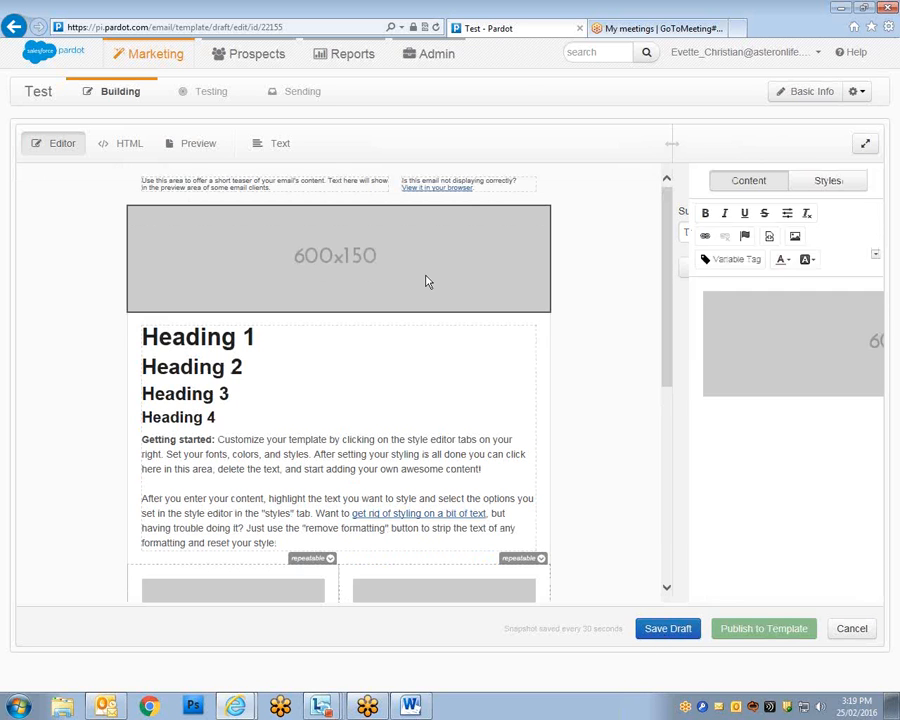
{"action": "left_click", "coordinate": [663, 387]}
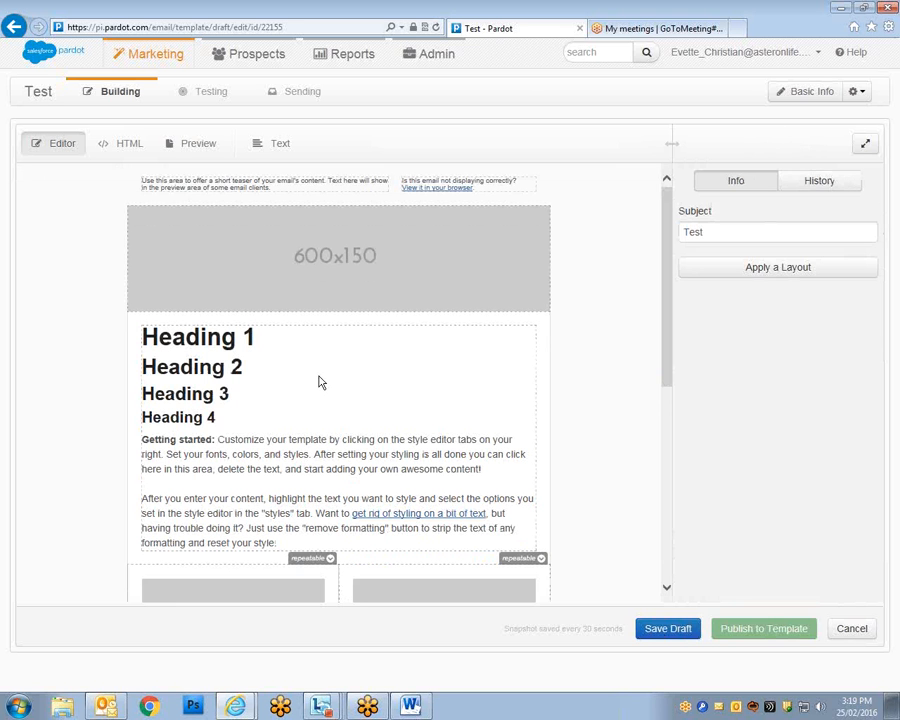
{"action": "left_click", "coordinate": [261, 337]}
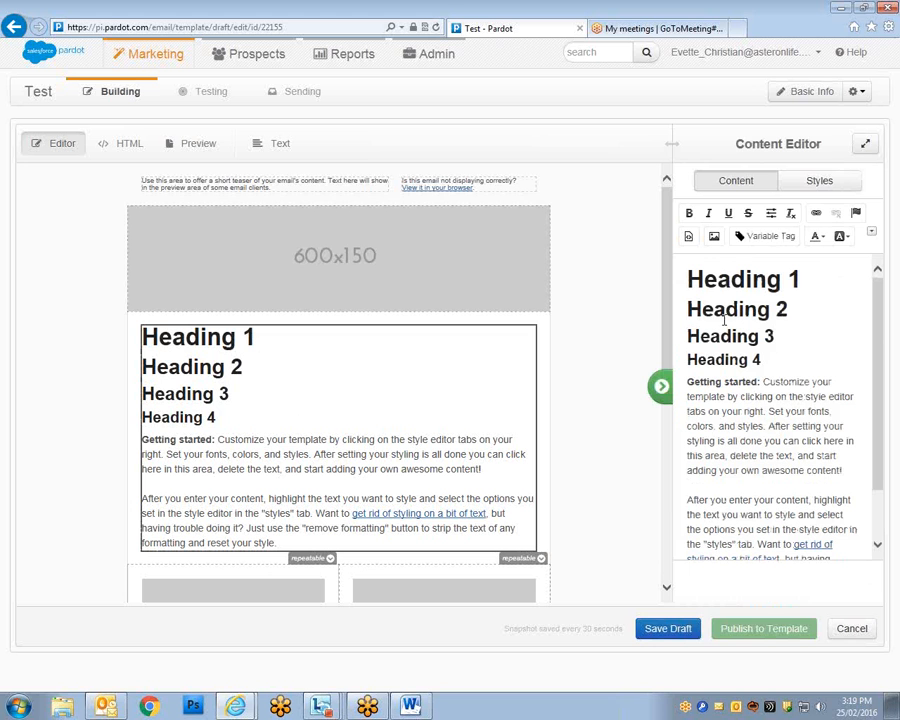
{"action": "left_click", "coordinate": [388, 264]}
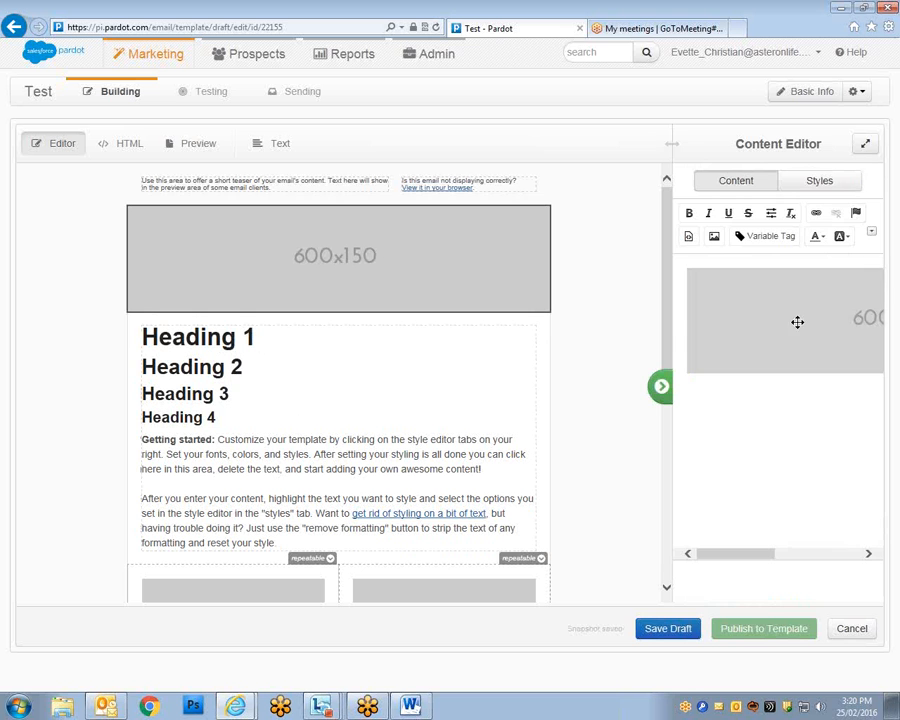
{"action": "left_click", "coordinate": [276, 390]}
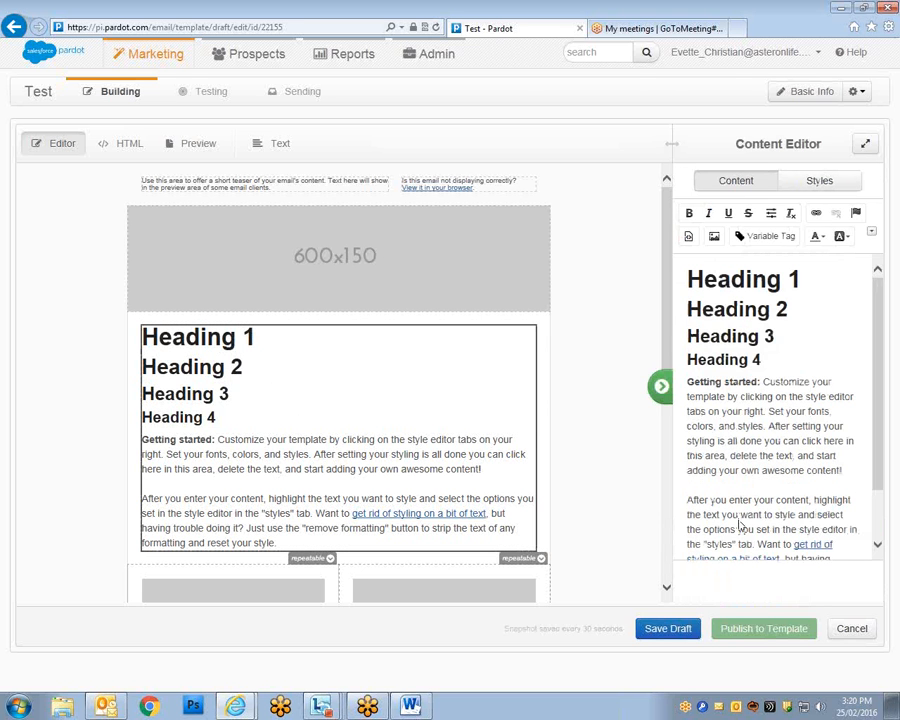
{"action": "scroll", "coordinate": [653, 402], "scroll_direction": "down", "scroll_amount": 3}
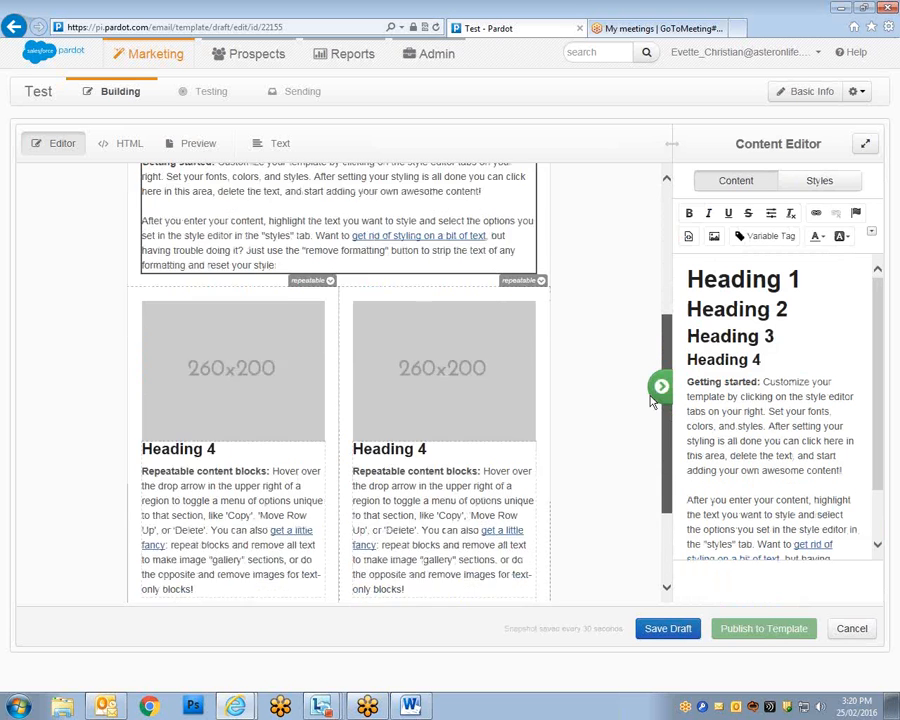
{"action": "scroll", "coordinate": [635, 466], "scroll_direction": "down", "scroll_amount": 1}
{"action": "scroll", "coordinate": [635, 466], "scroll_direction": "up", "scroll_amount": 4}
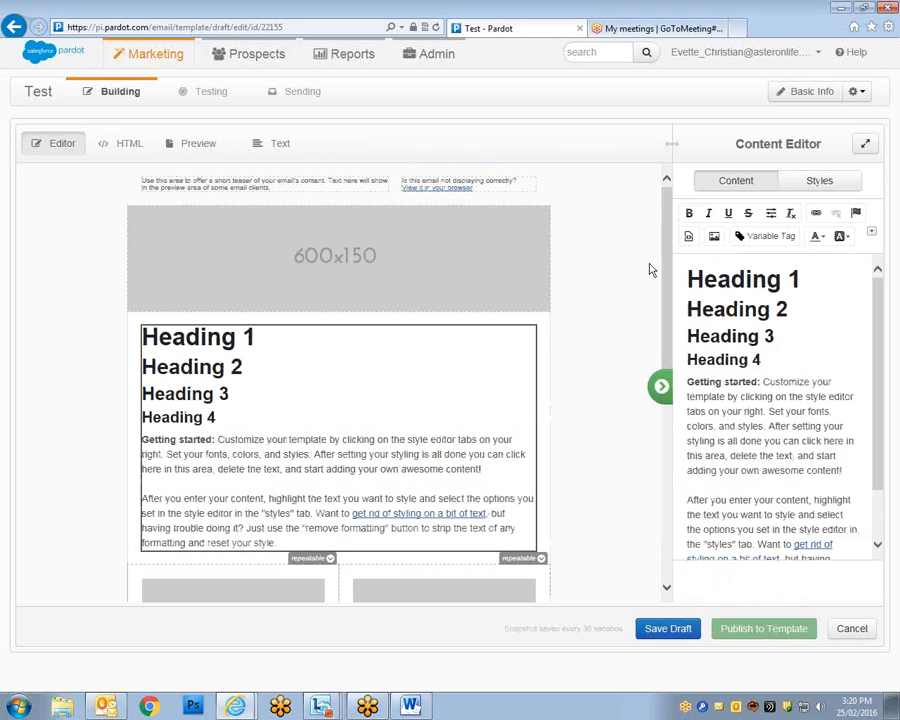
{"action": "left_click", "coordinate": [471, 277]}
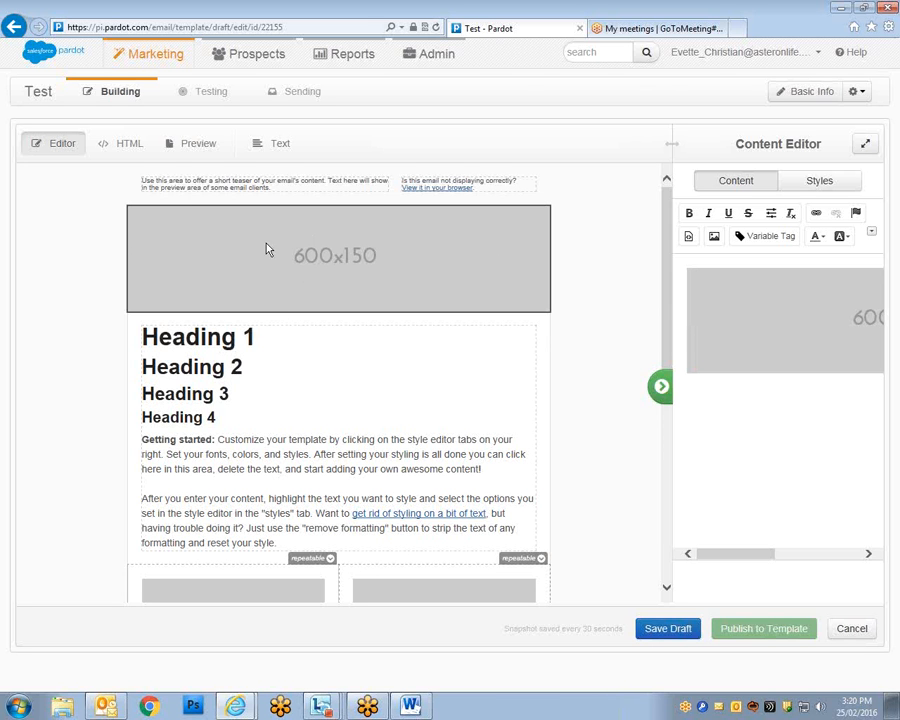
Upload AI BANNER FINAL from the network drive's Brand Logos folder as the header image.
{"action": "double_click", "coordinate": [791, 328]}
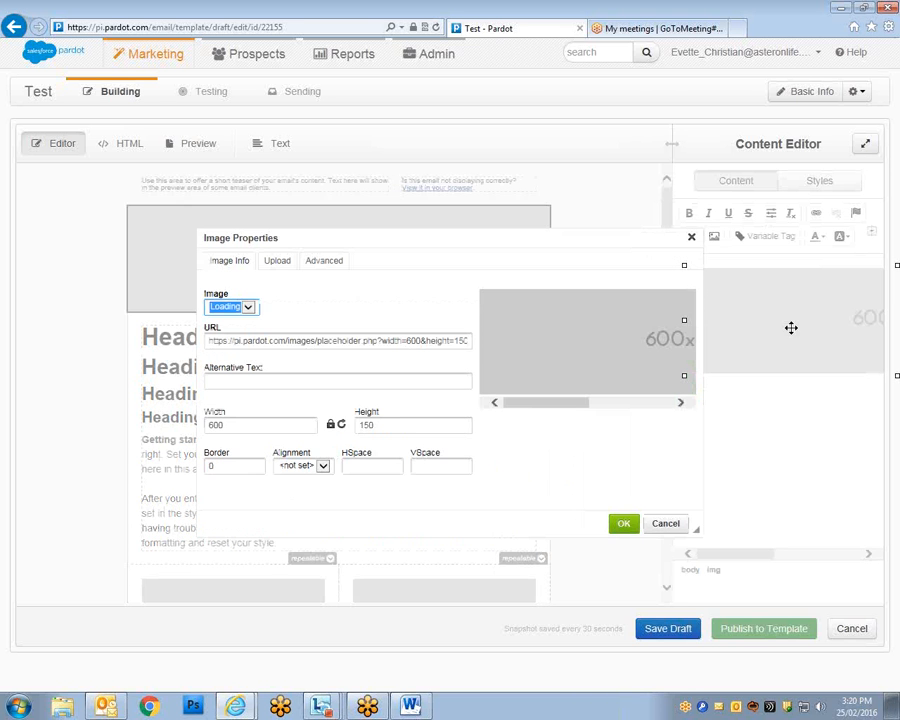
{"action": "left_click", "coordinate": [278, 261]}
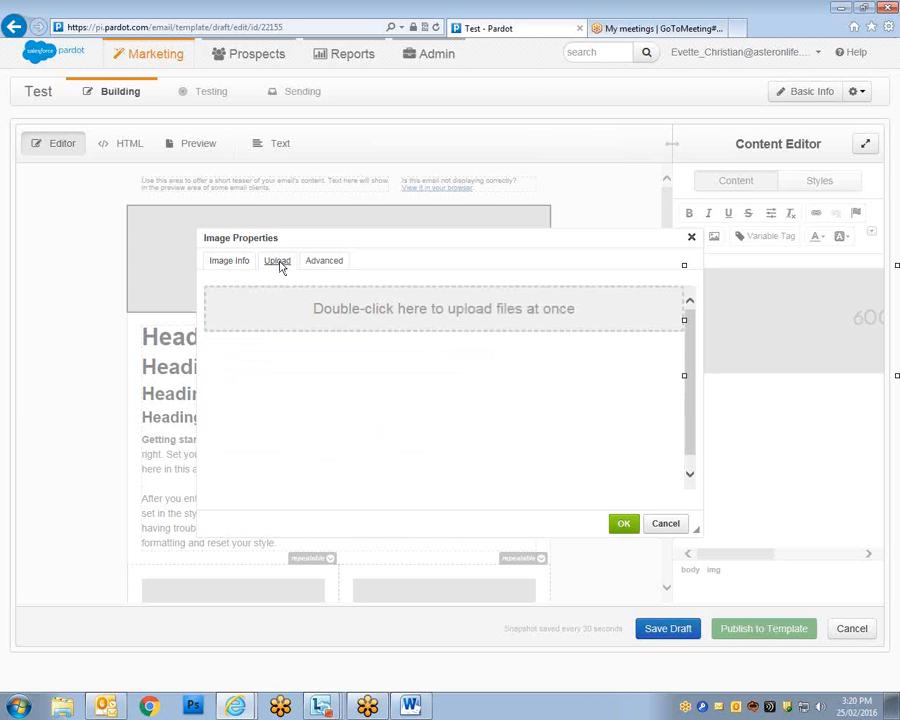
{"action": "double_click", "coordinate": [404, 312]}
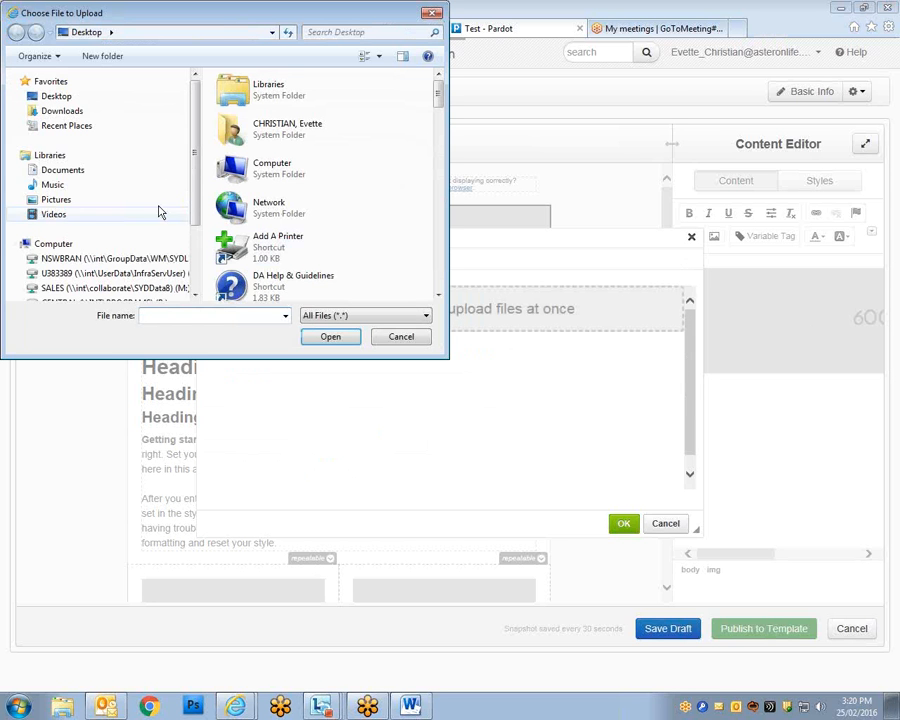
{"action": "left_click", "coordinate": [100, 272]}
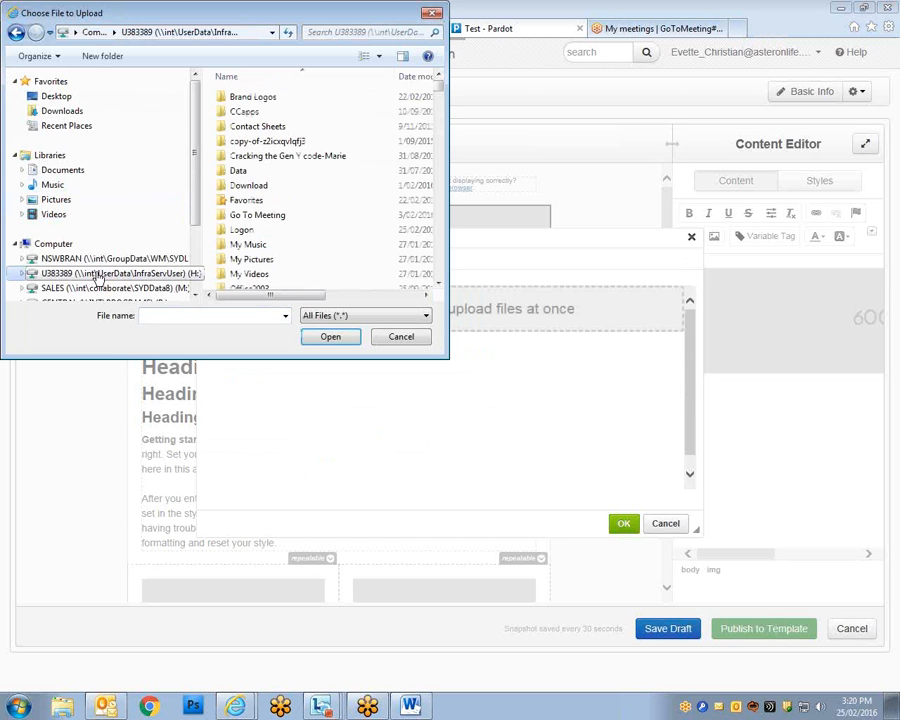
{"action": "double_click", "coordinate": [252, 99]}
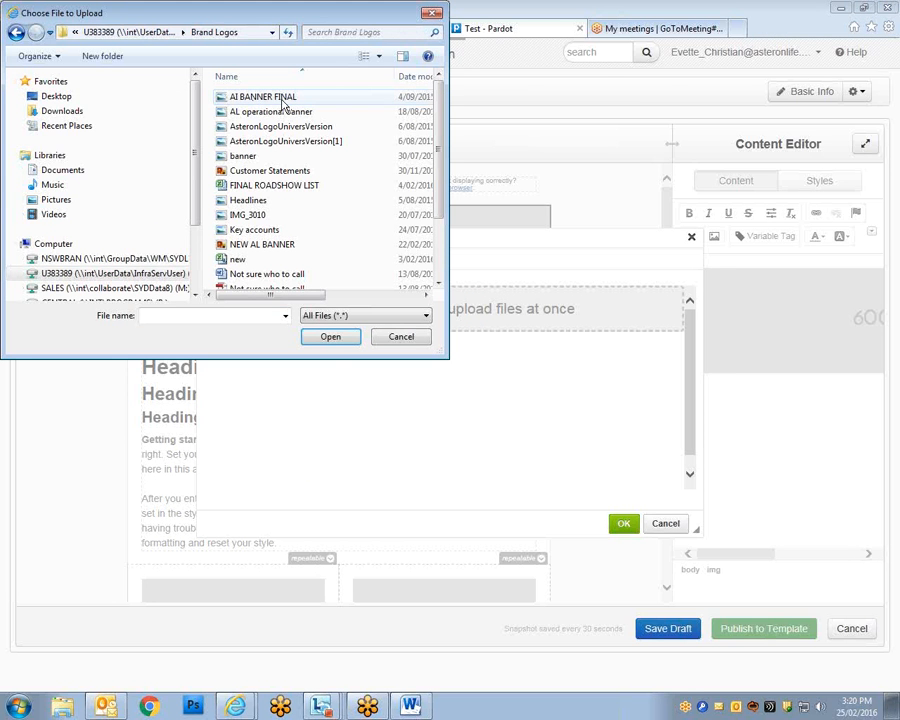
{"action": "left_click", "coordinate": [282, 100]}
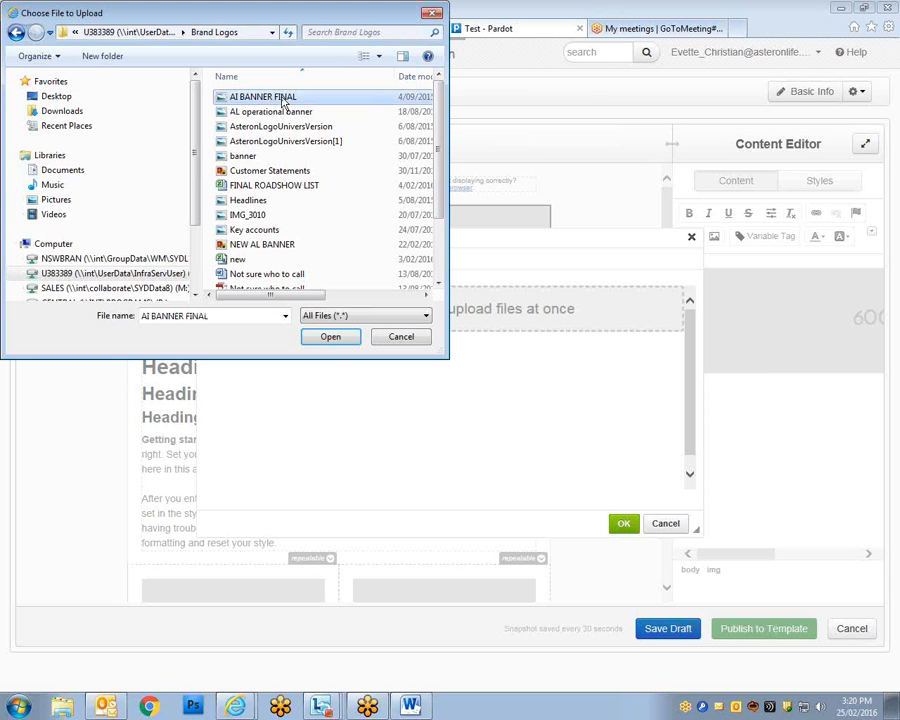
{"action": "left_click", "coordinate": [330, 338]}
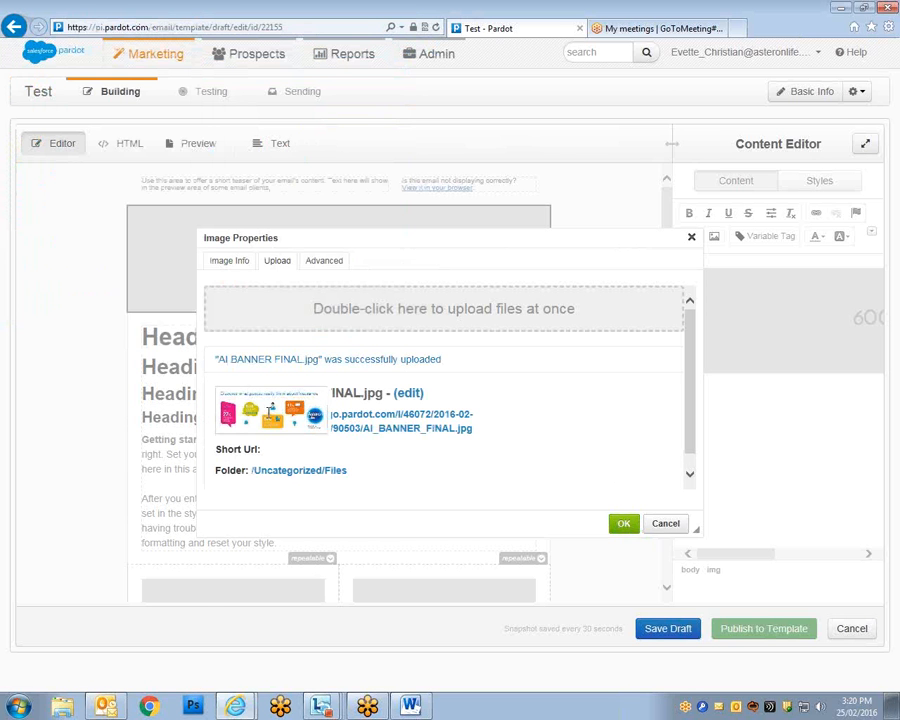
{"action": "left_click", "coordinate": [625, 524]}
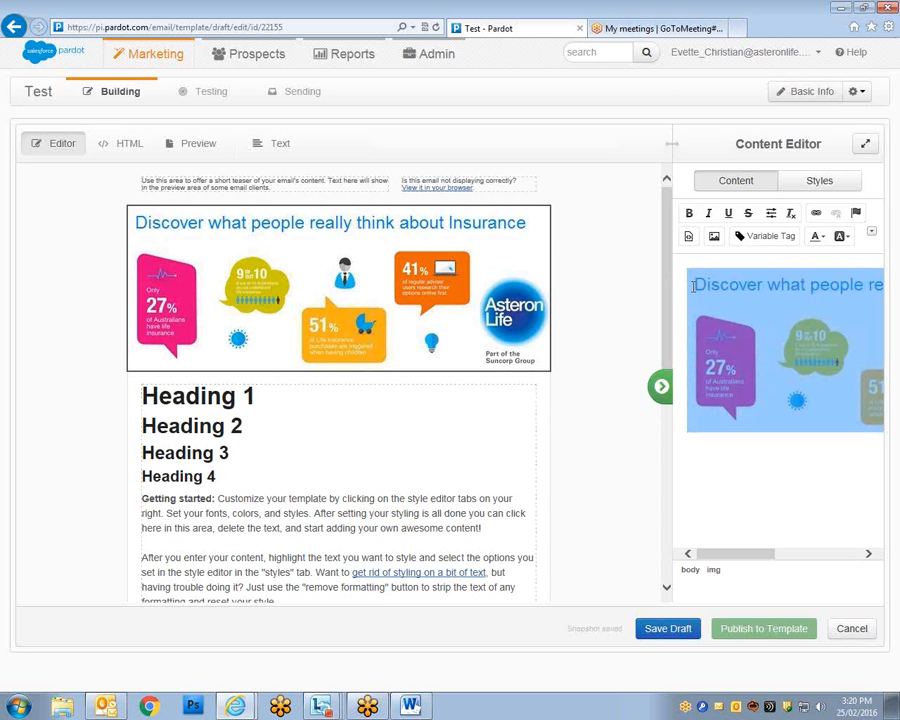
{"action": "mouse_move", "coordinate": [670, 285]}
{"action": "left_mouse_down"}
{"action": "mouse_move", "coordinate": [655, 327]}
{"action": "mouse_move", "coordinate": [663, 274]}
{"action": "mouse_move", "coordinate": [656, 289]}
{"action": "mouse_move", "coordinate": [664, 303]}
{"action": "left_mouse_up"}
{"action": "left_click", "coordinate": [240, 346]}
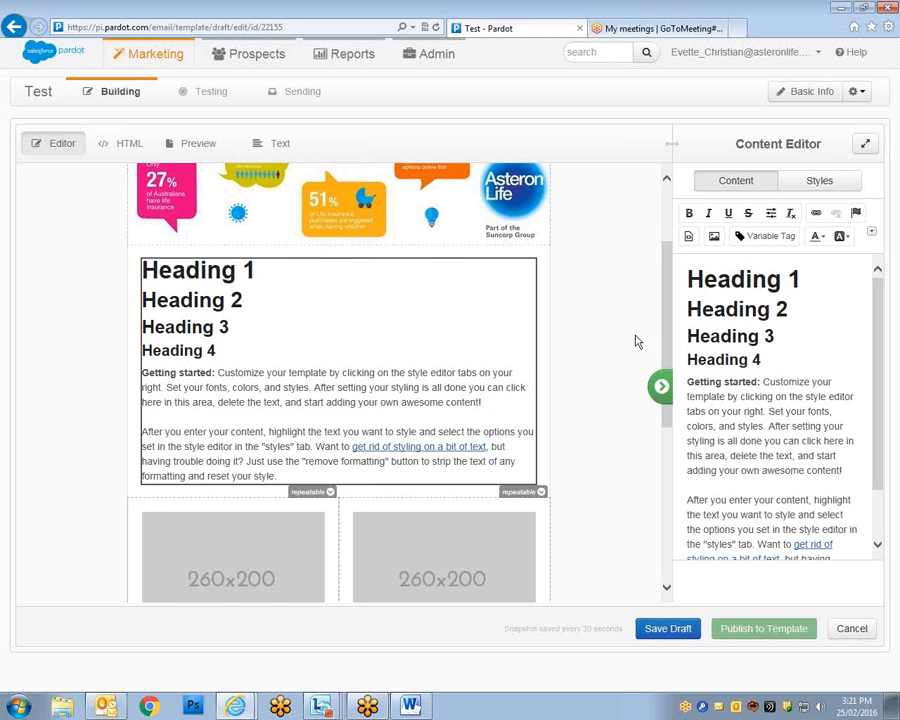
{"action": "left_click_drag", "start_coordinate": [667, 333], "coordinate": [663, 269]}
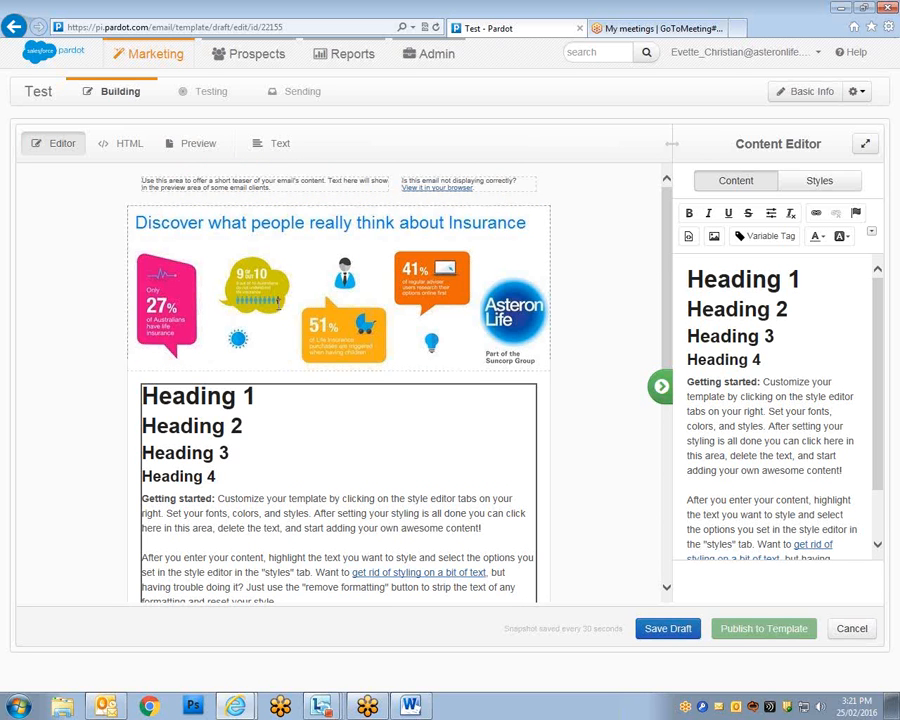
{"action": "scroll", "coordinate": [667, 287], "scroll_direction": "down", "scroll_amount": 1}
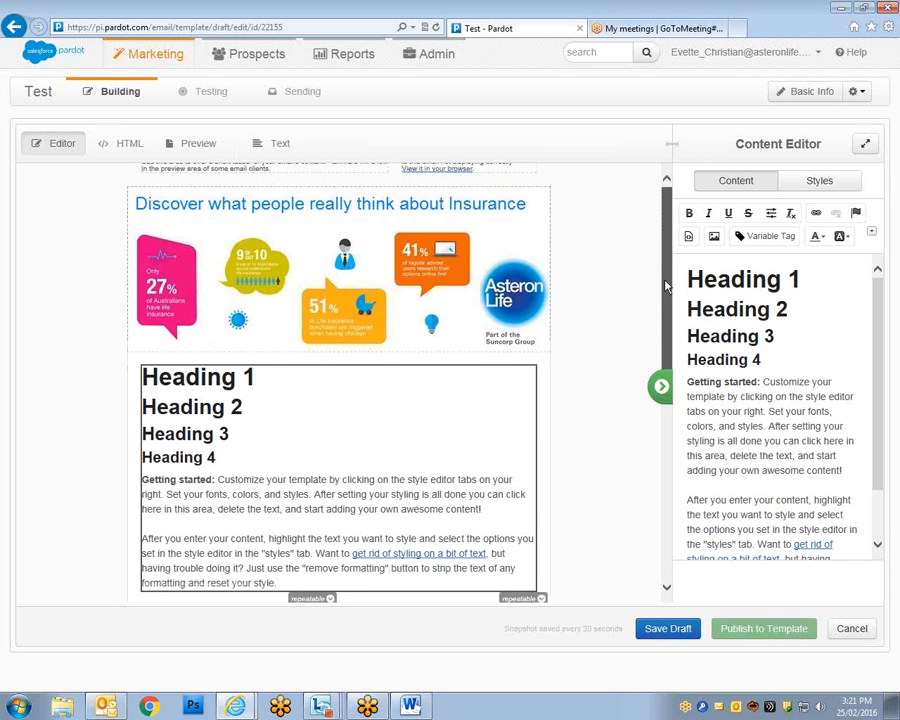
{"action": "scroll", "coordinate": [665, 287], "scroll_direction": "down", "scroll_amount": 3}
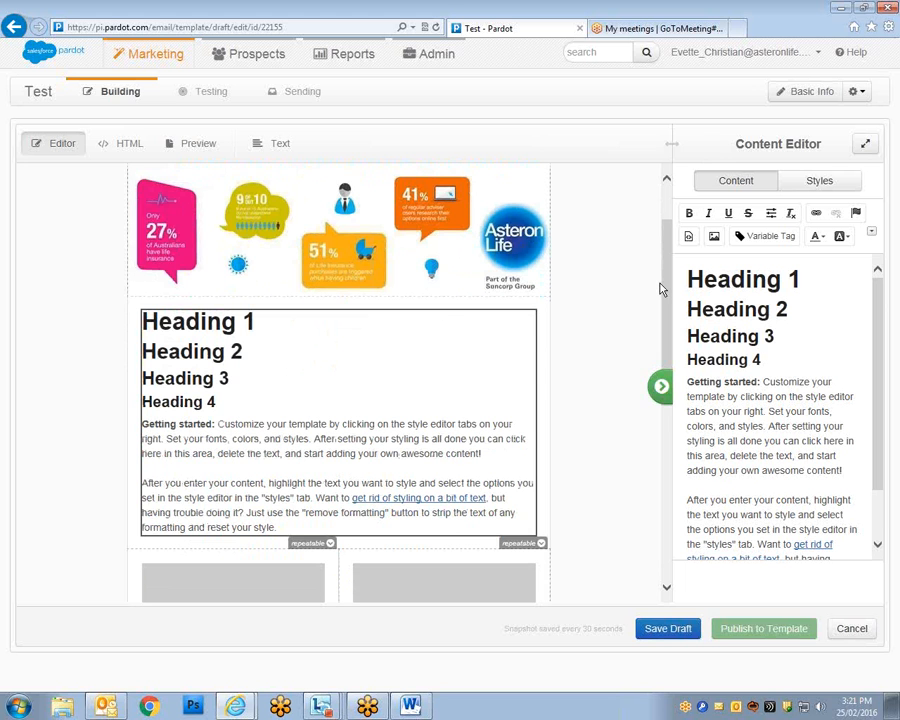
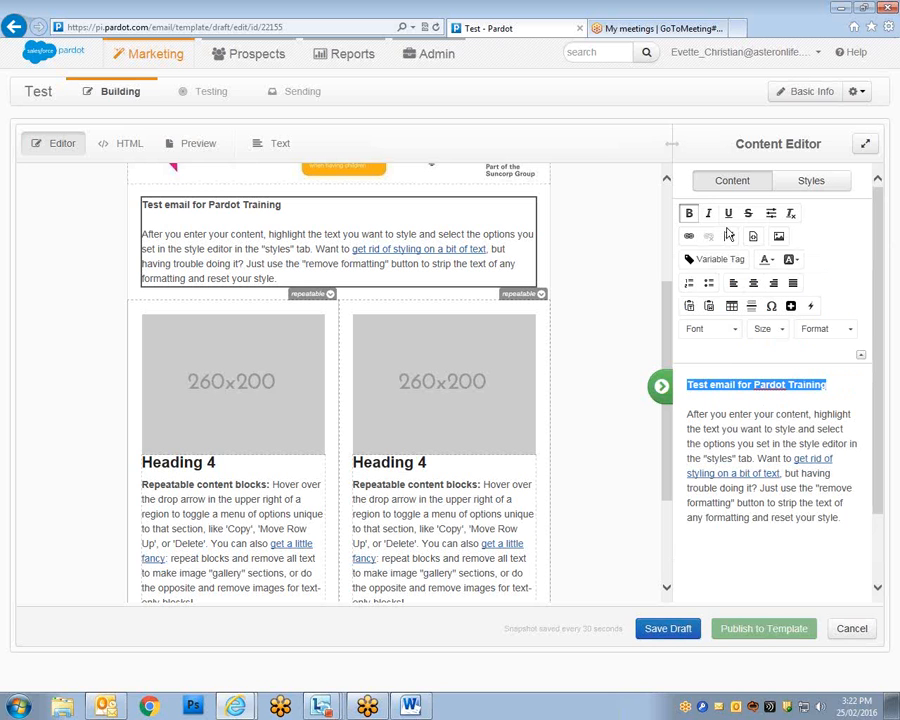
Set the 'Test email for Pardot Training' heading to Arial at size 26.
{"action": "left_click", "coordinate": [738, 330]}
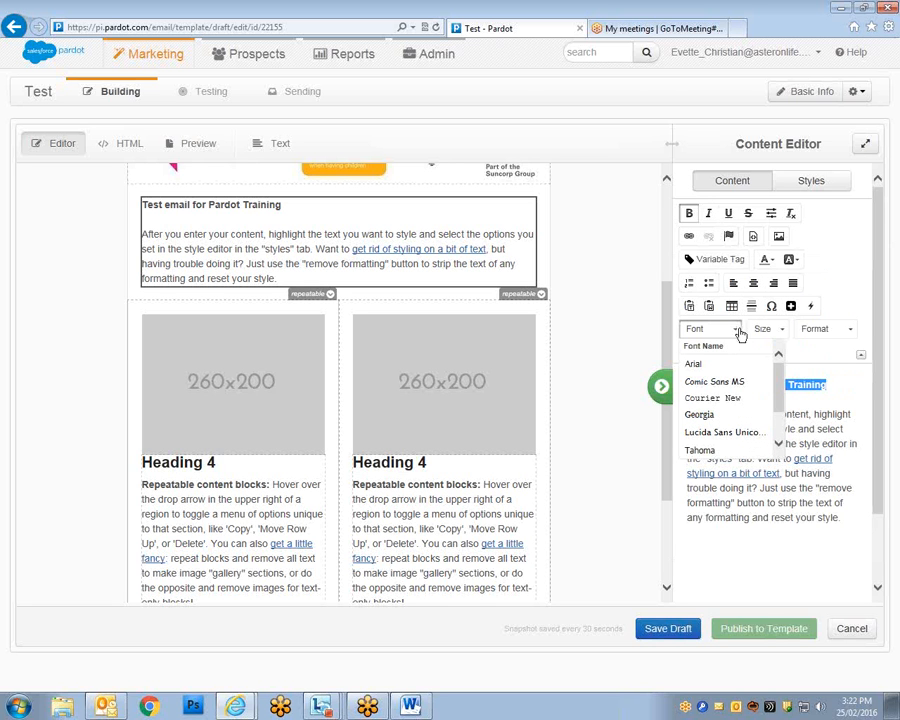
{"action": "left_click_drag", "start_coordinate": [779, 399], "coordinate": [774, 428]}
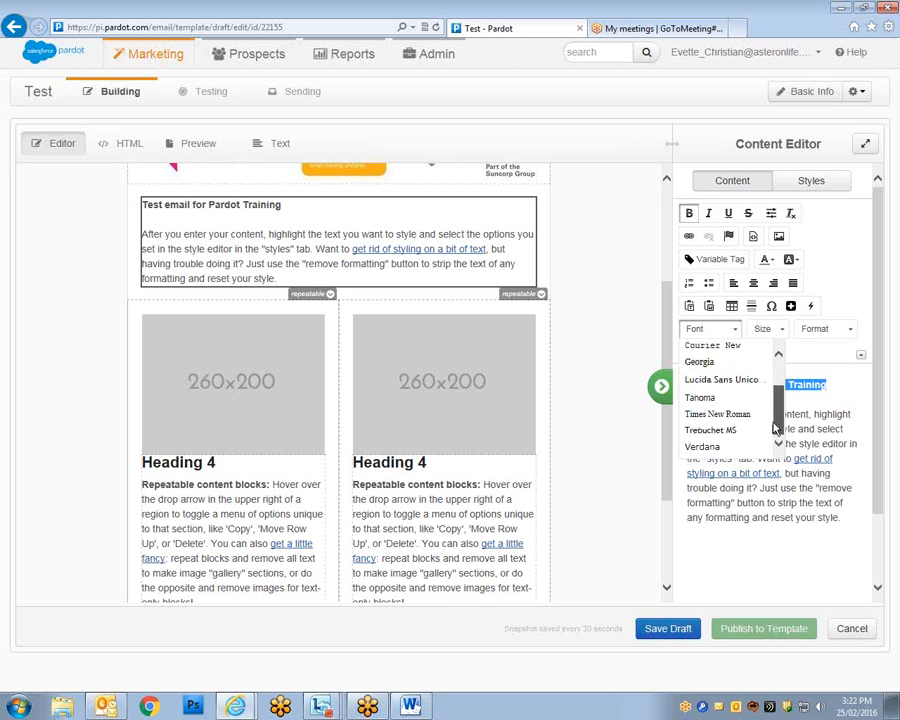
{"action": "scroll", "coordinate": [774, 428], "scroll_direction": "up", "scroll_amount": 3}
{"action": "left_click", "coordinate": [695, 362]}
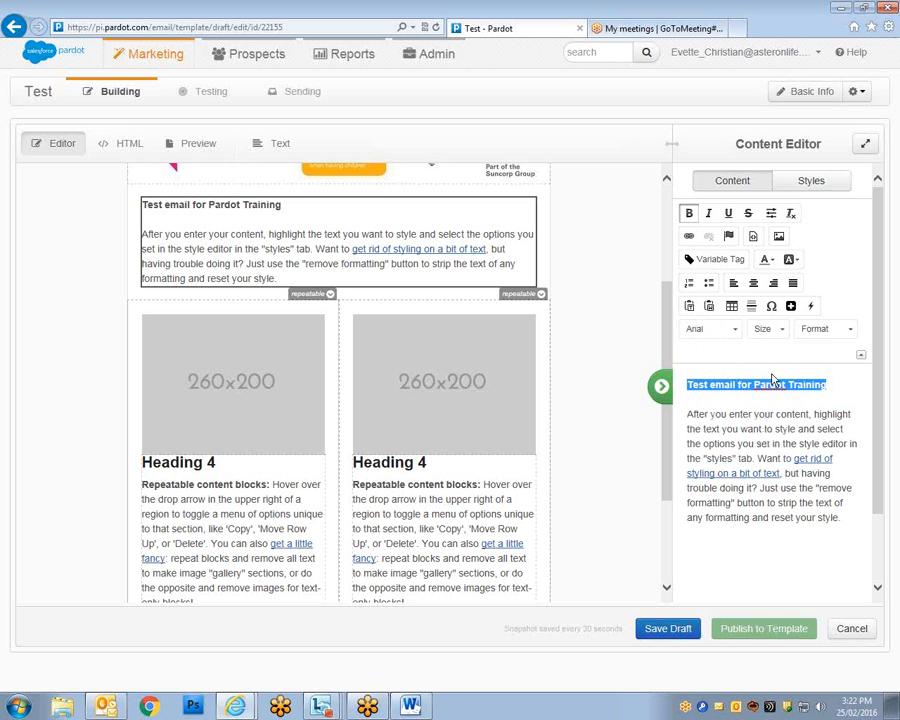
{"action": "left_click", "coordinate": [780, 338]}
{"action": "left_click", "coordinate": [789, 444]}
{"action": "left_click", "coordinate": [783, 333]}
{"action": "scroll", "coordinate": [810, 438], "scroll_direction": "down", "scroll_amount": 3}
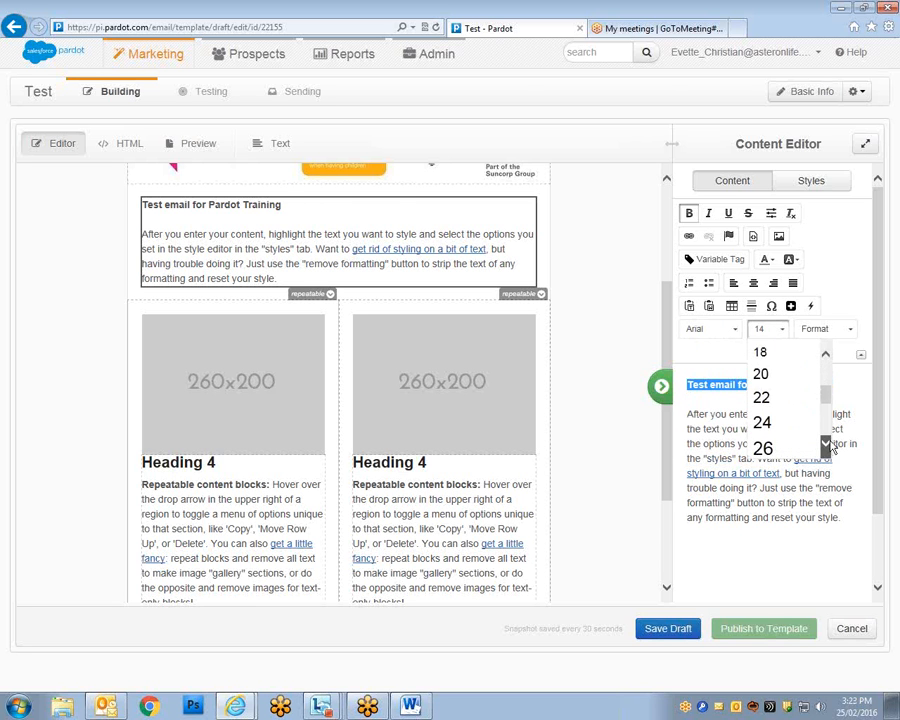
{"action": "left_click", "coordinate": [765, 444]}
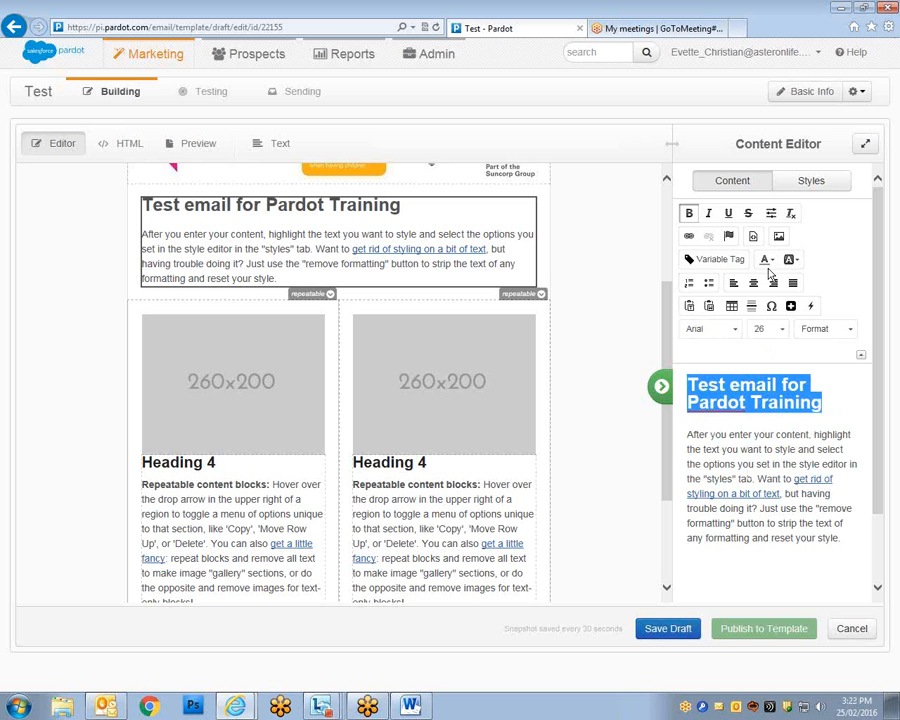
Colour the heading text purple.
{"action": "left_click", "coordinate": [771, 261]}
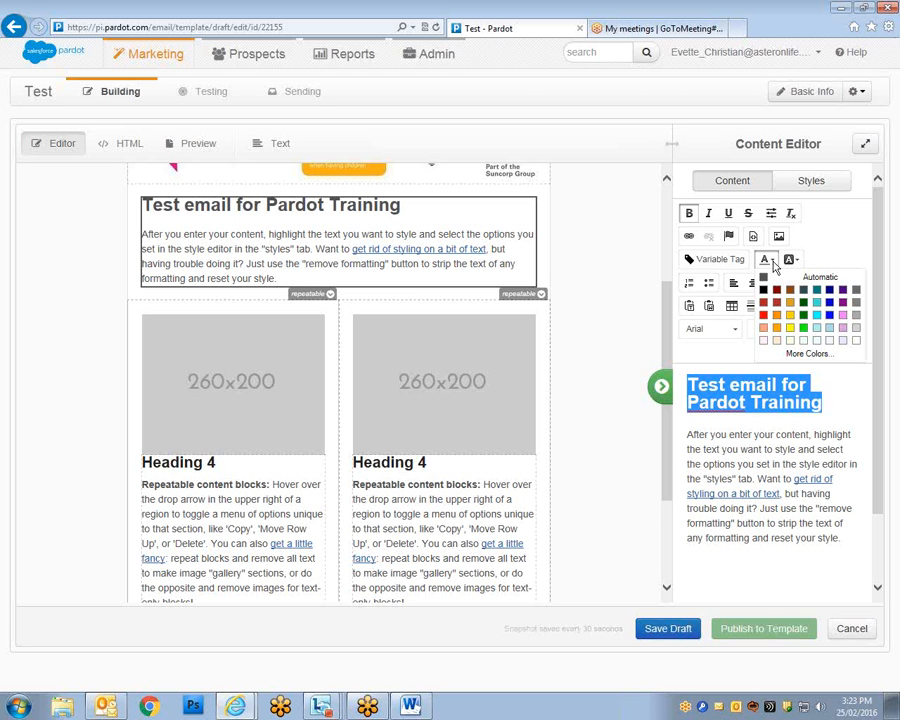
{"action": "left_click", "coordinate": [842, 307]}
{"action": "left_click", "coordinate": [764, 463]}
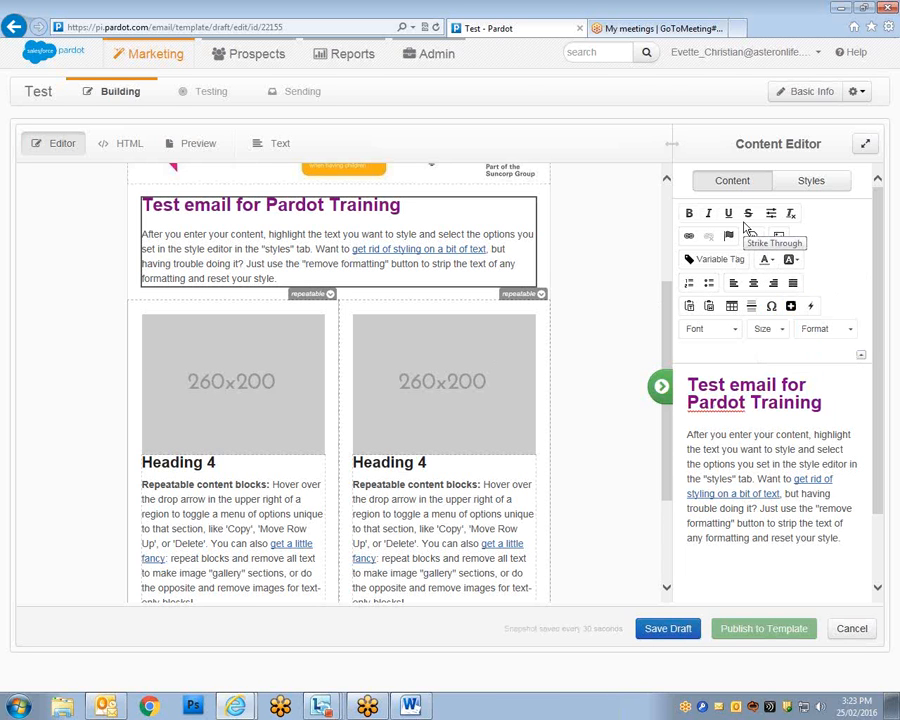
Scroll to the left image-and-Heading 4 block and show its repeatable row menu.
{"action": "mouse_move", "coordinate": [667, 336]}
{"action": "left_mouse_down"}
{"action": "mouse_move", "coordinate": [667, 351]}
{"action": "mouse_move", "coordinate": [662, 305]}
{"action": "mouse_move", "coordinate": [662, 363]}
{"action": "mouse_move", "coordinate": [662, 326]}
{"action": "left_mouse_up"}
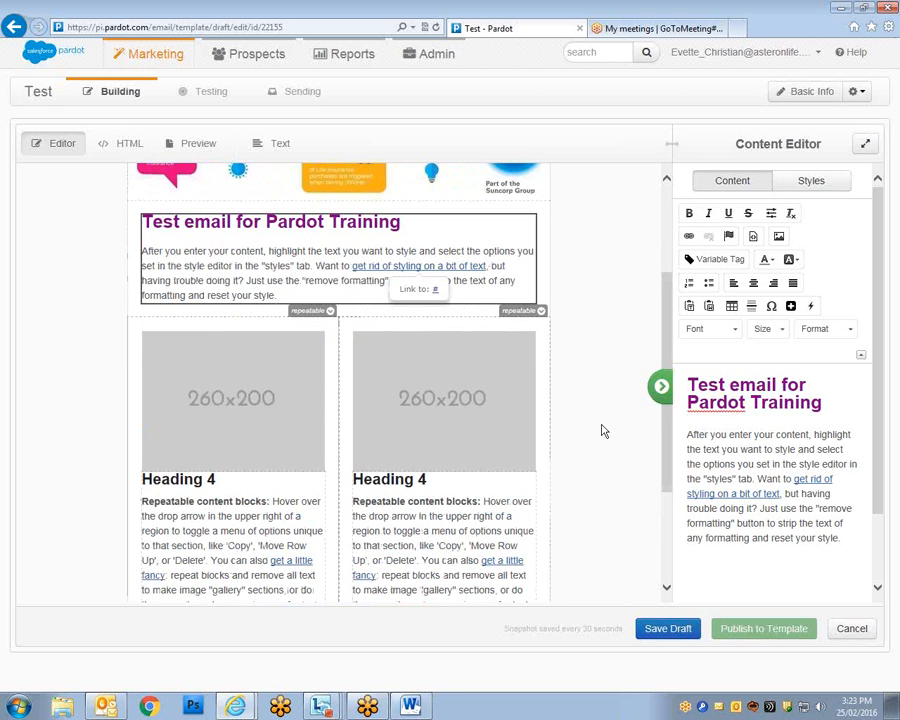
{"action": "left_click_drag", "start_coordinate": [143, 251], "coordinate": [460, 313]}
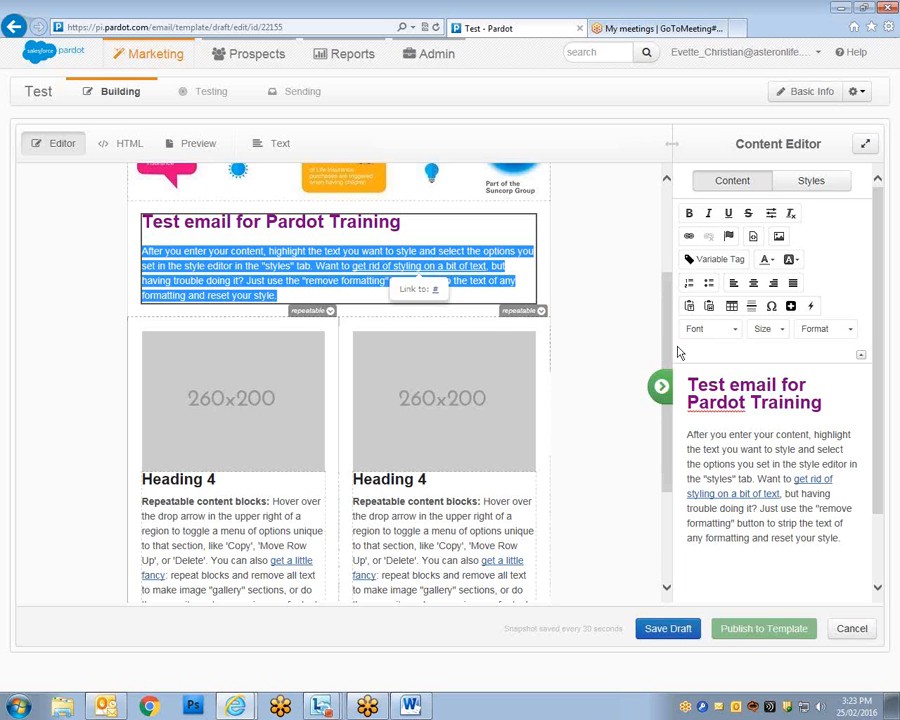
{"action": "scroll", "coordinate": [330, 420], "scroll_direction": "up", "scroll_amount": 1}
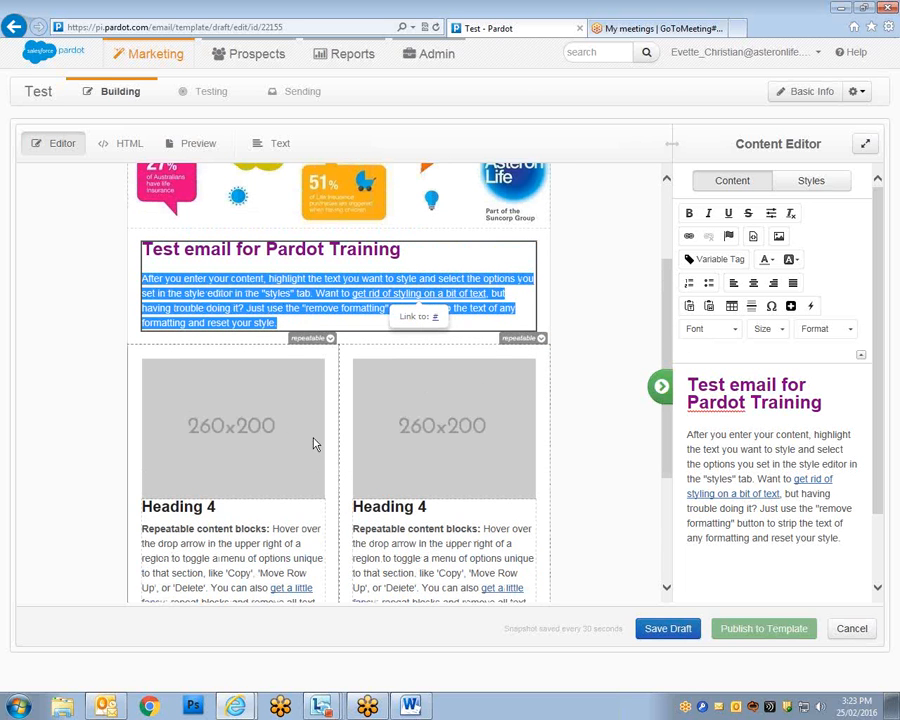
{"action": "scroll", "coordinate": [668, 340], "scroll_direction": "down", "scroll_amount": 4}
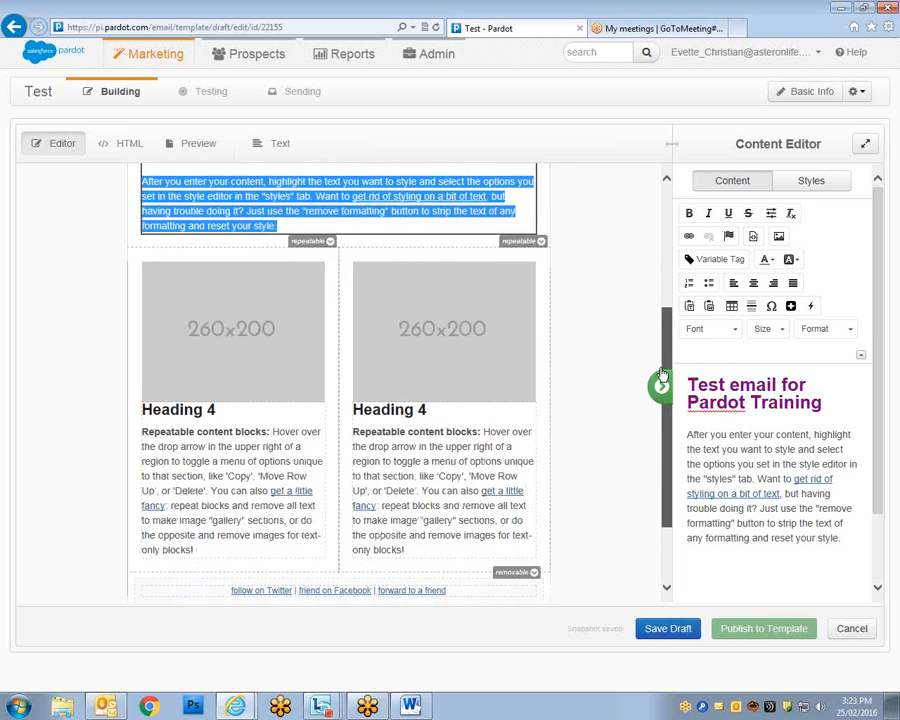
{"action": "left_click", "coordinate": [326, 241]}
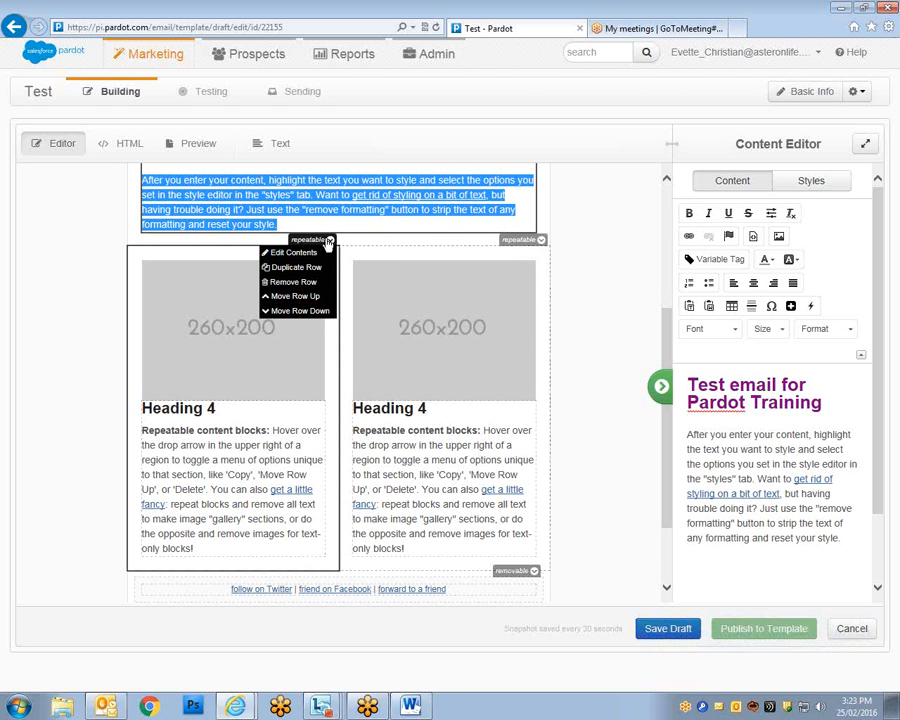
Remove the left image block, then duplicate the remaining row and move it down.
{"action": "left_click", "coordinate": [304, 283]}
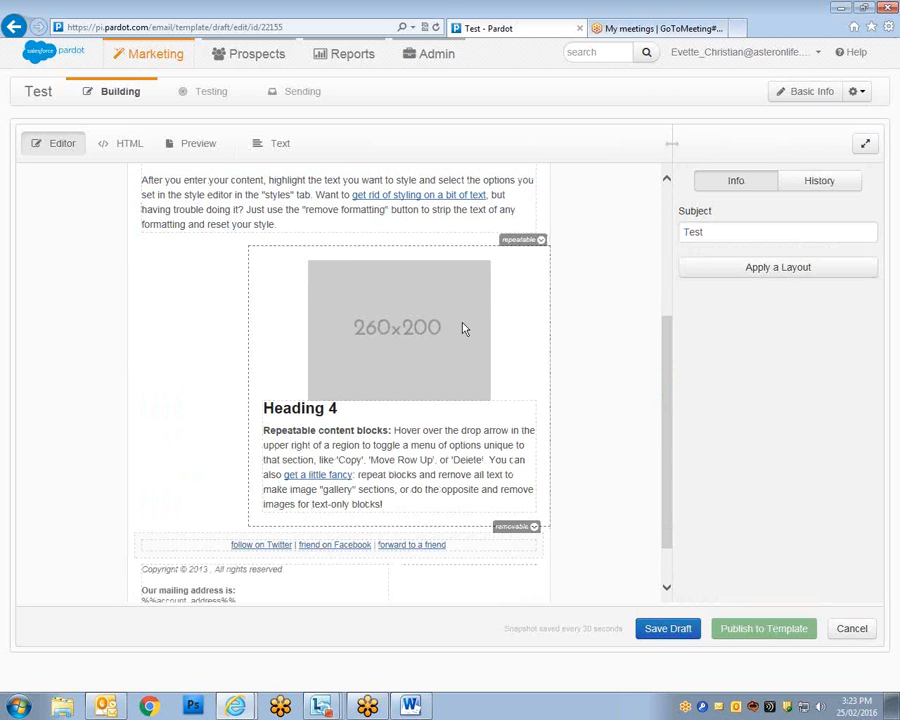
{"action": "mouse_move", "coordinate": [530, 244]}
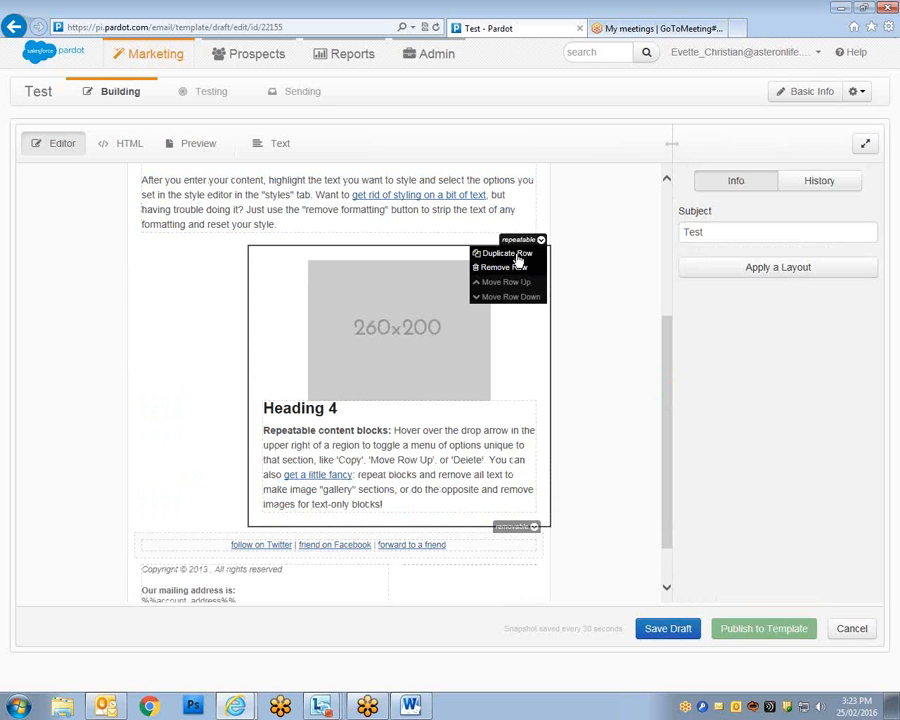
{"action": "left_click", "coordinate": [517, 256]}
{"action": "scroll", "coordinate": [470, 394], "scroll_direction": "down", "scroll_amount": 3}
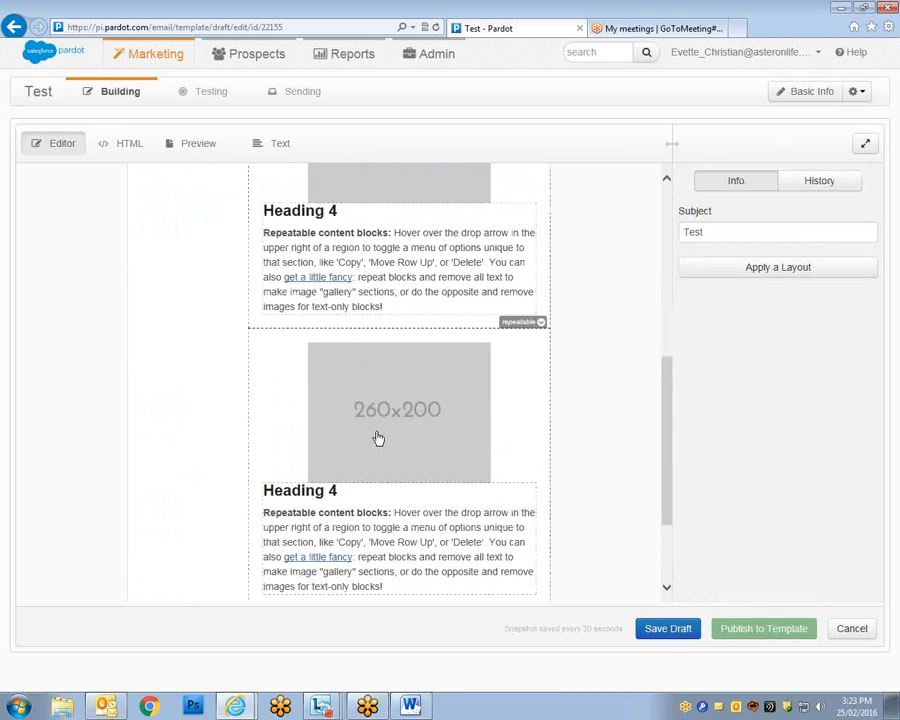
{"action": "scroll", "coordinate": [397, 431], "scroll_direction": "up", "scroll_amount": 3}
{"action": "mouse_move", "coordinate": [520, 248]}
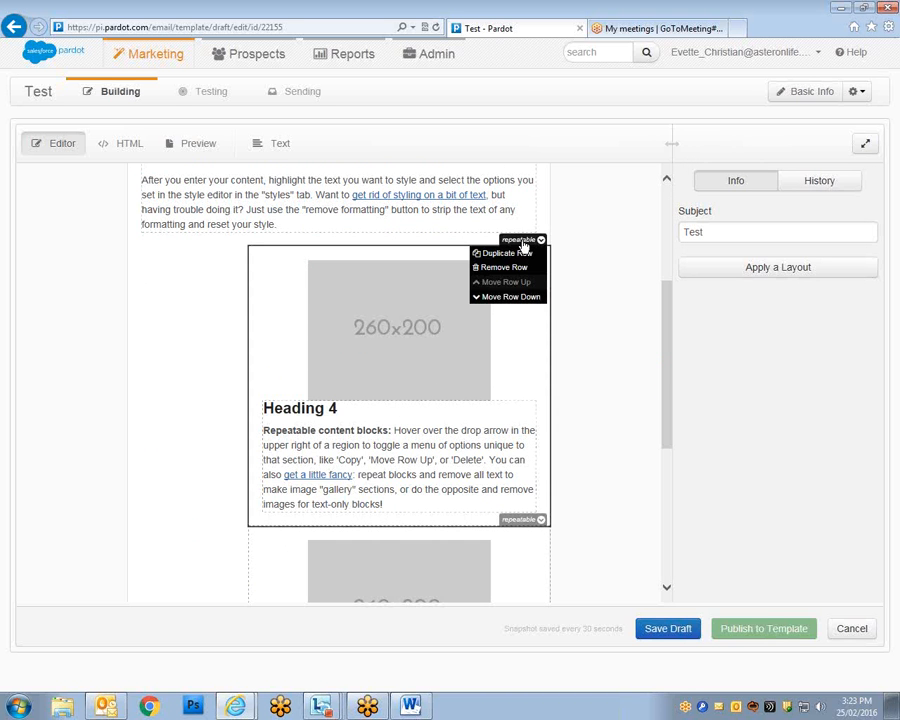
{"action": "left_click", "coordinate": [510, 298]}
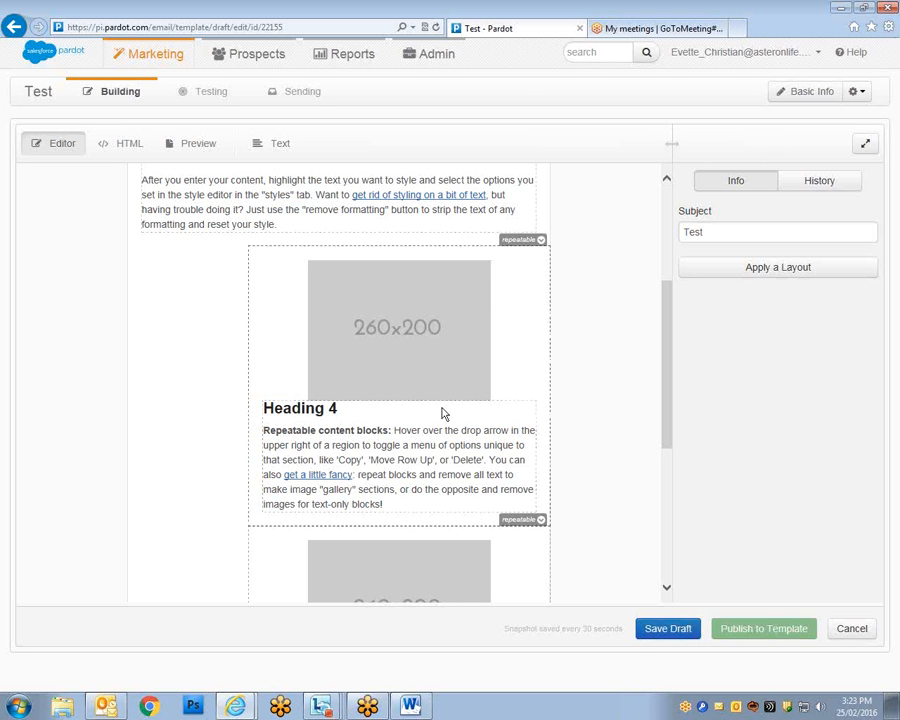
Delete the two remaining image-and-Heading 4 rows and select the header infographic.
{"action": "mouse_move", "coordinate": [538, 239]}
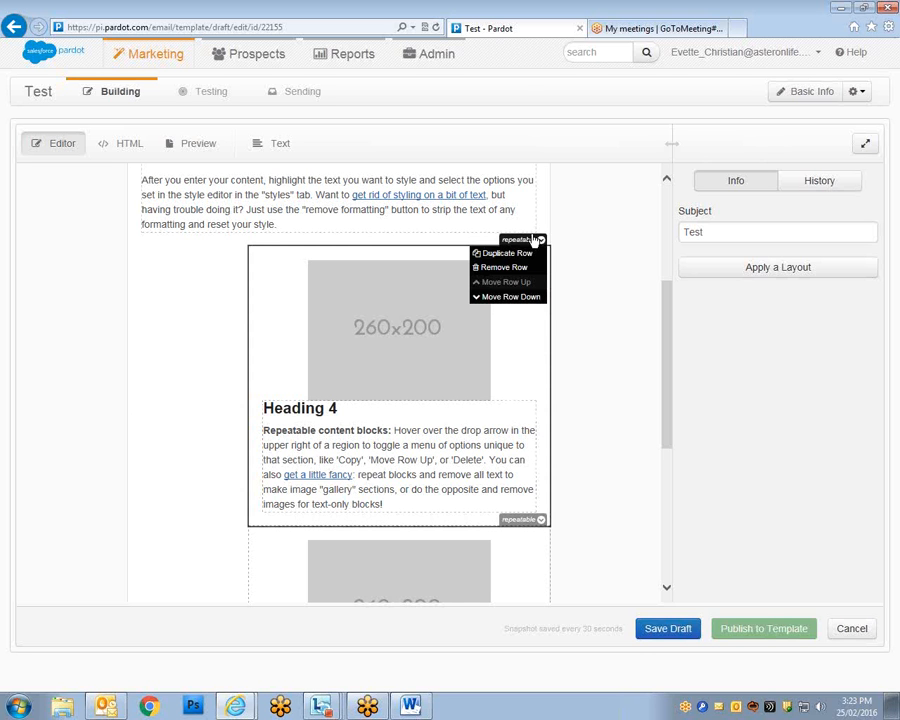
{"action": "left_click", "coordinate": [512, 268]}
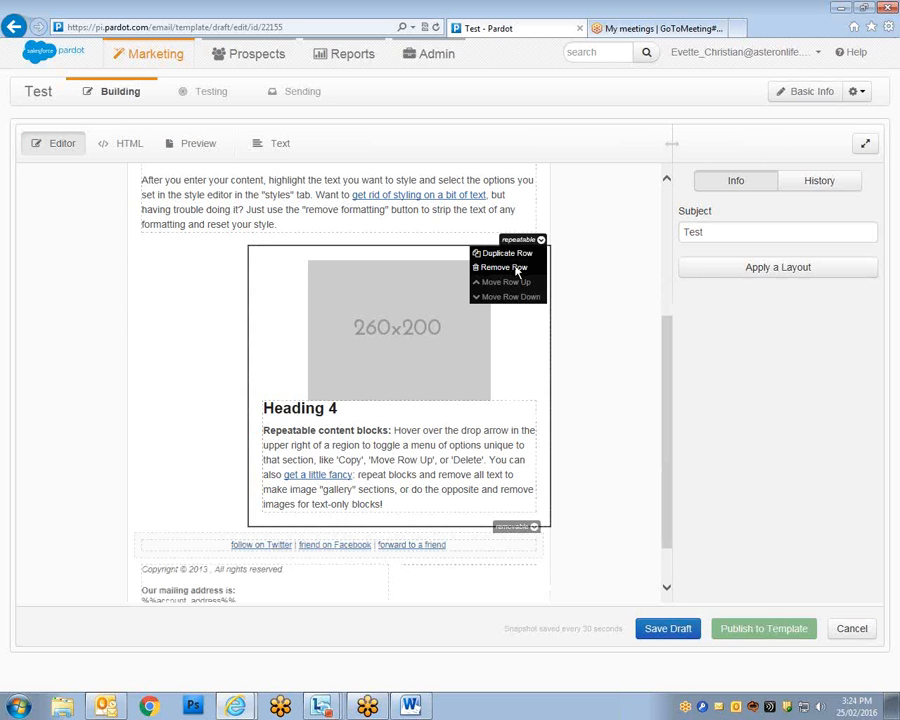
{"action": "left_click", "coordinate": [512, 268]}
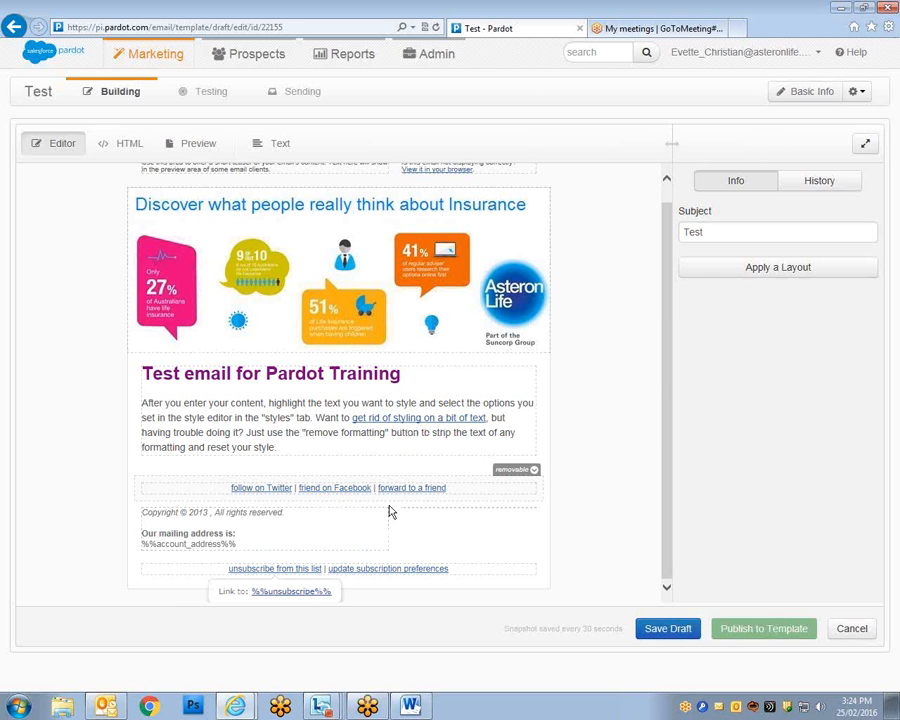
{"action": "left_click", "coordinate": [441, 350]}
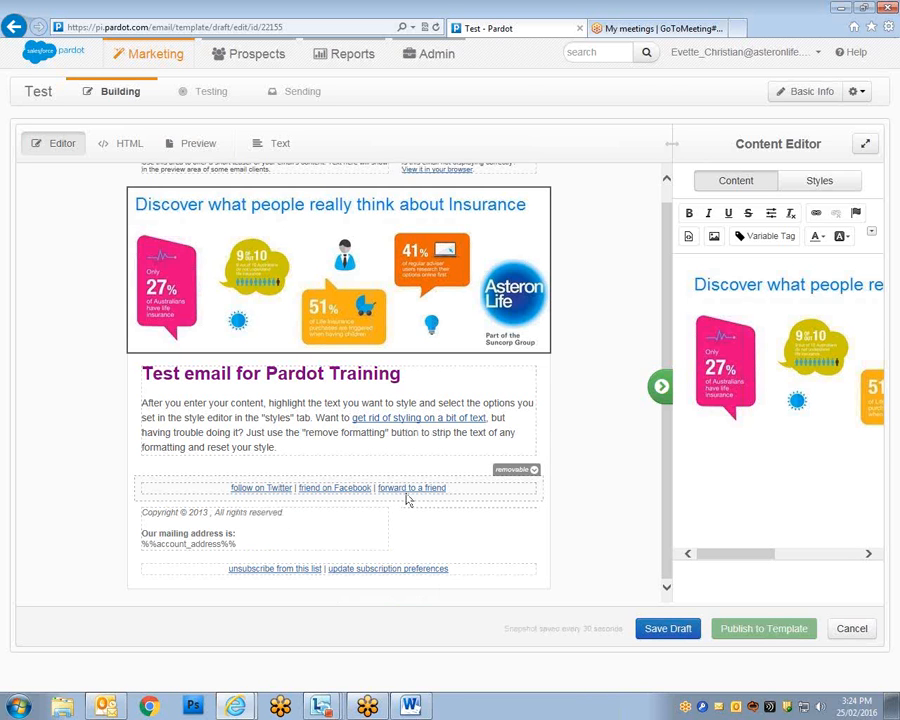
Remove the Twitter, Facebook and forward-to-a-friend links row with Remove Row.
{"action": "left_click", "coordinate": [525, 470]}
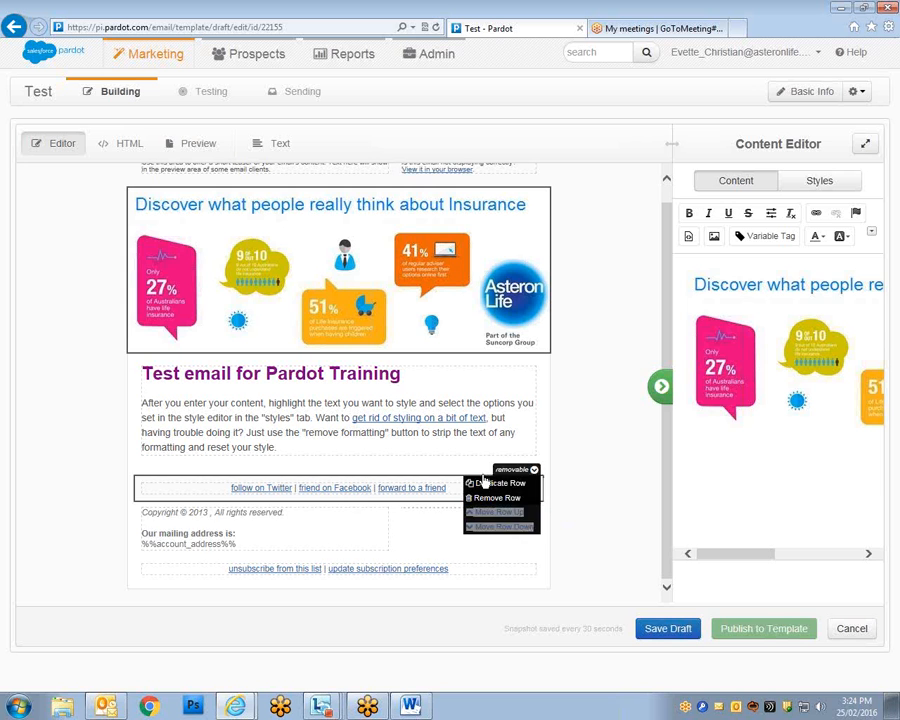
{"action": "left_click", "coordinate": [497, 498]}
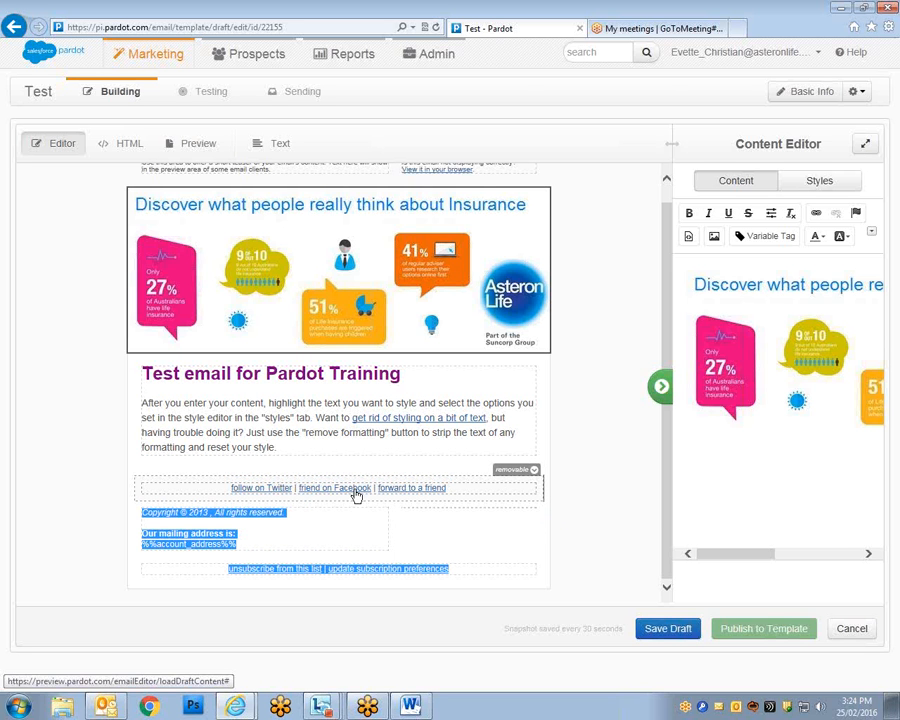
{"action": "left_click", "coordinate": [510, 472]}
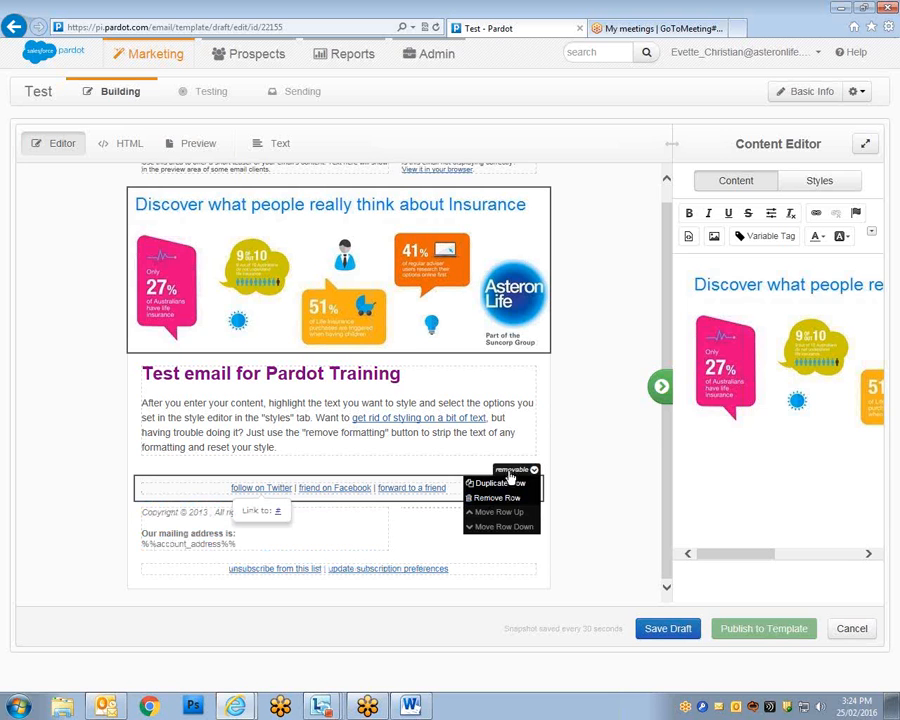
{"action": "left_click", "coordinate": [498, 498]}
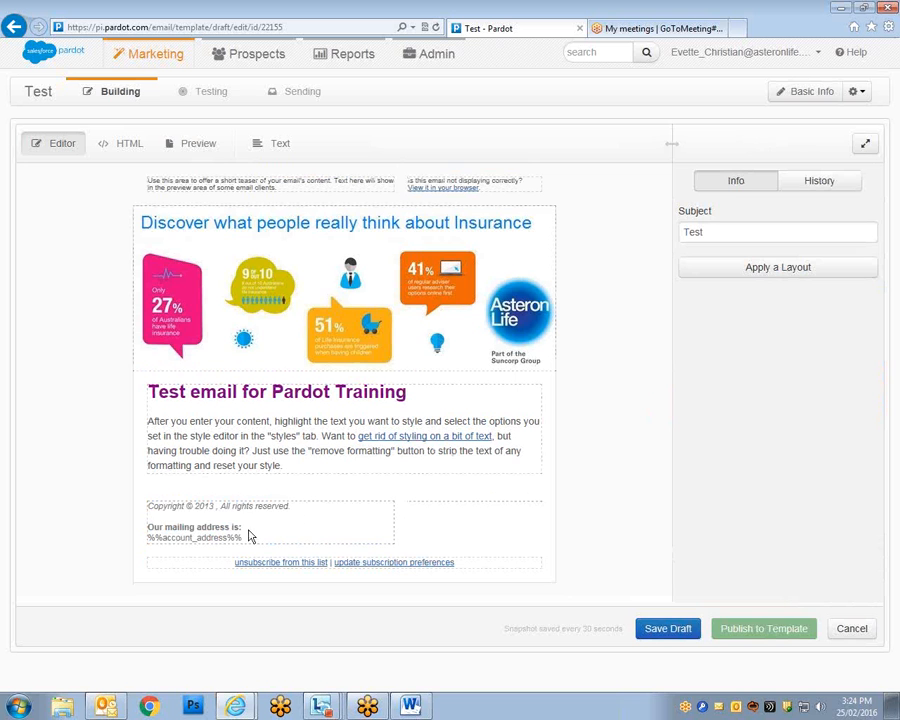
{"action": "left_click", "coordinate": [197, 533]}
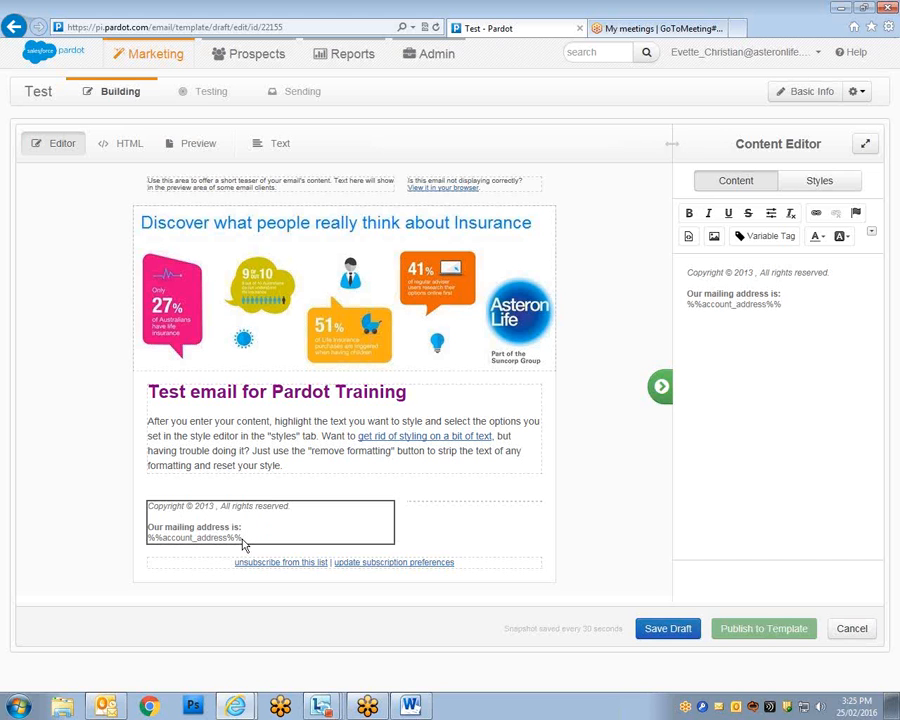
{"action": "left_click_drag", "start_coordinate": [787, 307], "coordinate": [687, 305]}
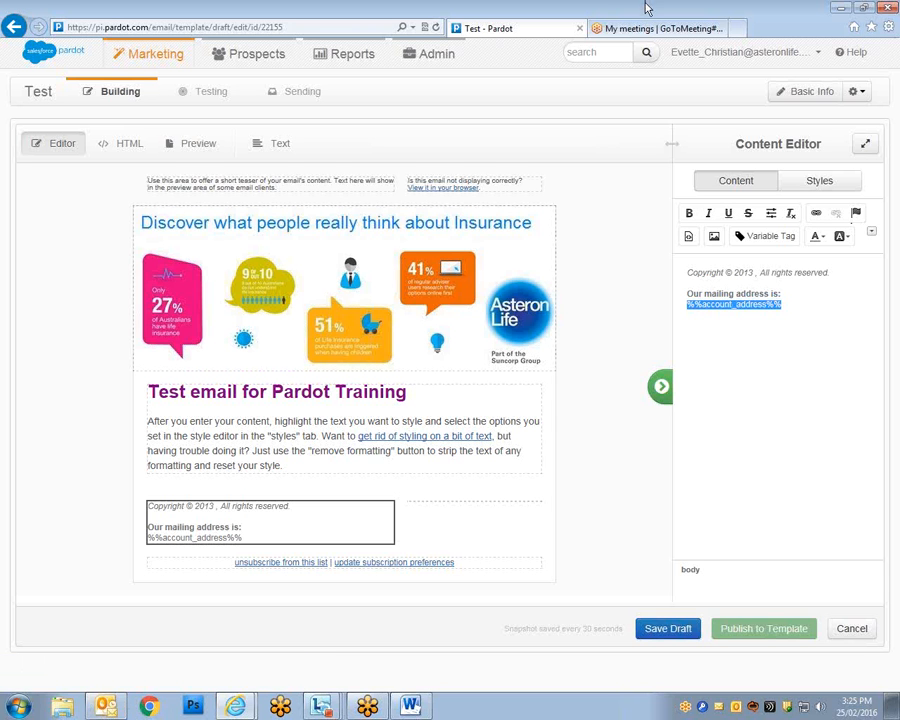
{"action": "left_click", "coordinate": [100, 712]}
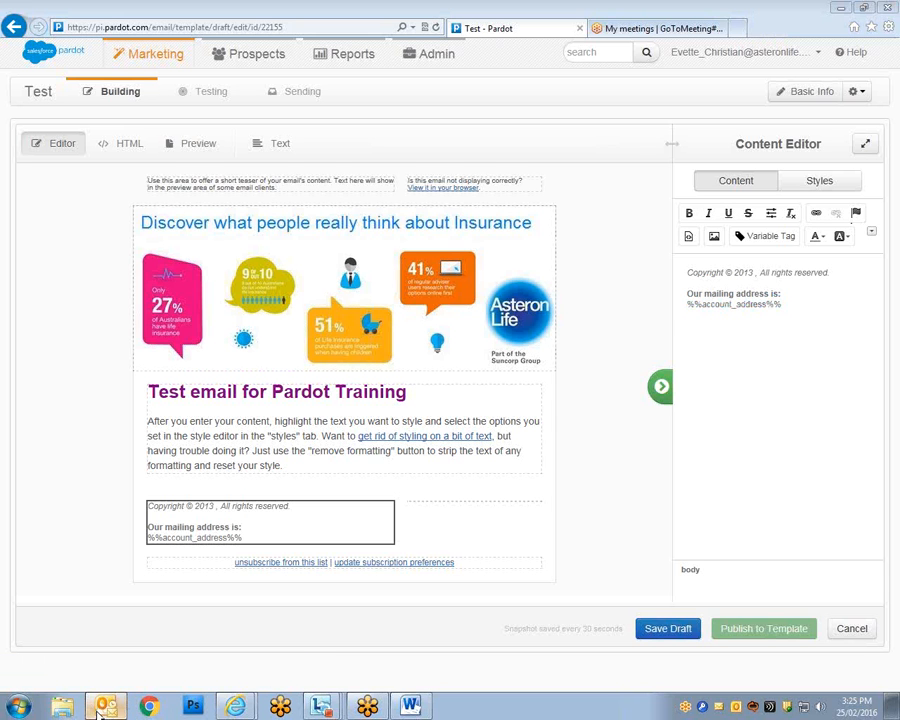
{"action": "left_click", "coordinate": [100, 711]}
{"action": "left_click", "coordinate": [92, 699]}
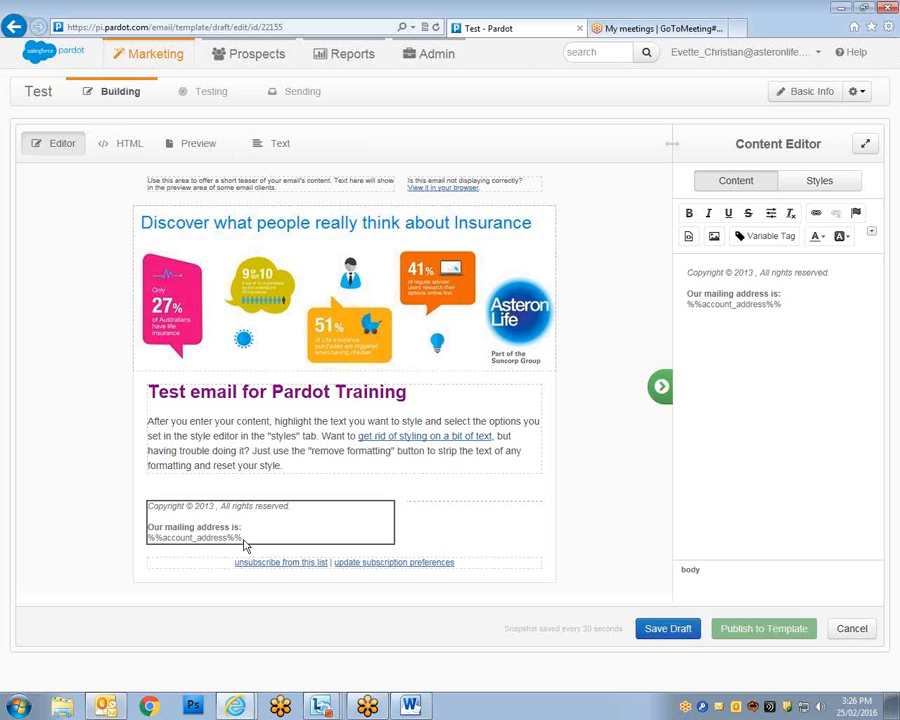
{"action": "double_click", "coordinate": [756, 305]}
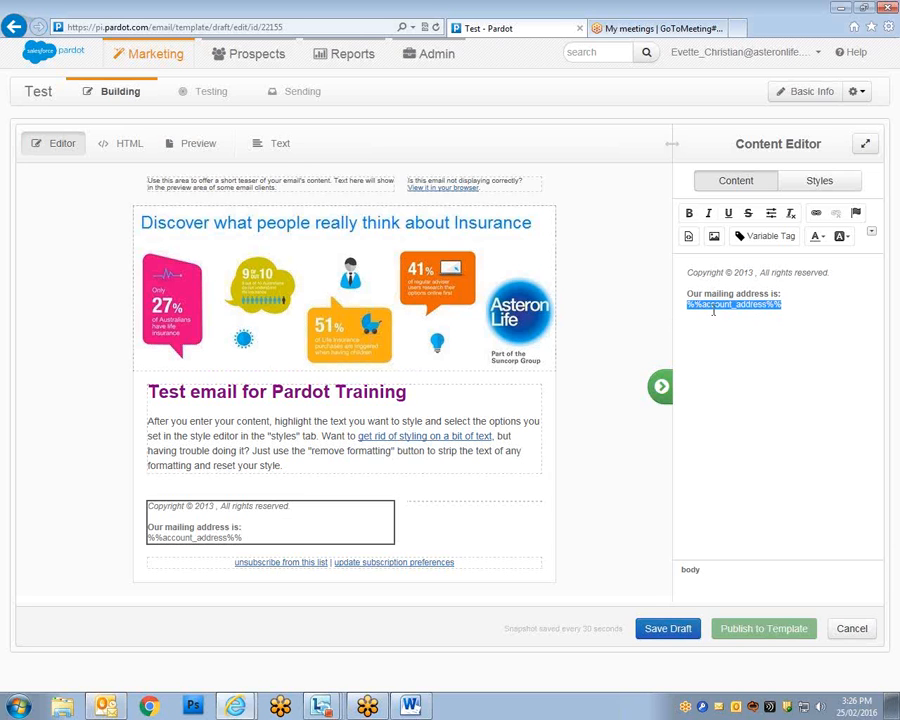
In Word, copy the '%%first_name%%,' merge tag line, then minimize Word.
{"action": "left_click", "coordinate": [411, 707]}
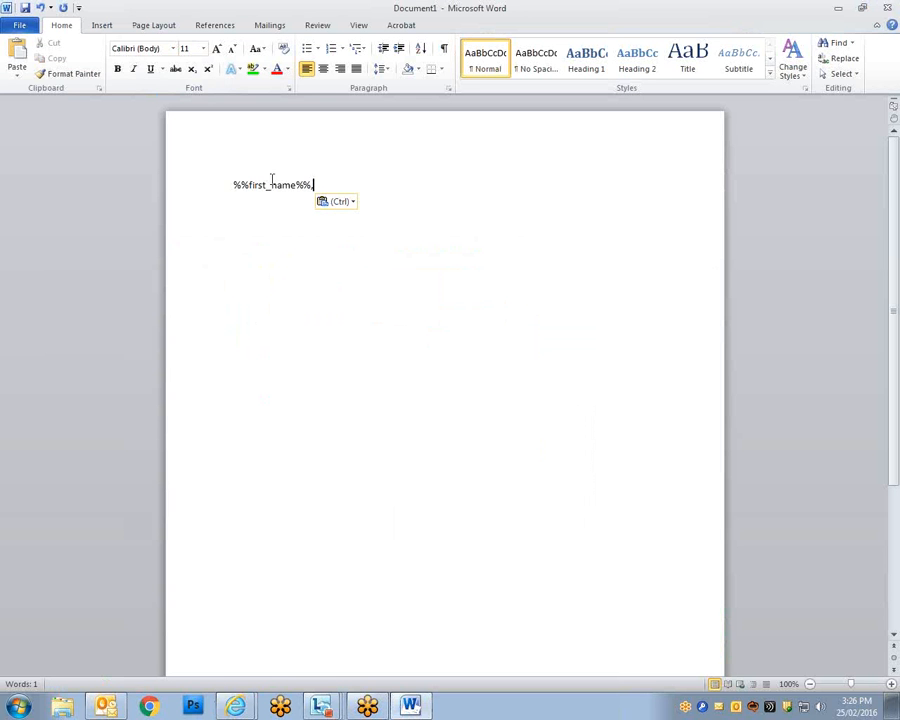
{"action": "left_click_drag", "start_coordinate": [330, 186], "coordinate": [268, 188]}
{"action": "left_click", "coordinate": [304, 185]}
{"action": "left_click_drag", "start_coordinate": [322, 184], "coordinate": [229, 183]}
{"action": "right_click", "coordinate": [249, 195]}
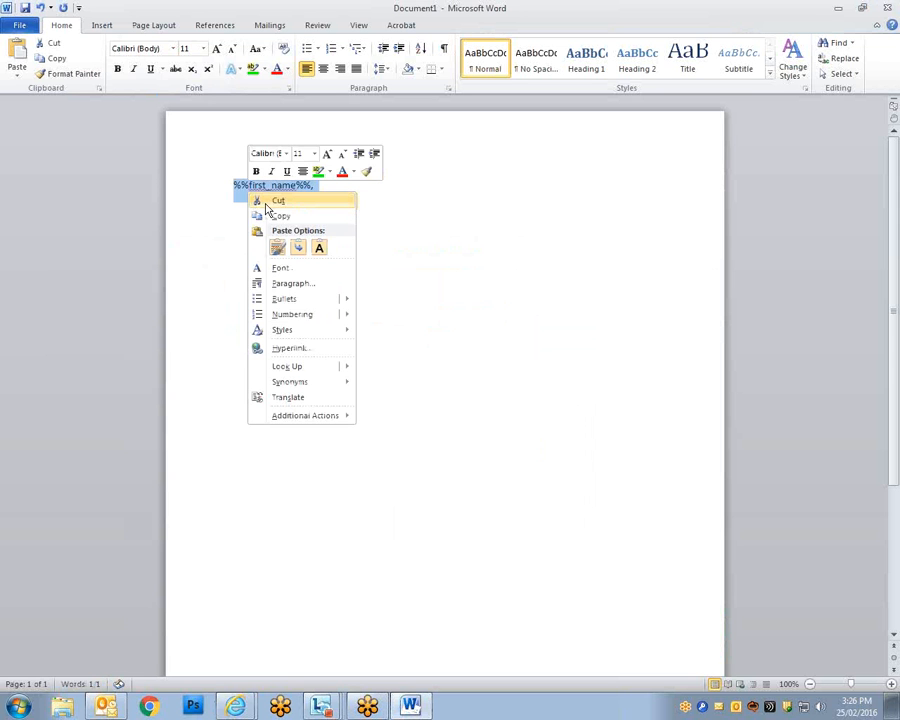
{"action": "left_click", "coordinate": [272, 214]}
{"action": "left_click", "coordinate": [840, 12]}
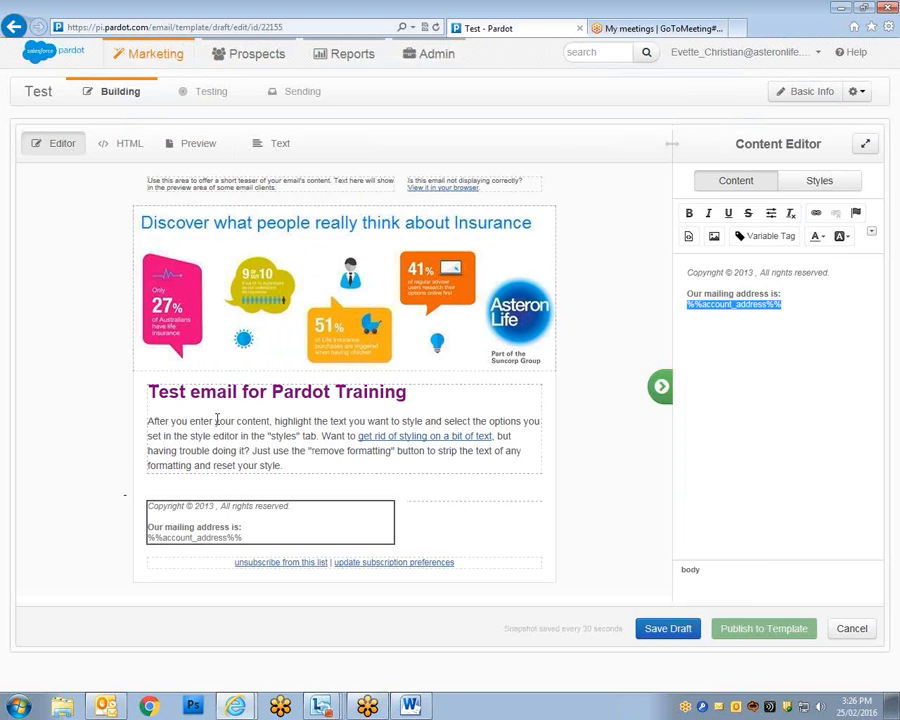
Paste the copied %%first_name%%, merge tag onto a new line above the body paragraph.
{"action": "left_click", "coordinate": [216, 420]}
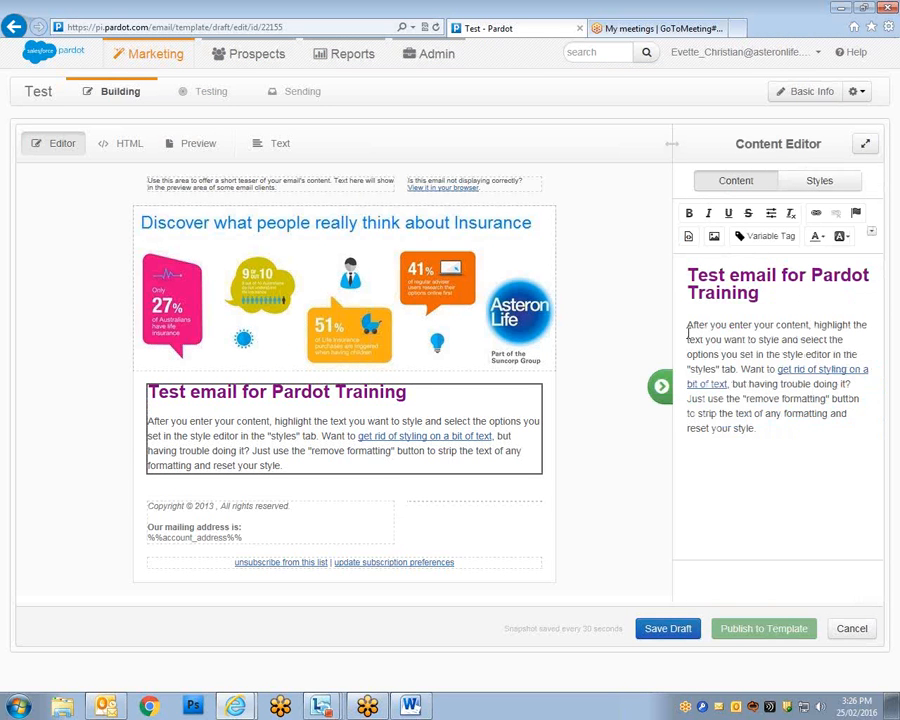
{"action": "left_click", "coordinate": [688, 330]}
{"action": "key", "text": "Return"}
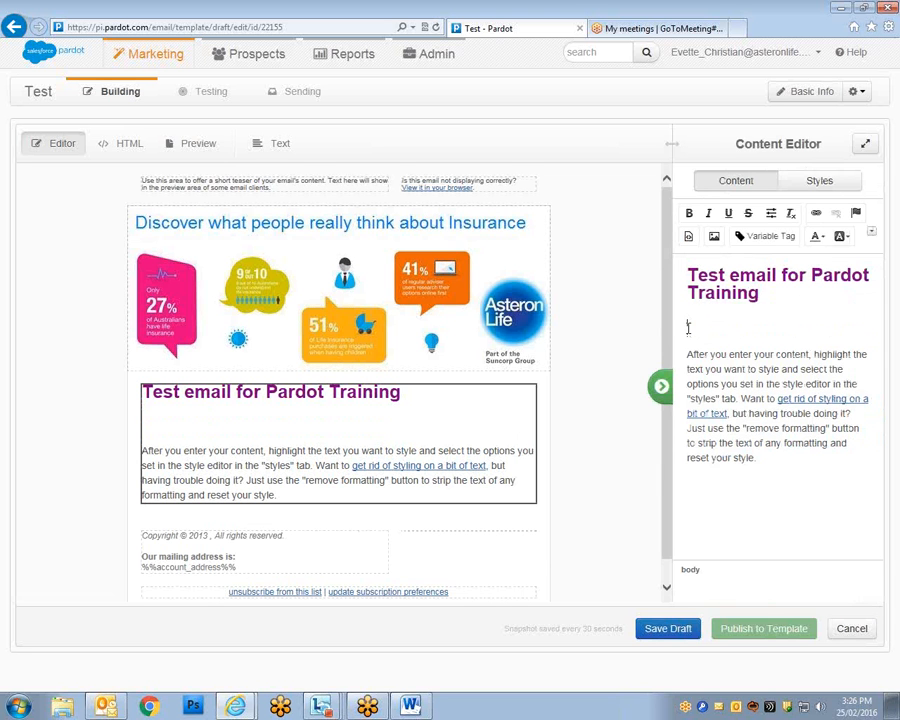
{"action": "right_click", "coordinate": [688, 328]}
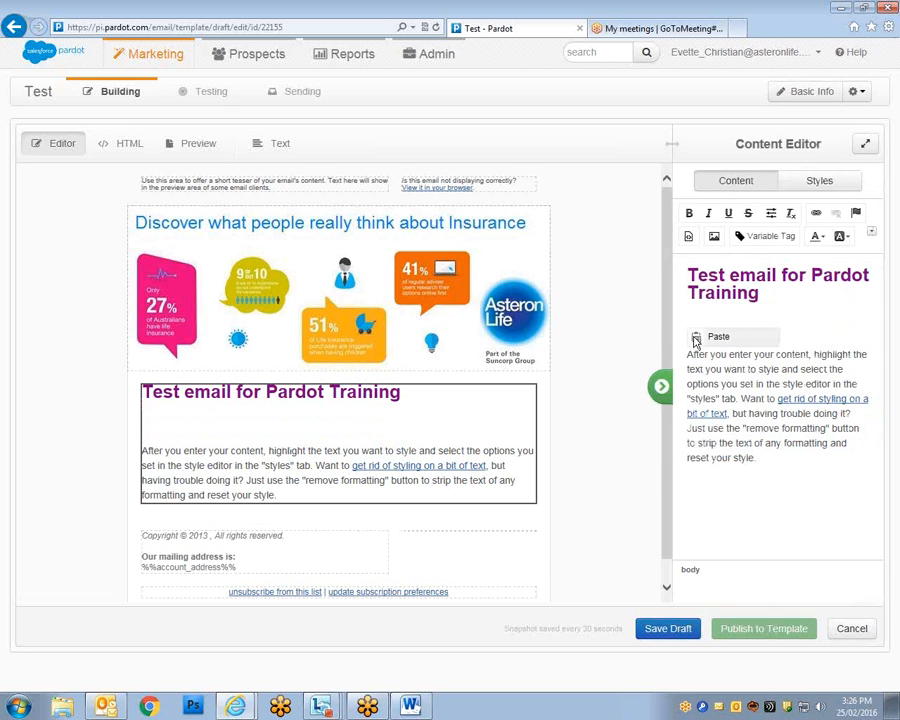
{"action": "left_click", "coordinate": [700, 336]}
{"action": "left_click", "coordinate": [483, 388]}
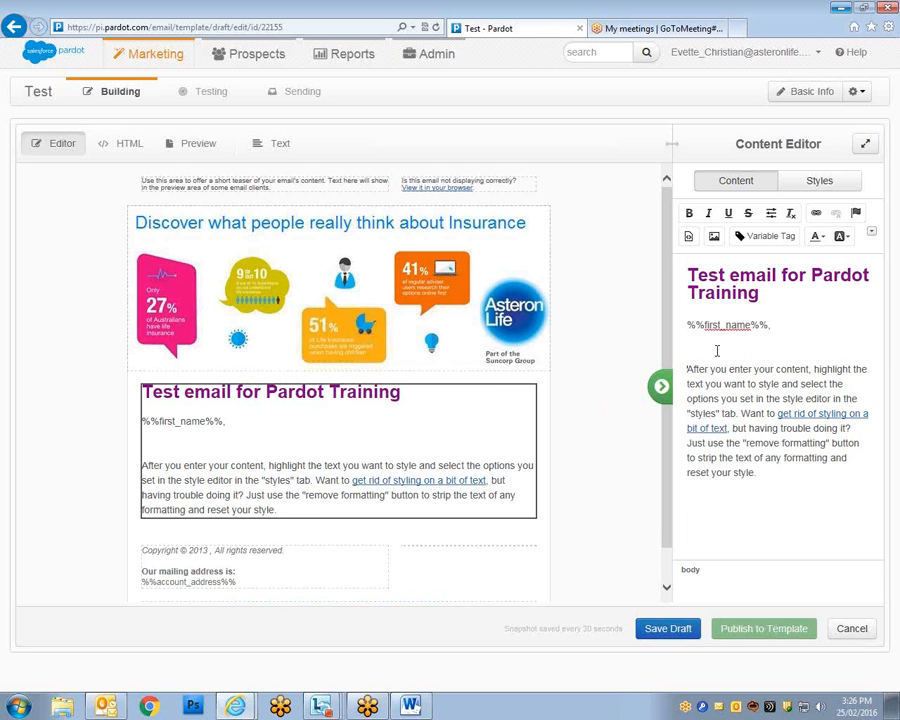
{"action": "key", "text": "BackSpace"}
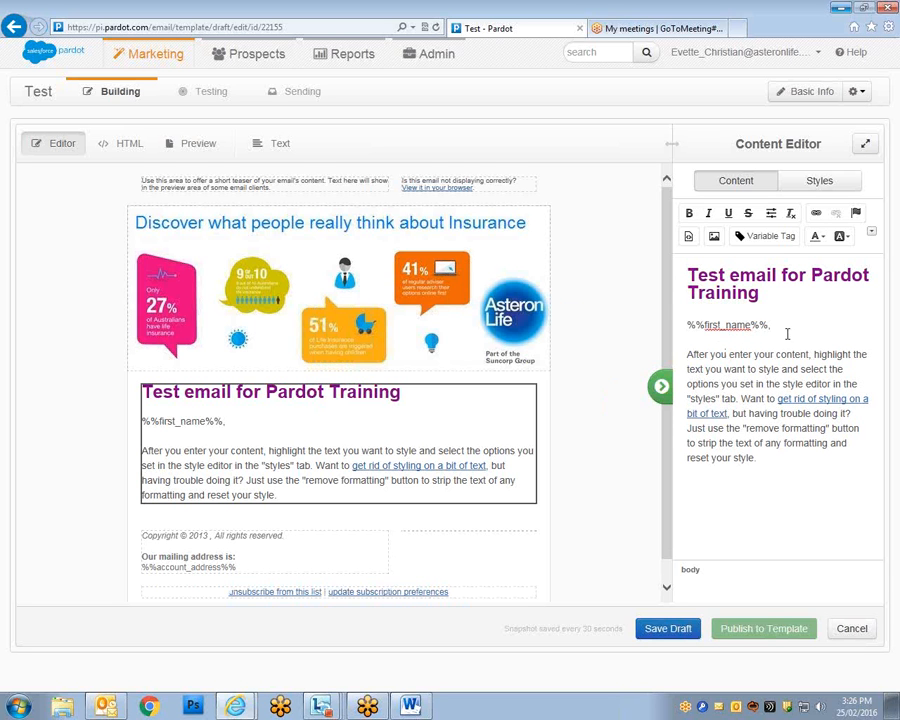
Type 'Dear' before the merge tag to complete the greeting.
{"action": "left_click", "coordinate": [682, 324]}
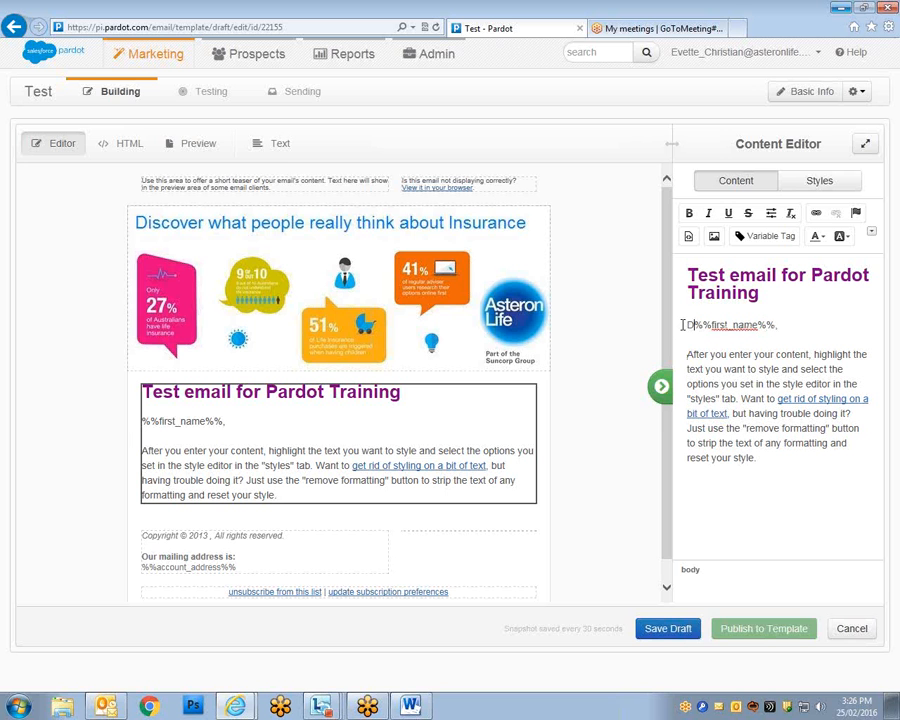
{"action": "type", "text": "Dear"}
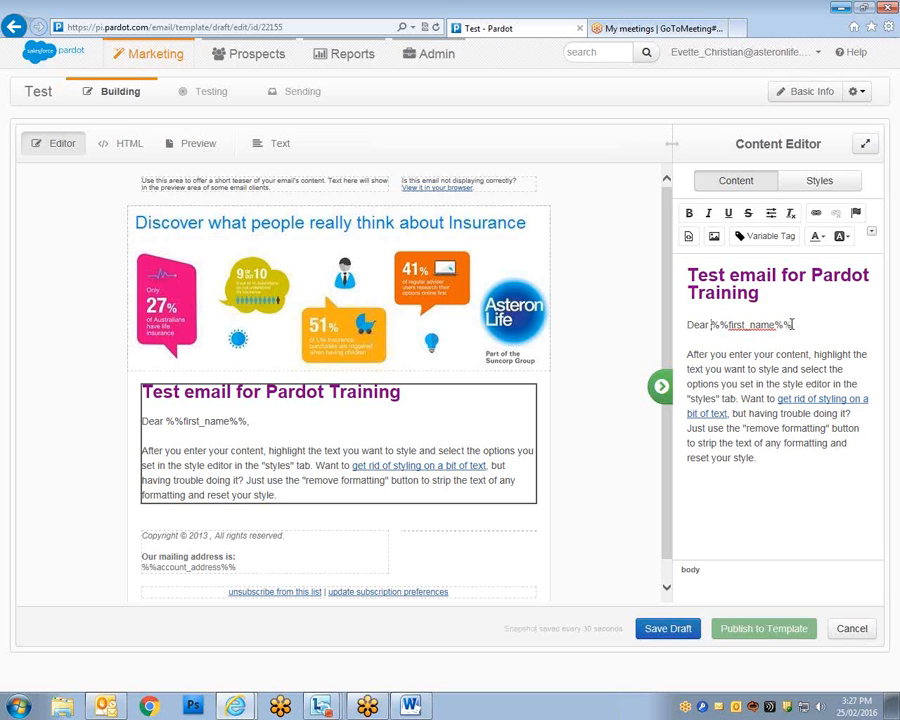
{"action": "left_click_drag", "start_coordinate": [791, 325], "coordinate": [722, 332]}
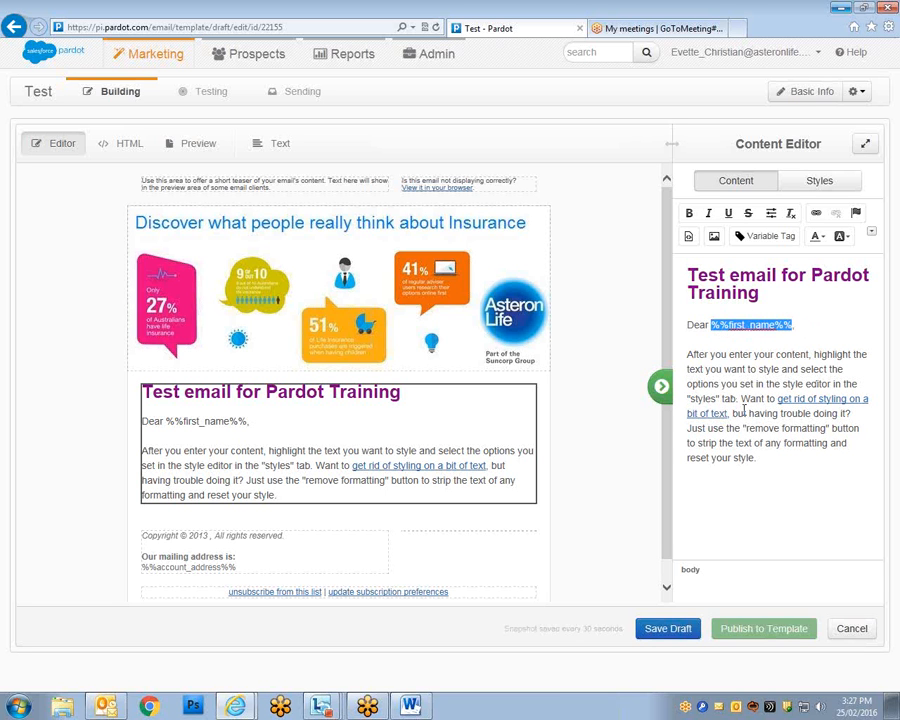
{"action": "left_click", "coordinate": [752, 354]}
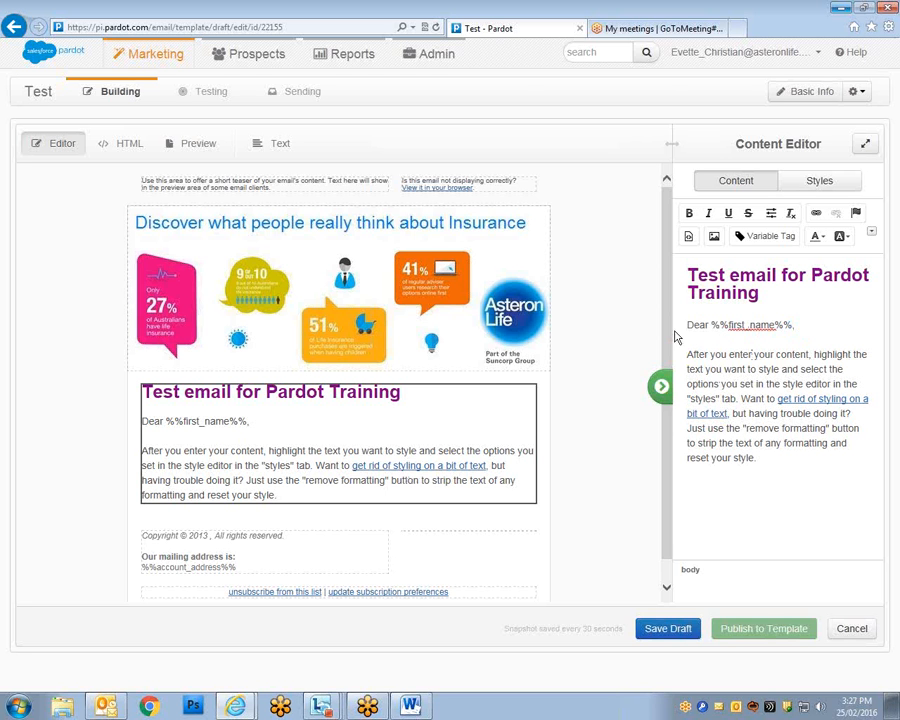
{"action": "left_click_drag", "start_coordinate": [667, 335], "coordinate": [665, 362]}
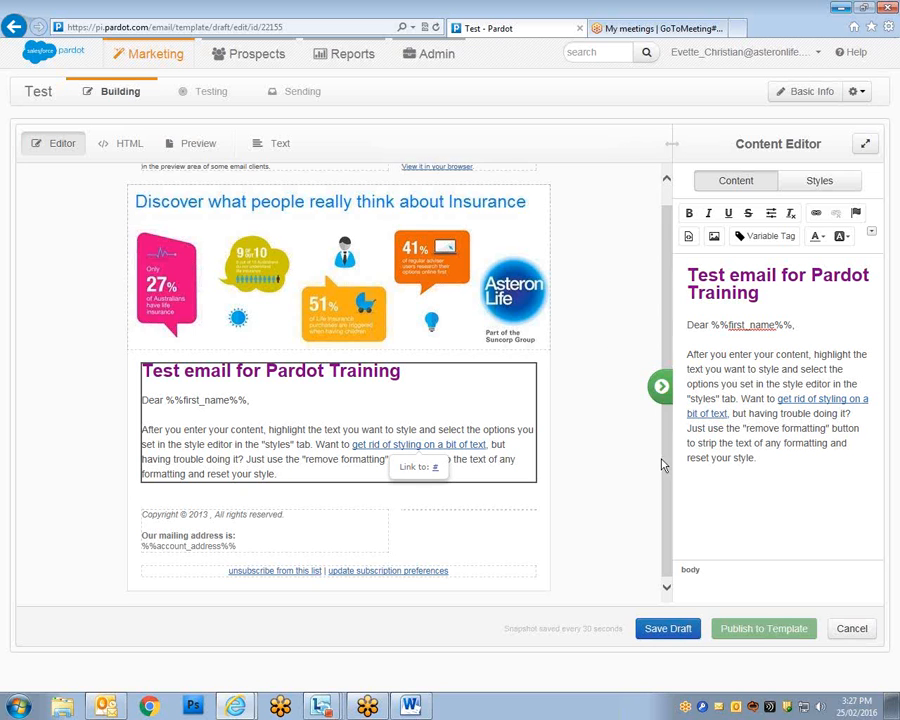
{"action": "left_click_drag", "start_coordinate": [663, 460], "coordinate": [663, 443]}
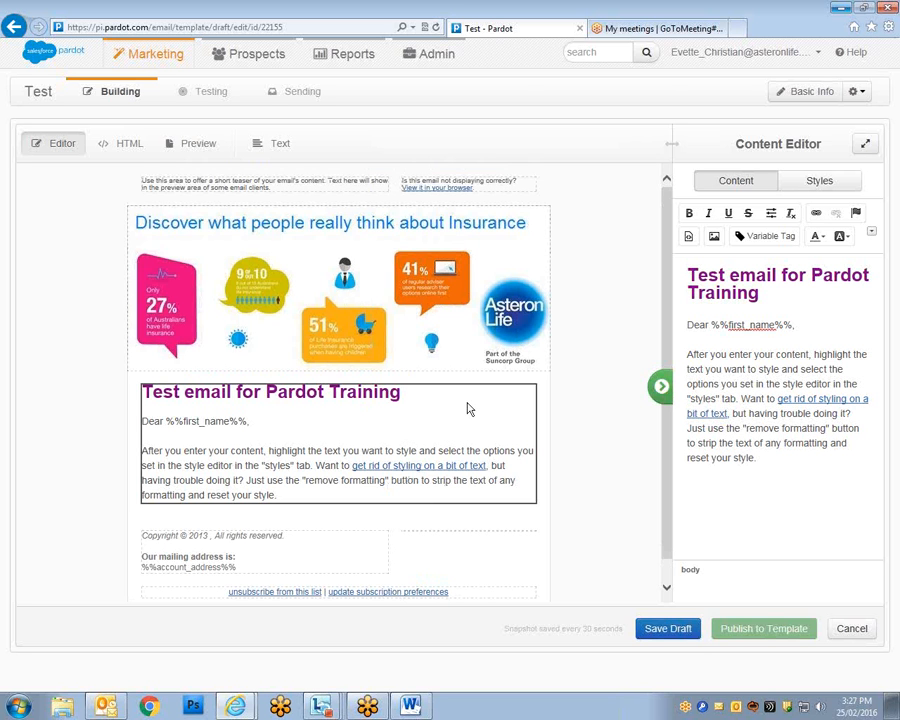
Check the header image and body paragraph, then switch to the HTML source view.
{"action": "left_click", "coordinate": [440, 313]}
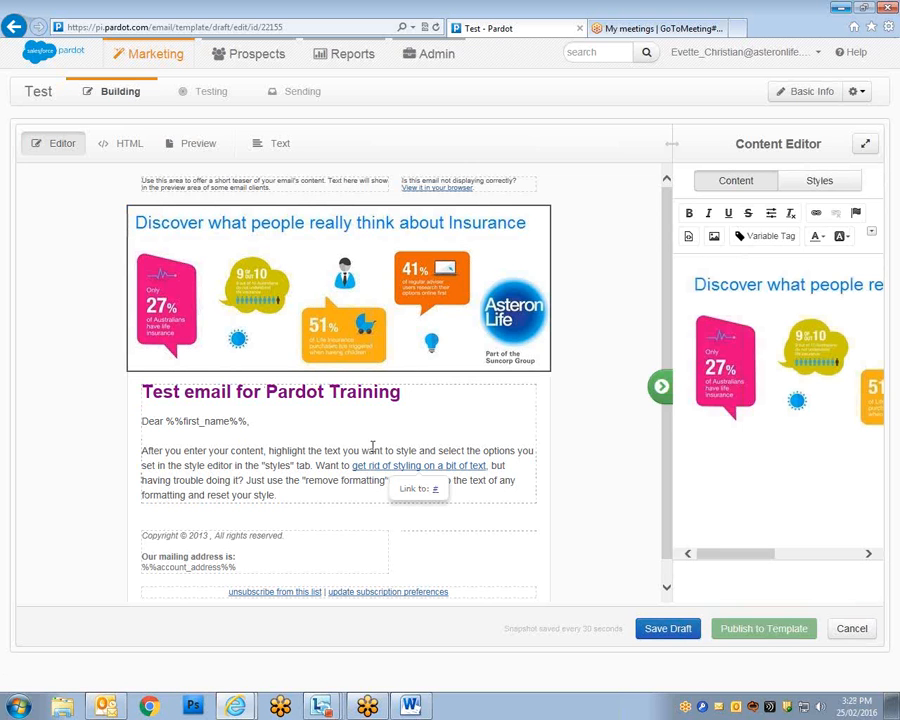
{"action": "scroll", "coordinate": [666, 424], "scroll_direction": "down", "scroll_amount": 1}
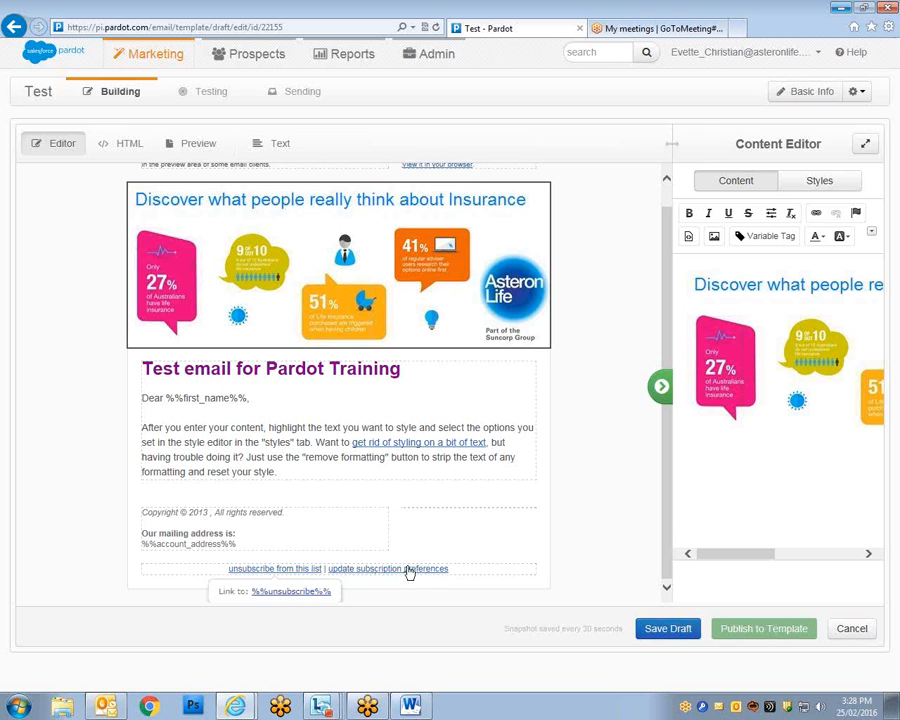
{"action": "left_click_drag", "start_coordinate": [662, 476], "coordinate": [661, 384]}
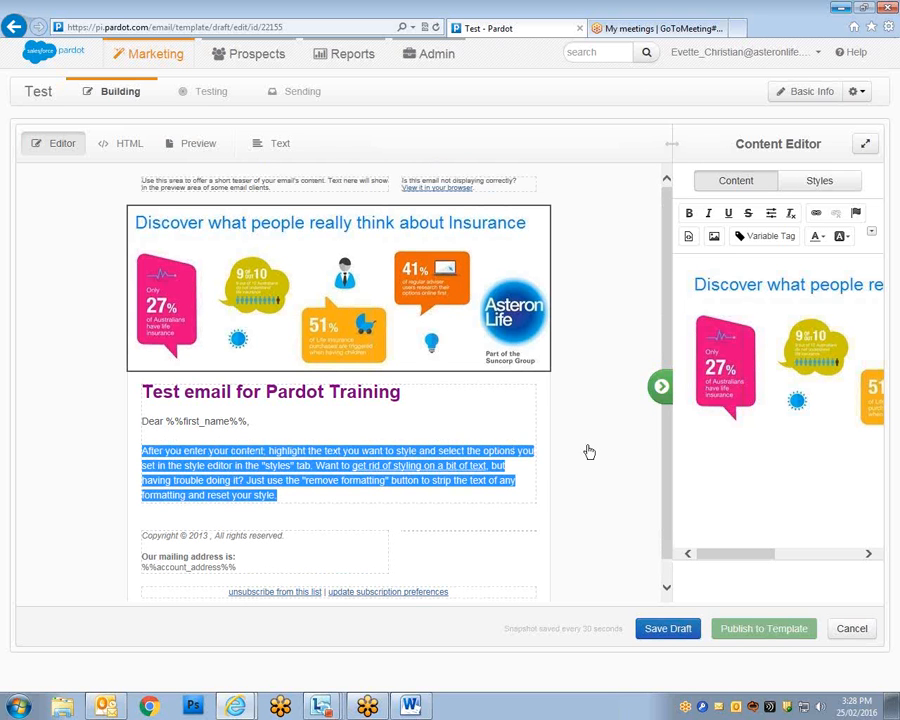
{"action": "left_click", "coordinate": [603, 262]}
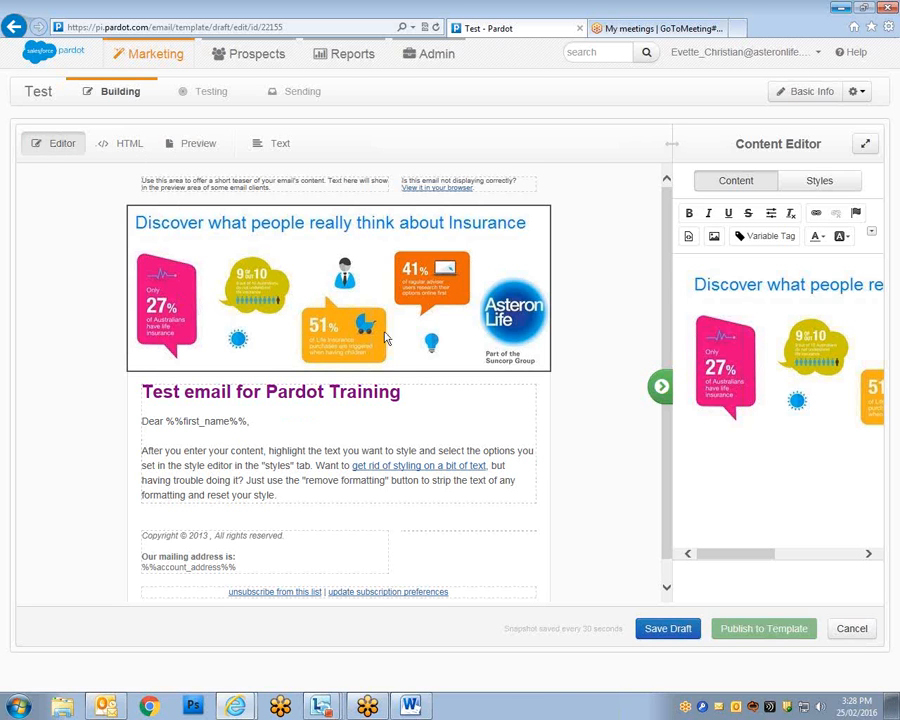
{"action": "left_click", "coordinate": [89, 164]}
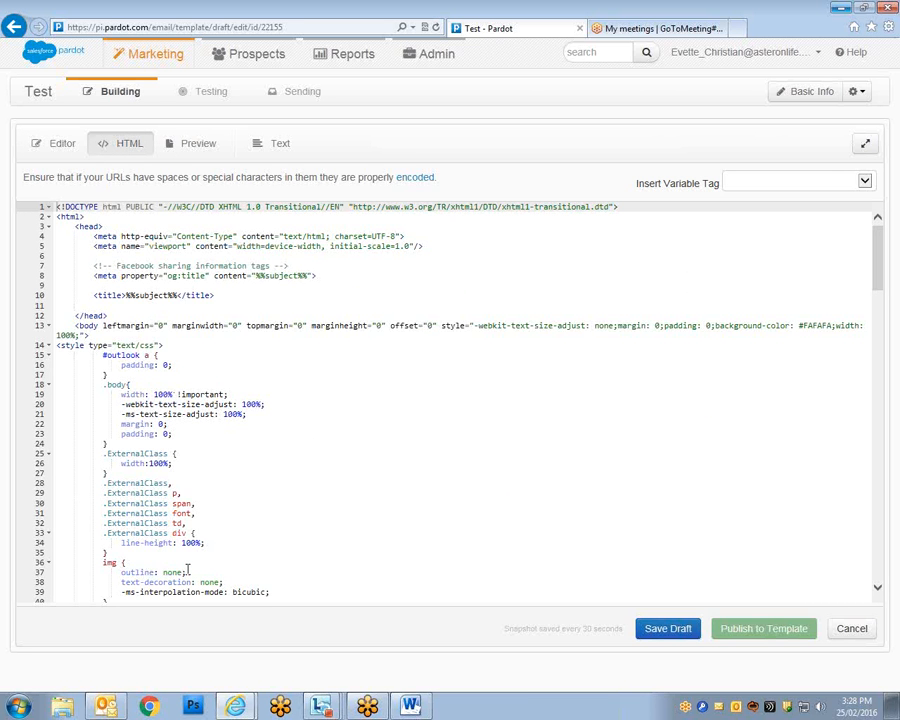
Compare the Editor, HTML and rendered preview views, finishing on the plain-text version.
{"action": "key", "text": "ctrl+f"}
{"action": "left_click_drag", "start_coordinate": [876, 280], "coordinate": [370, 158]}
{"action": "left_click", "coordinate": [55, 148]}
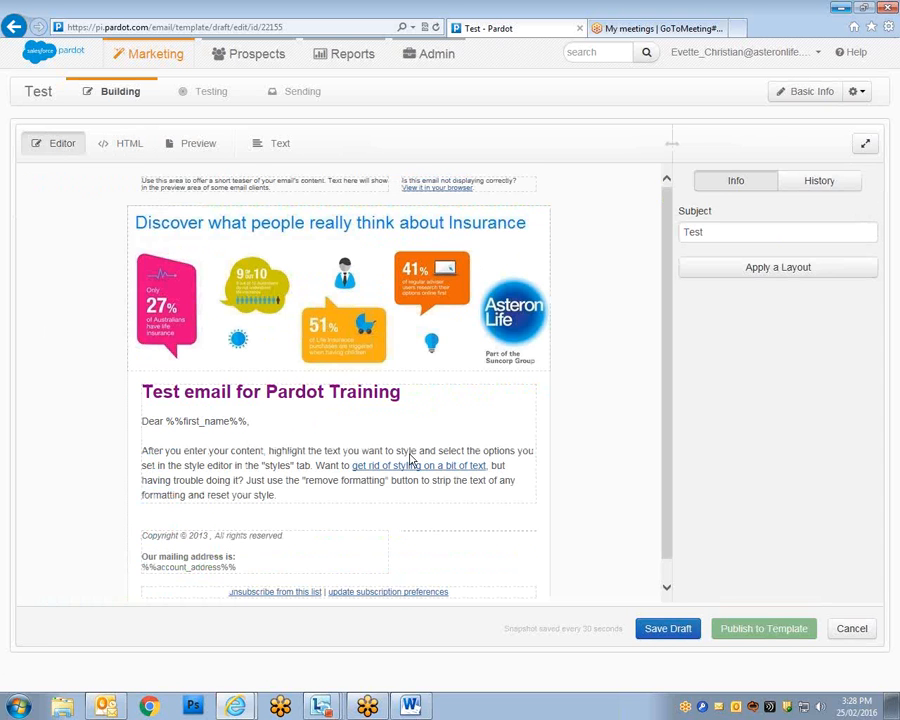
{"action": "left_click", "coordinate": [134, 145]}
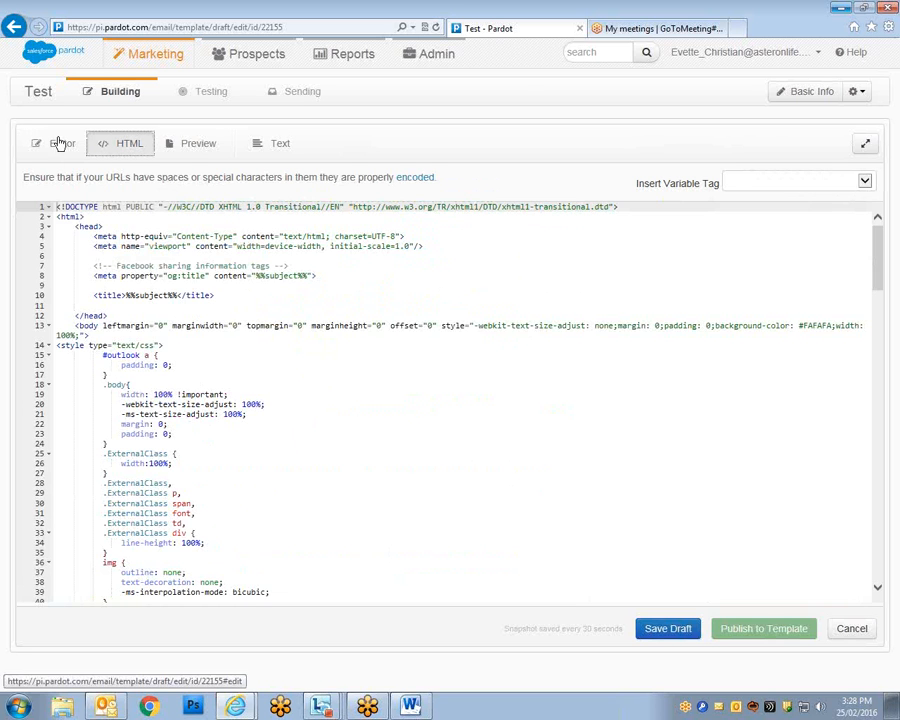
{"action": "left_click", "coordinate": [199, 145]}
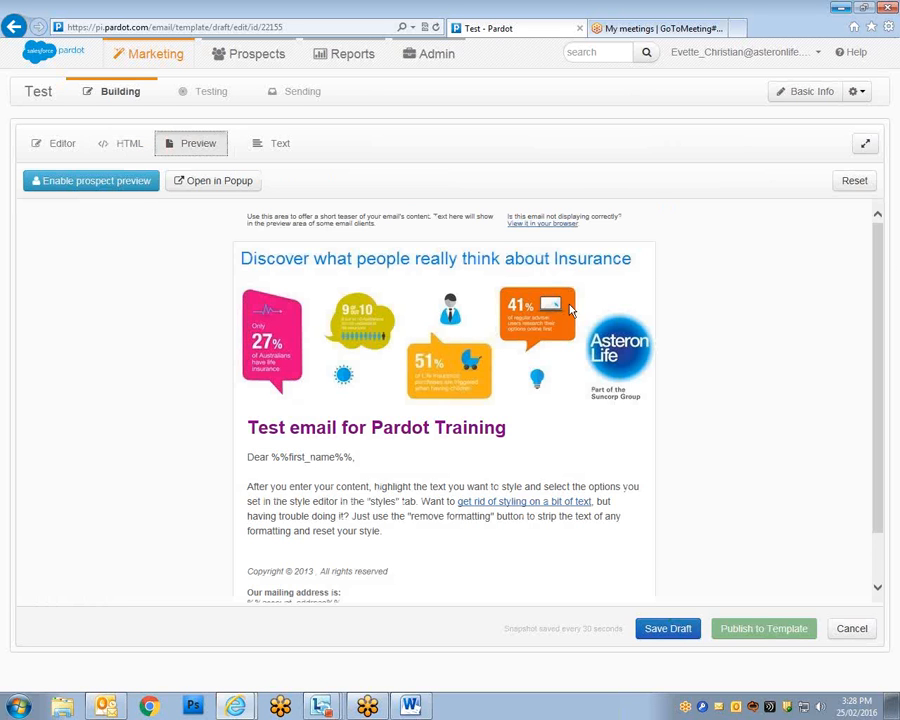
{"action": "left_click_drag", "start_coordinate": [878, 273], "coordinate": [855, 281]}
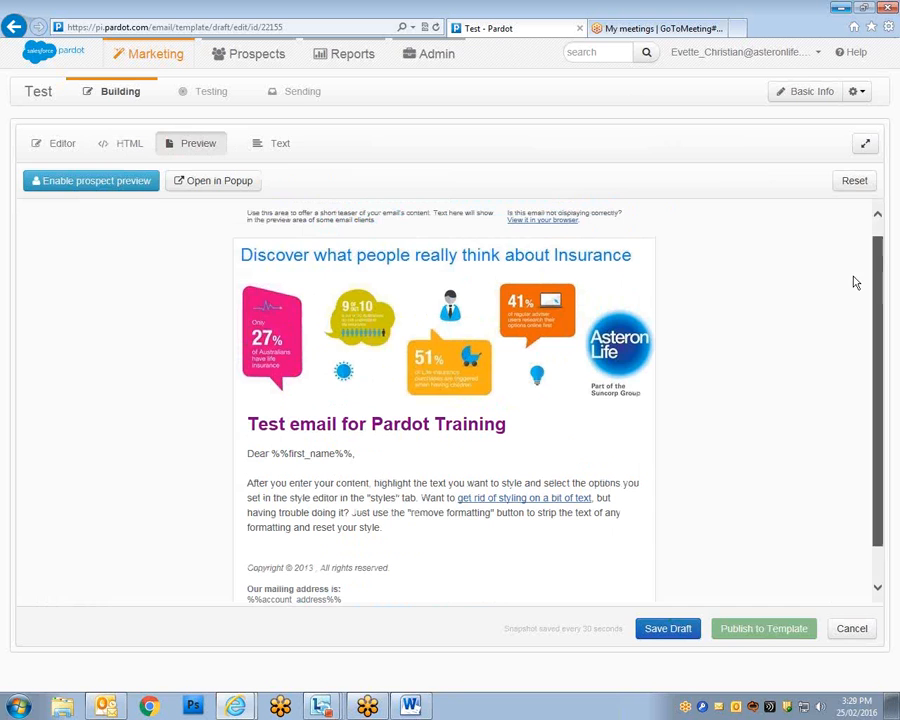
{"action": "left_click", "coordinate": [280, 145]}
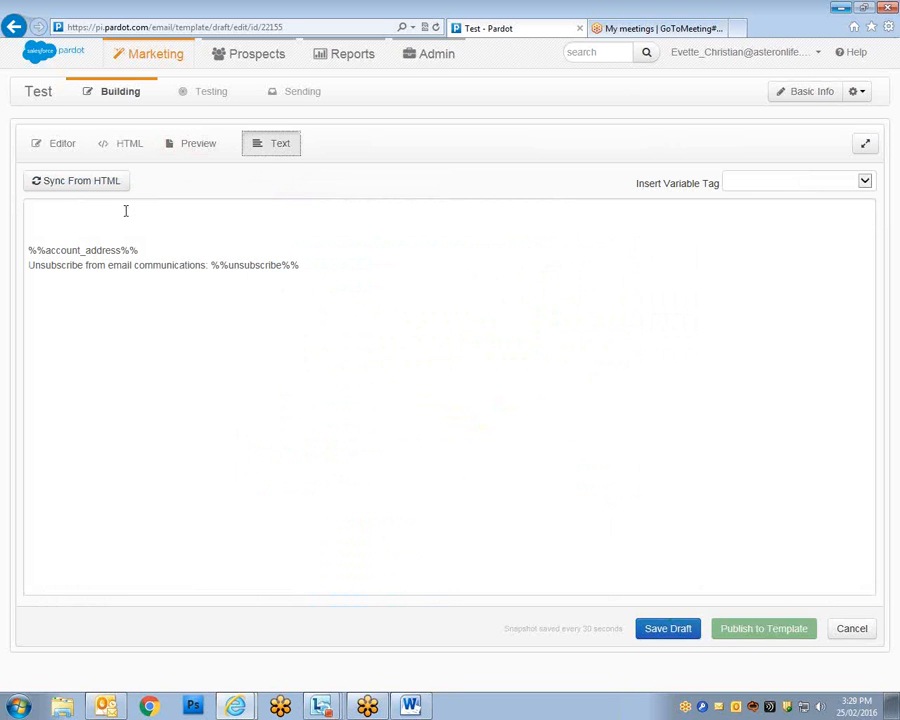
{"action": "left_click", "coordinate": [199, 153]}
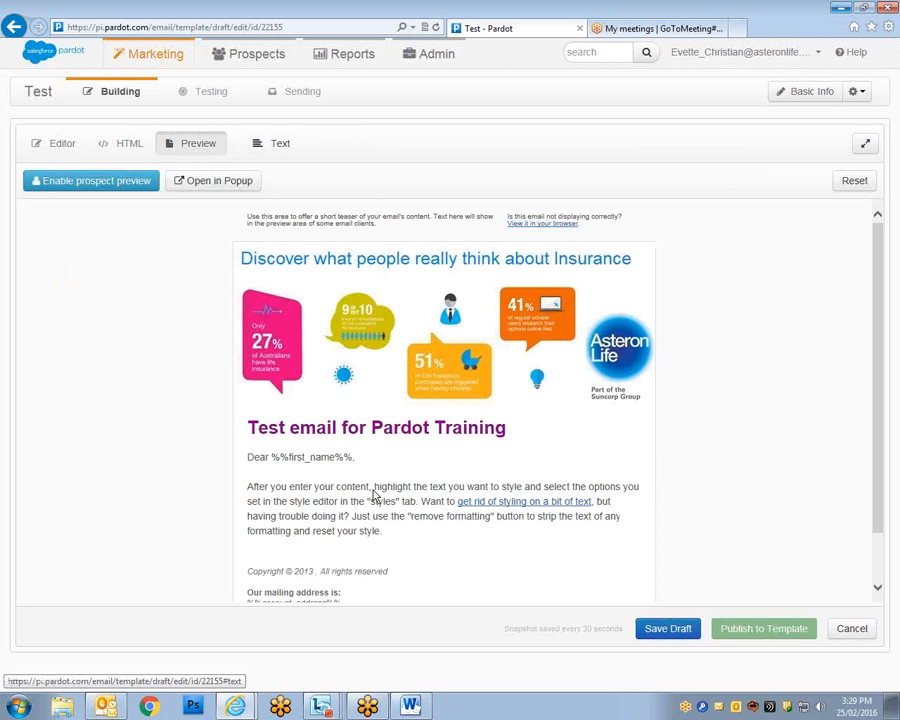
{"action": "left_click", "coordinate": [262, 144]}
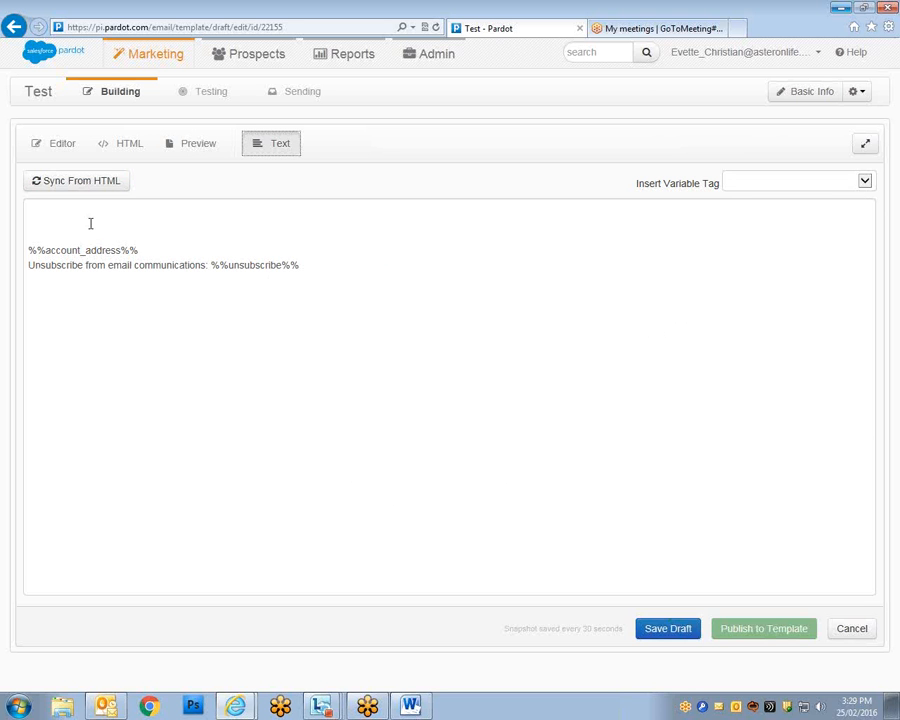
Sync the plain text from HTML, review the greeting and paragraph, then return to the editor.
{"action": "left_click", "coordinate": [47, 184]}
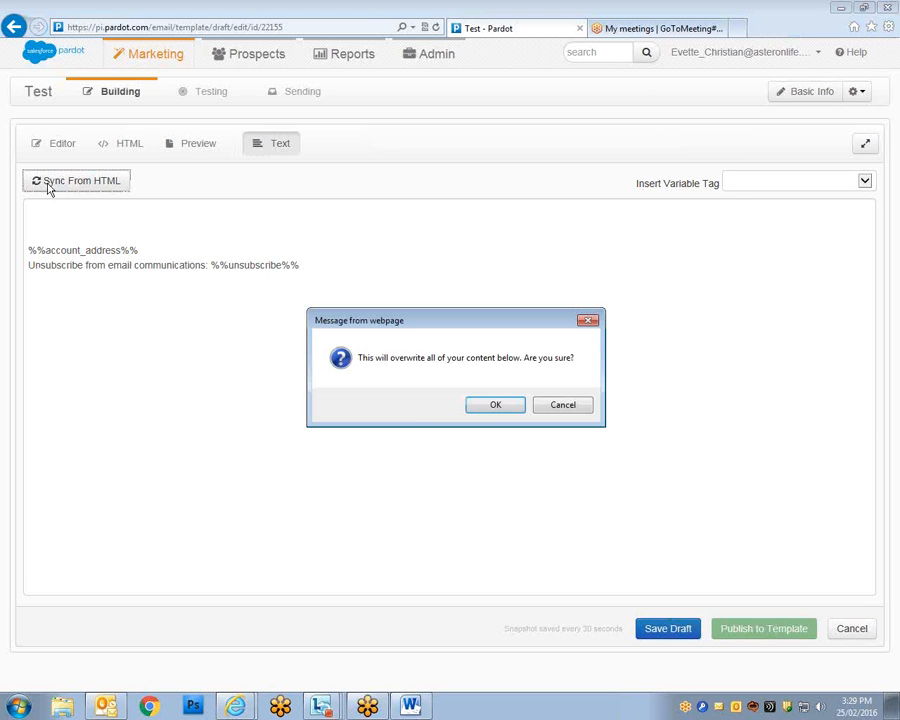
{"action": "left_click", "coordinate": [492, 406]}
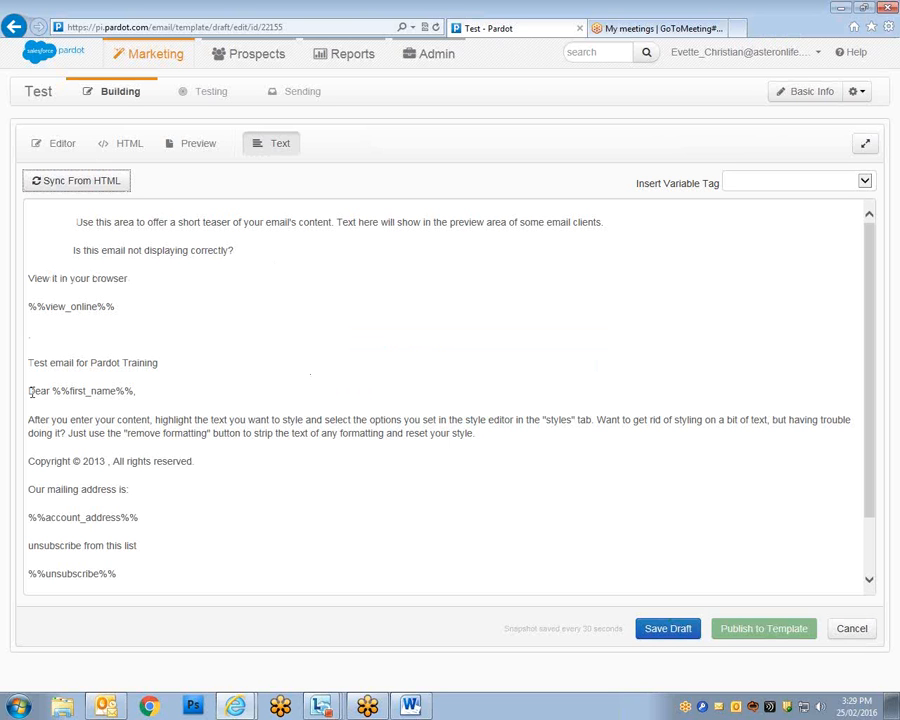
{"action": "left_click_drag", "start_coordinate": [29, 391], "coordinate": [124, 391]}
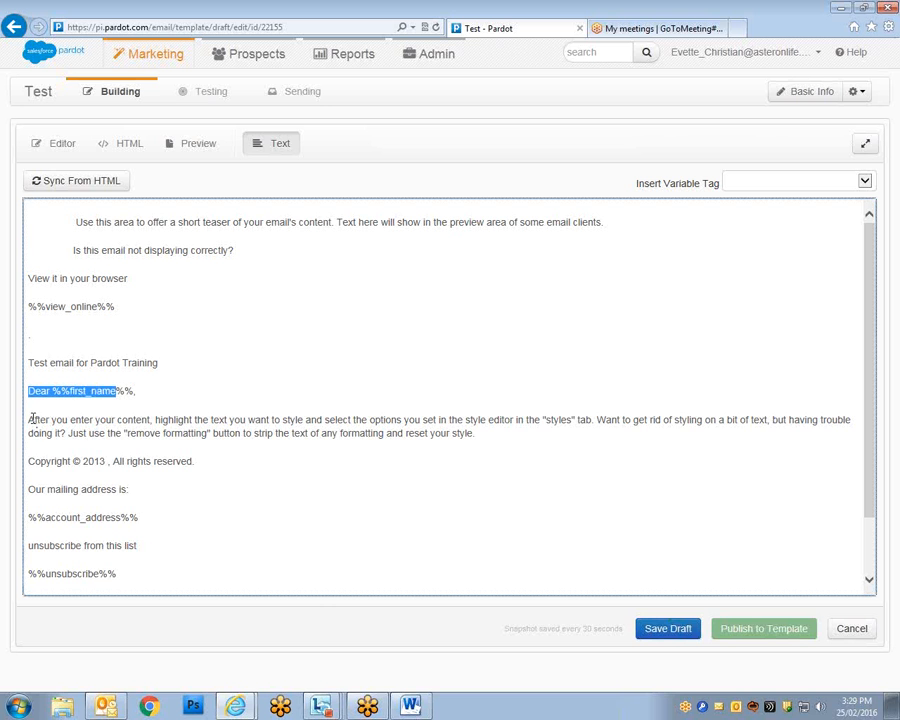
{"action": "double_click", "coordinate": [34, 419]}
{"action": "left_click_drag", "start_coordinate": [58, 418], "coordinate": [491, 446]}
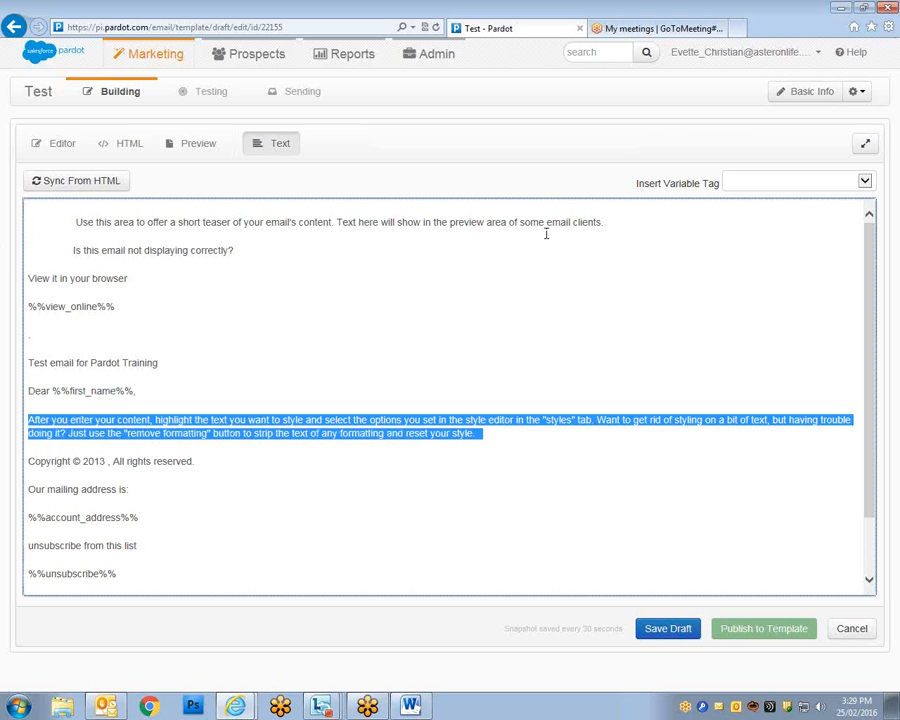
{"action": "left_click", "coordinate": [55, 148]}
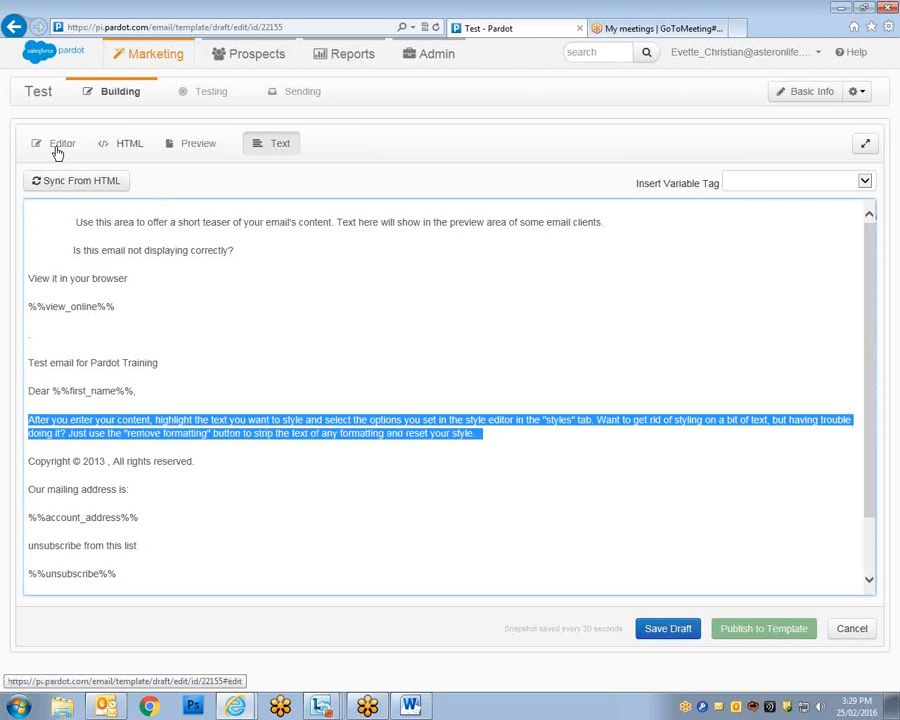
{"action": "left_click", "coordinate": [394, 460]}
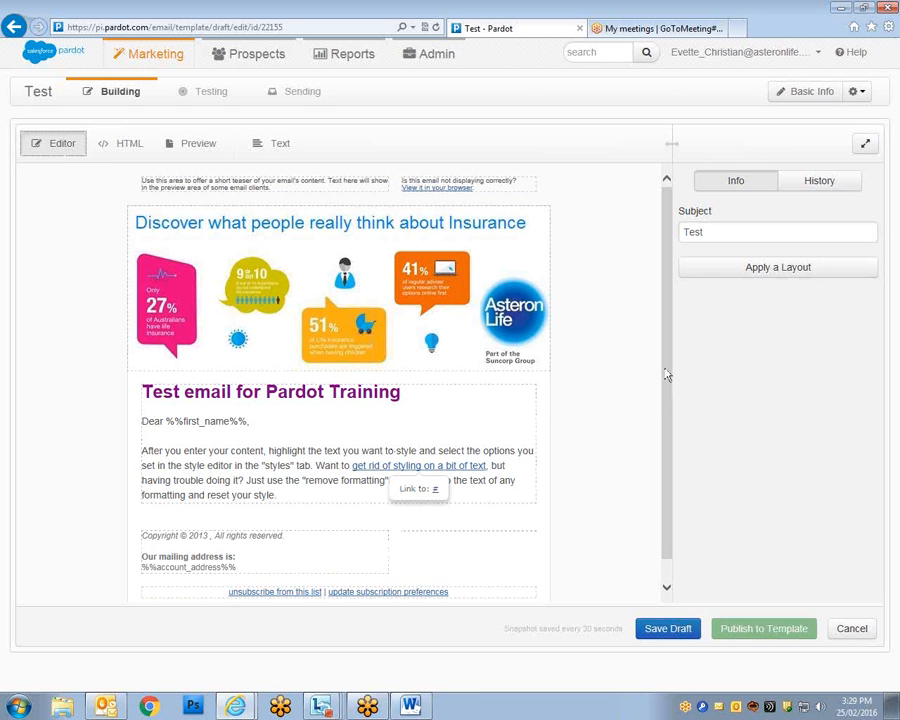
Save the Test email as a draft and check where the styling link points.
{"action": "left_click_drag", "start_coordinate": [662, 370], "coordinate": [662, 386]}
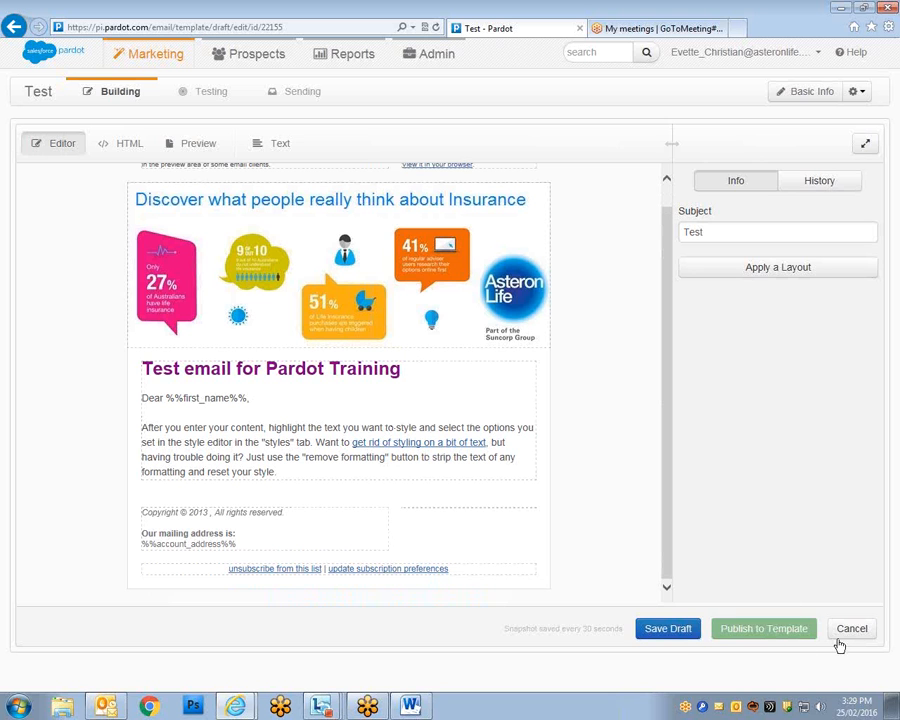
{"action": "left_click", "coordinate": [668, 629]}
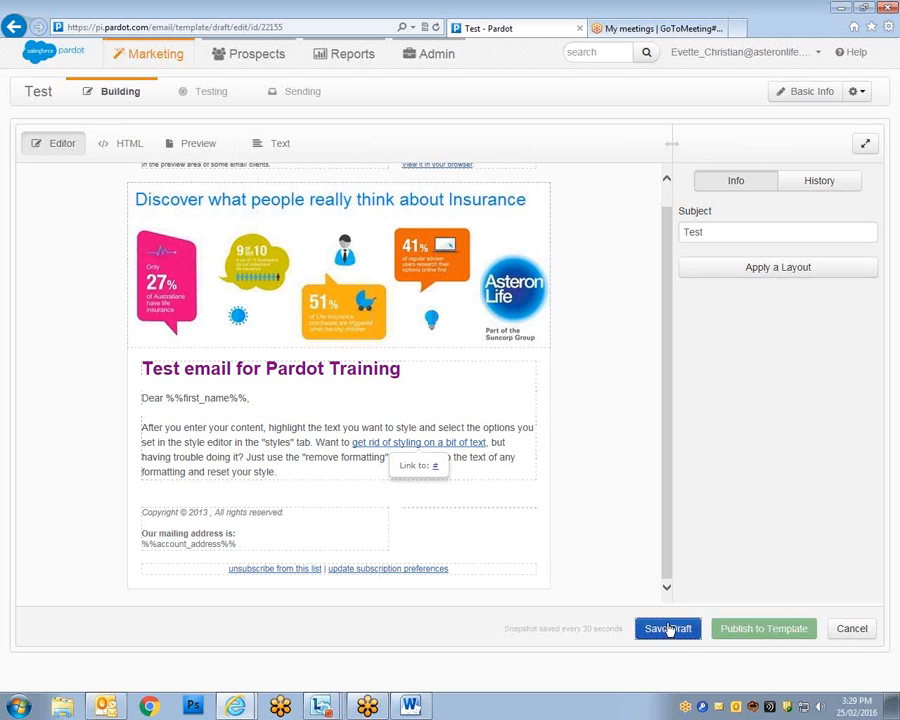
{"action": "left_click_drag", "start_coordinate": [669, 508], "coordinate": [673, 432]}
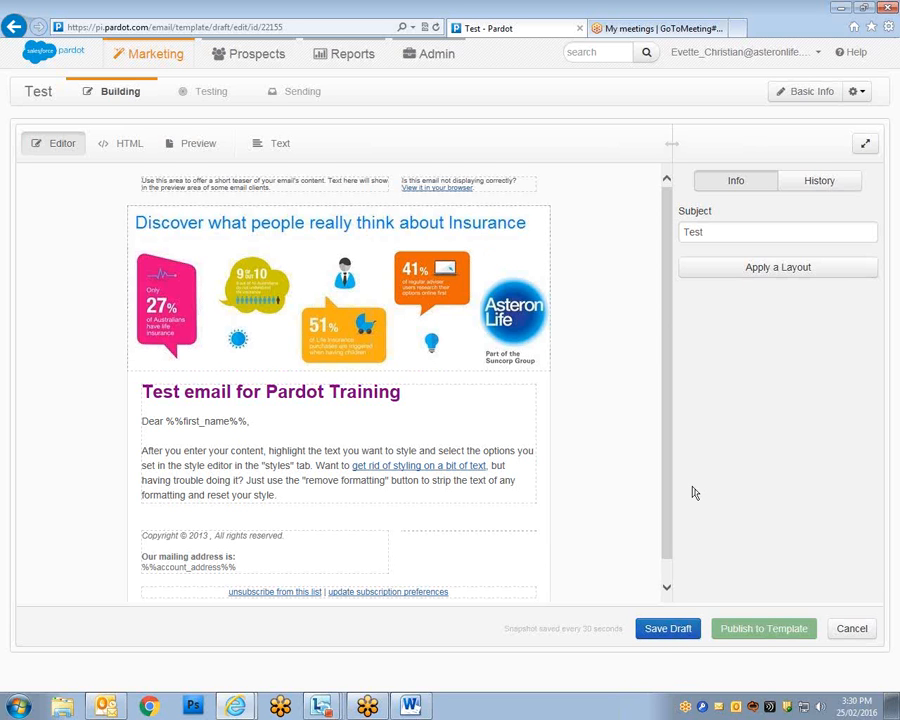
{"action": "left_click", "coordinate": [440, 466]}
Duplicate the 'Test - Pardot' browser tab and place the copy beside the original.
{"action": "mouse_move", "coordinate": [150, 53]}
{"action": "mouse_move", "coordinate": [168, 152]}
{"action": "right_click", "coordinate": [502, 30]}
{"action": "left_click", "coordinate": [554, 156]}
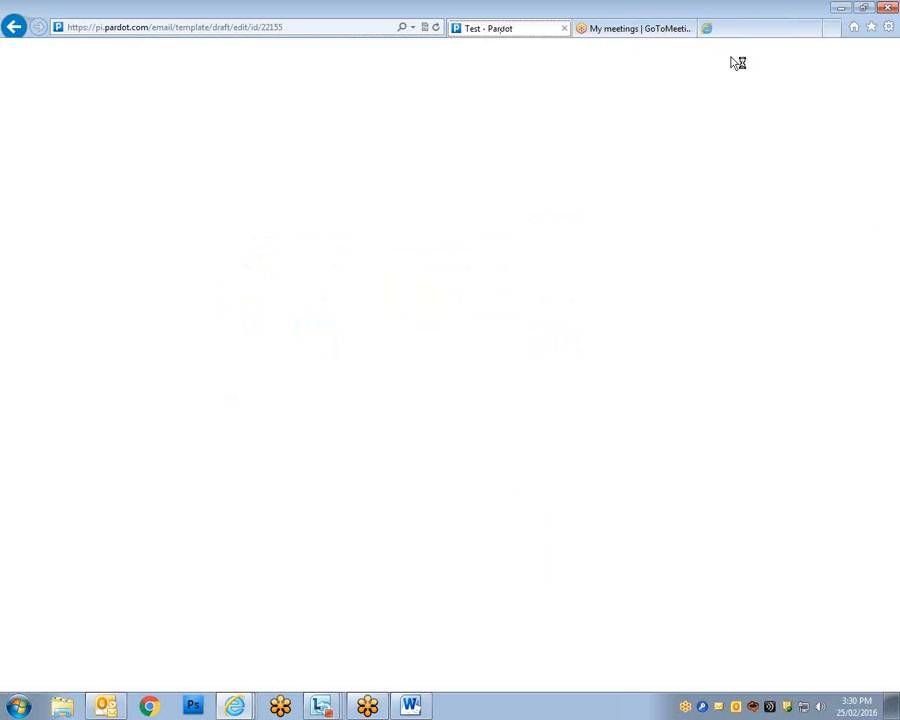
{"action": "left_click_drag", "start_coordinate": [746, 30], "coordinate": [606, 28]}
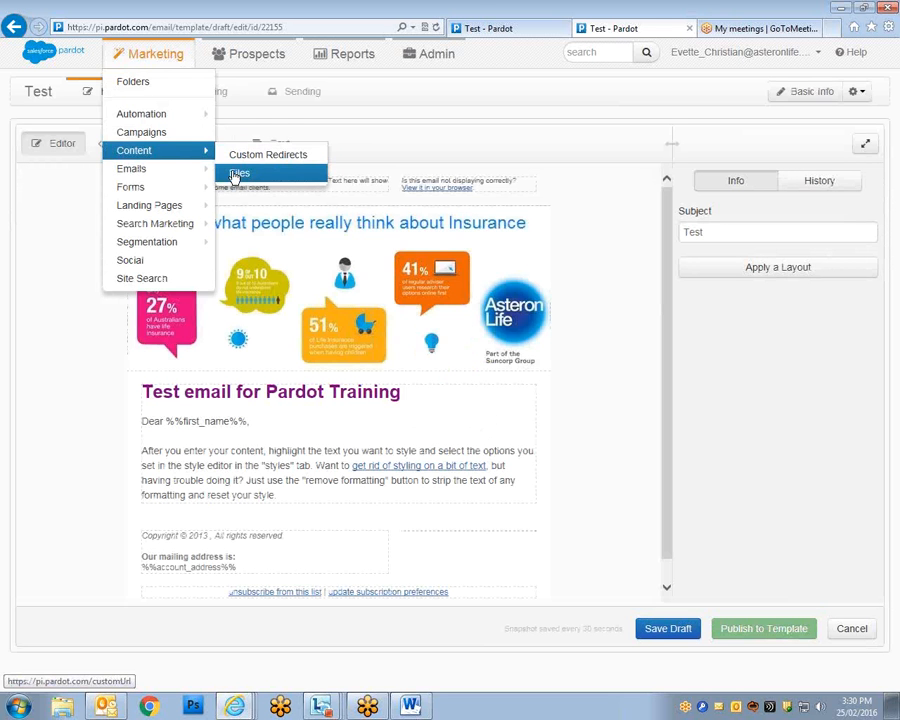
Open the Files library, leaving the unsaved email, and pick the CEO's note PDF from the personal network folder.
{"action": "left_click", "coordinate": [237, 172]}
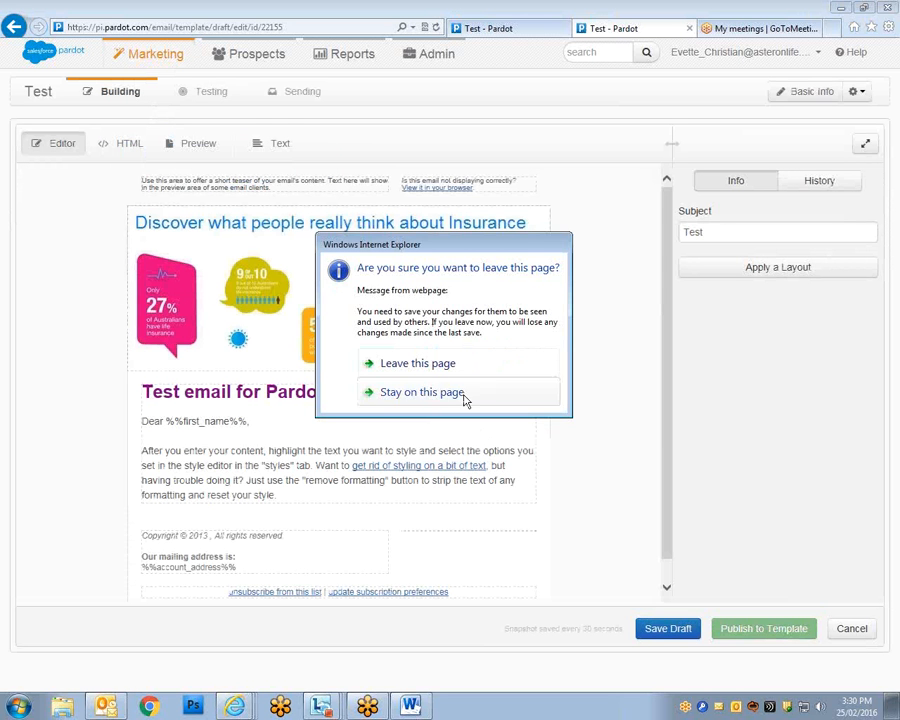
{"action": "left_click", "coordinate": [476, 367]}
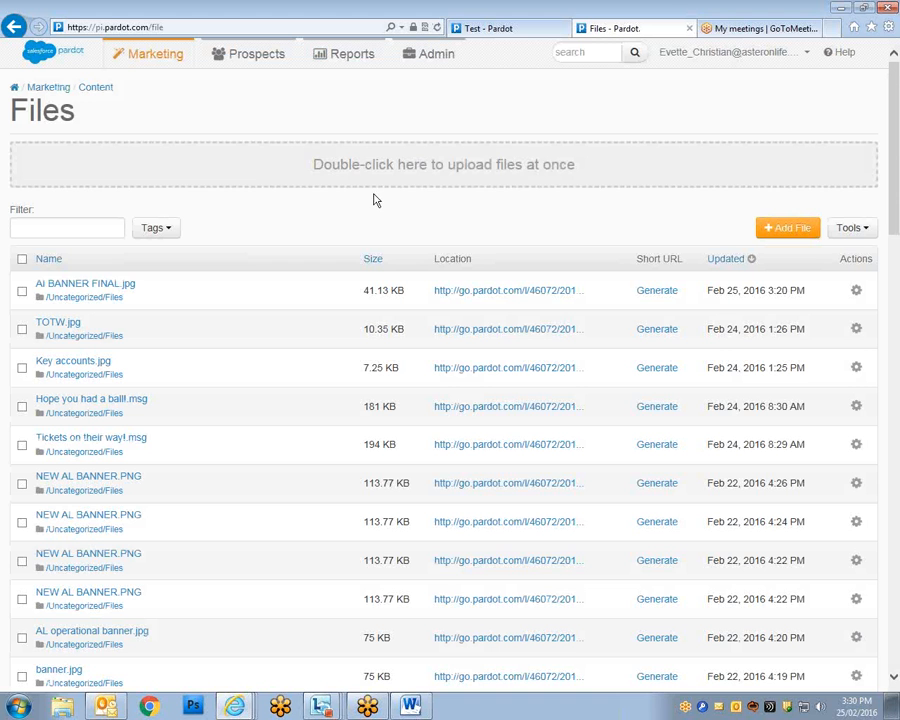
{"action": "double_click", "coordinate": [469, 170]}
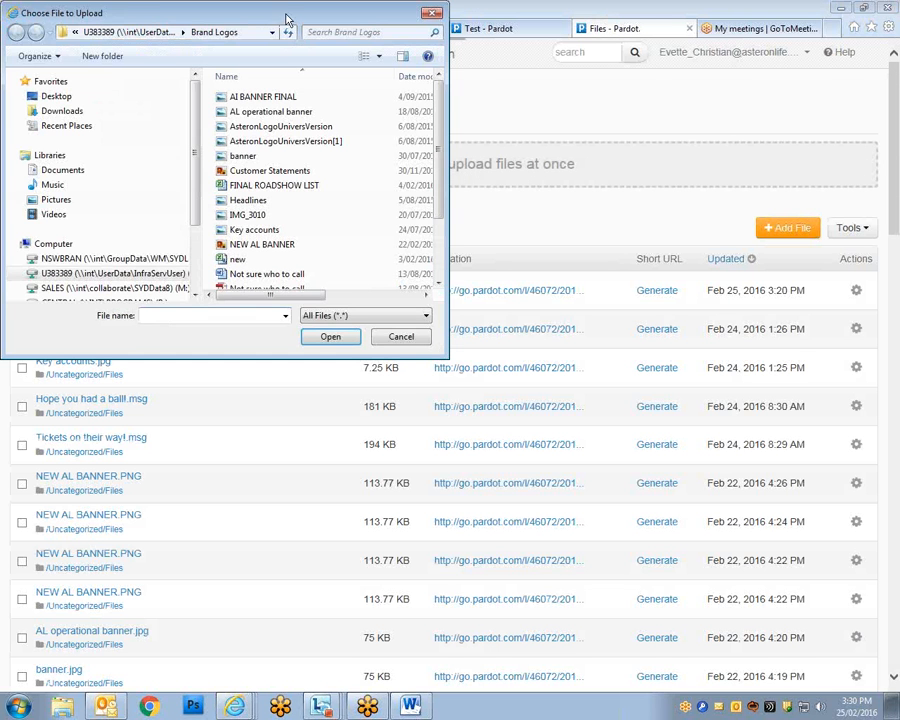
{"action": "left_click_drag", "start_coordinate": [285, 18], "coordinate": [393, 60]}
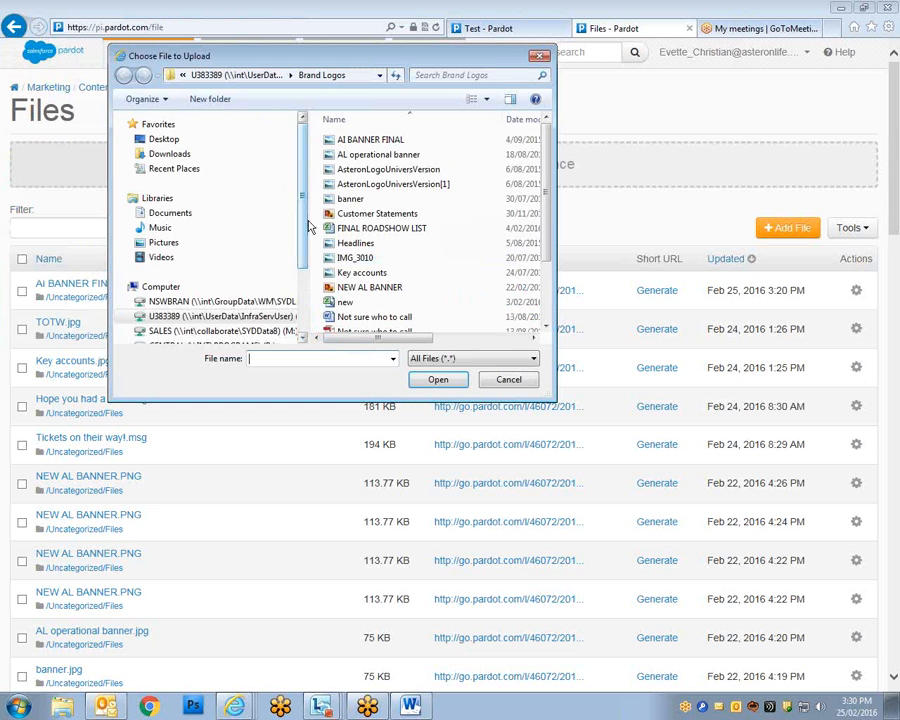
{"action": "scroll", "coordinate": [305, 226], "scroll_direction": "down", "scroll_amount": 1}
{"action": "scroll", "coordinate": [541, 268], "scroll_direction": "down", "scroll_amount": 1}
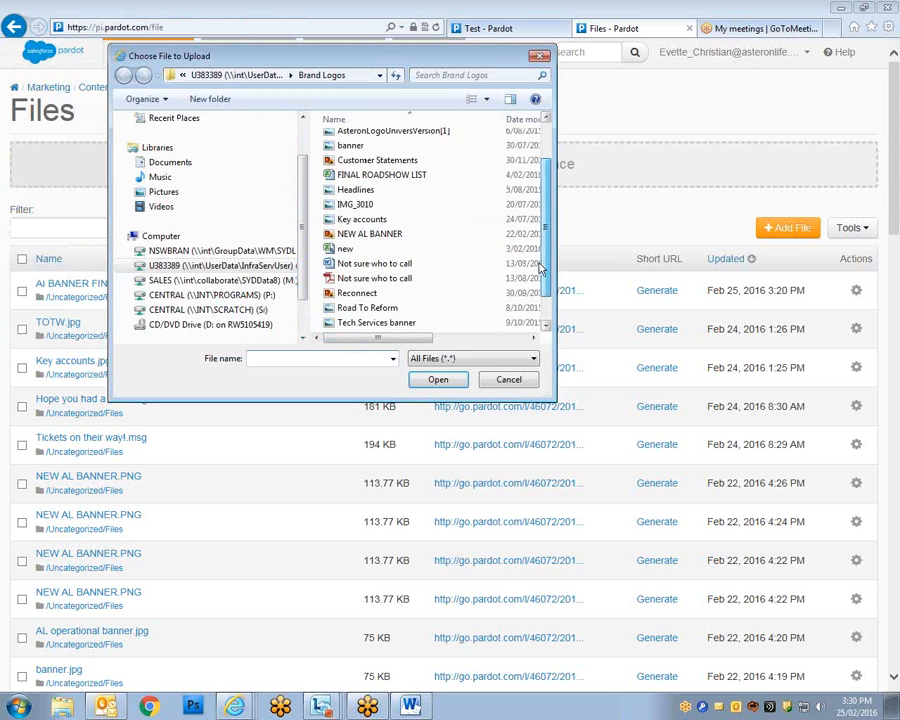
{"action": "scroll", "coordinate": [541, 268], "scroll_direction": "down", "scroll_amount": 1}
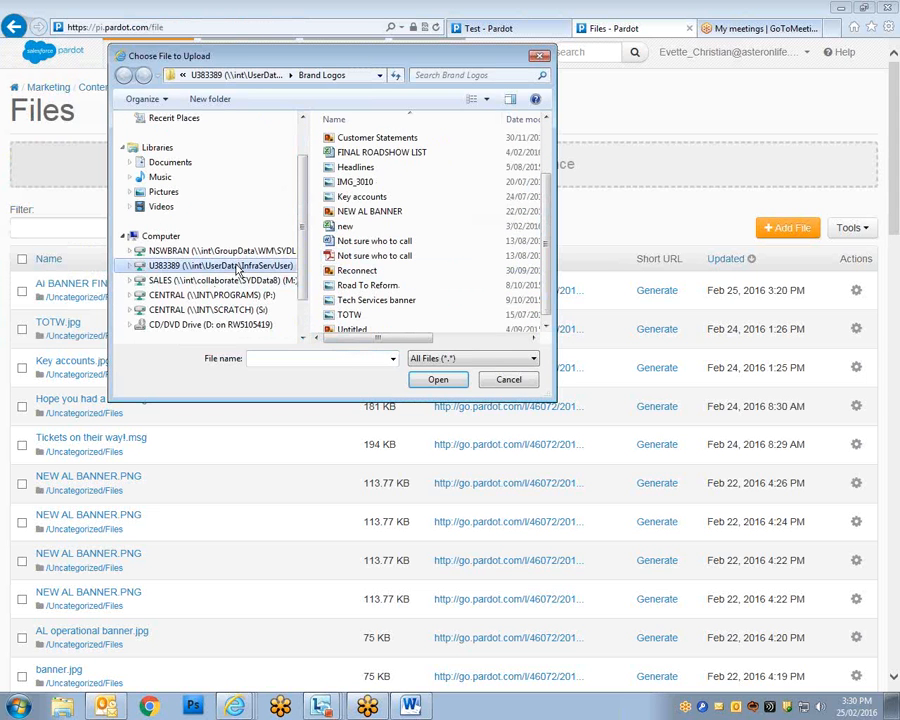
{"action": "left_click", "coordinate": [238, 268]}
{"action": "left_click_drag", "start_coordinate": [547, 133], "coordinate": [543, 162]}
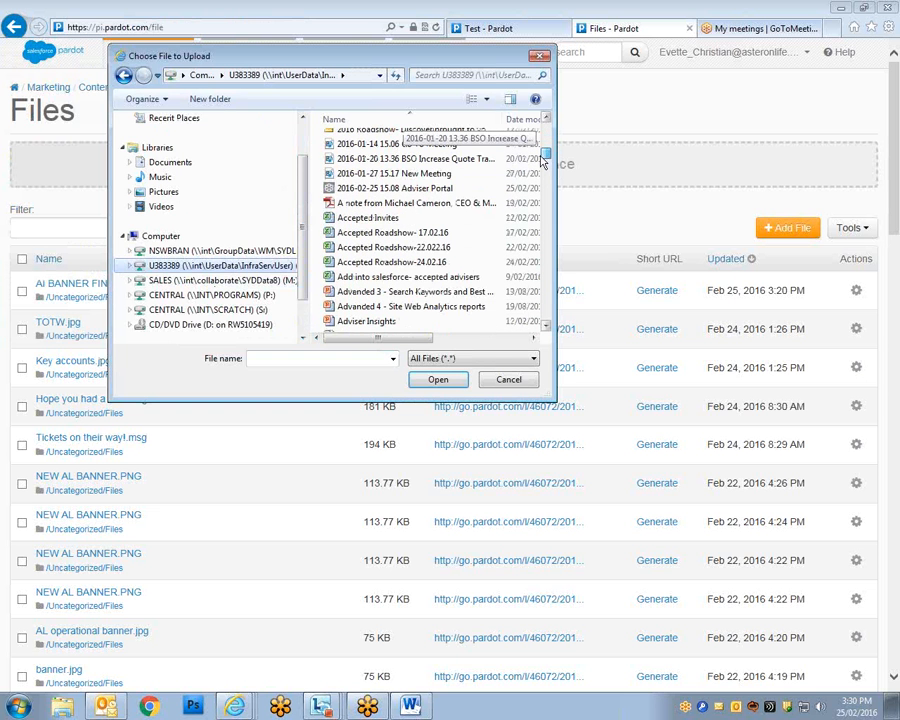
{"action": "left_click", "coordinate": [378, 206]}
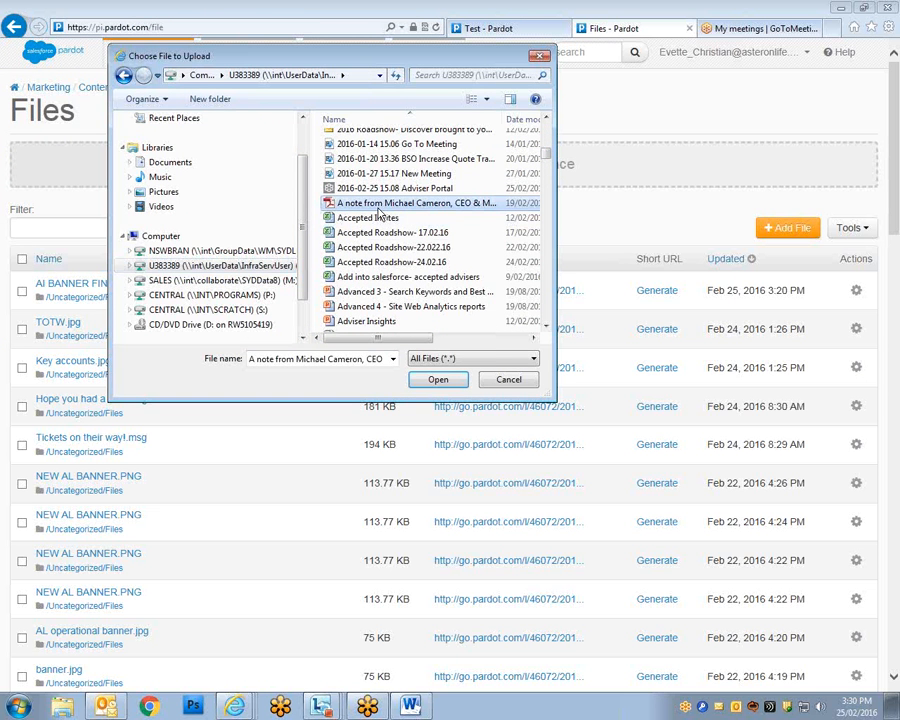
Upload the CEO's note PDF, copy its Location URL, and go back to the Test email tab.
{"action": "left_click", "coordinate": [439, 381]}
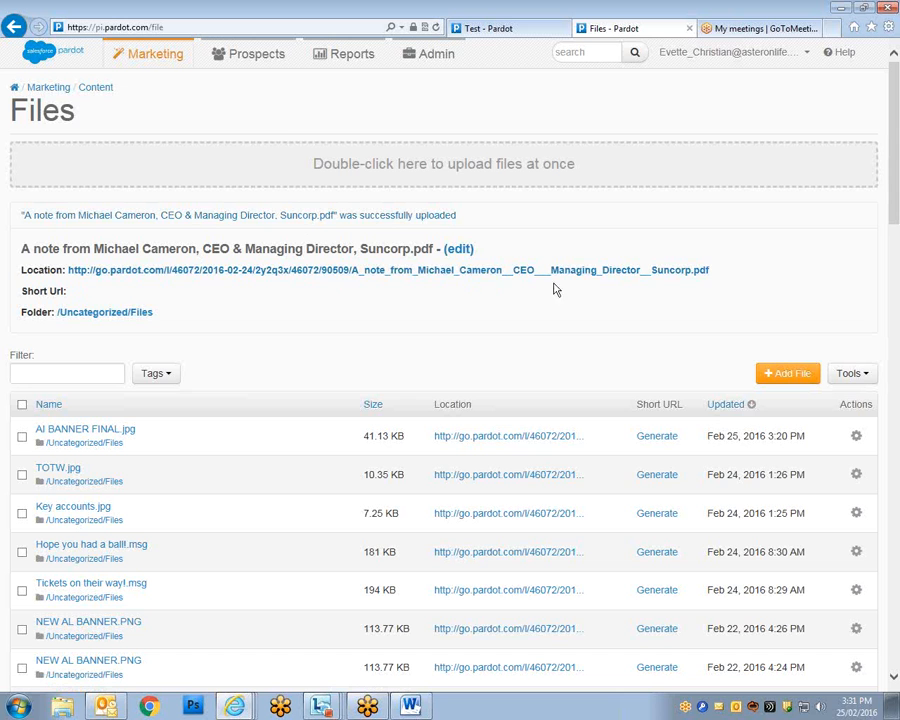
{"action": "double_click", "coordinate": [690, 271]}
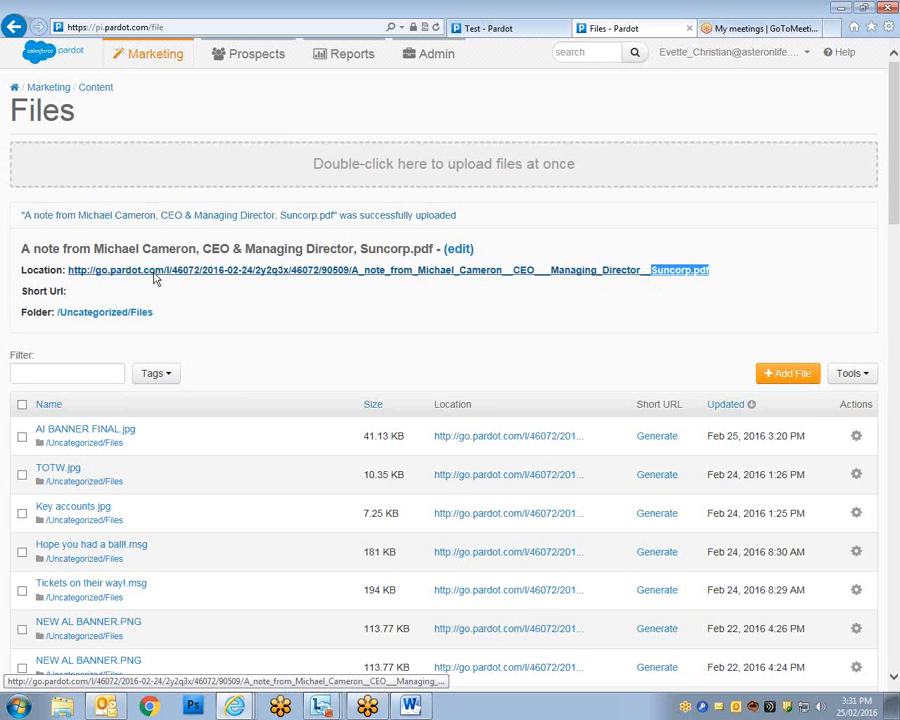
{"action": "left_click", "coordinate": [72, 275], "text": "shift"}
{"action": "right_click", "coordinate": [74, 275]}
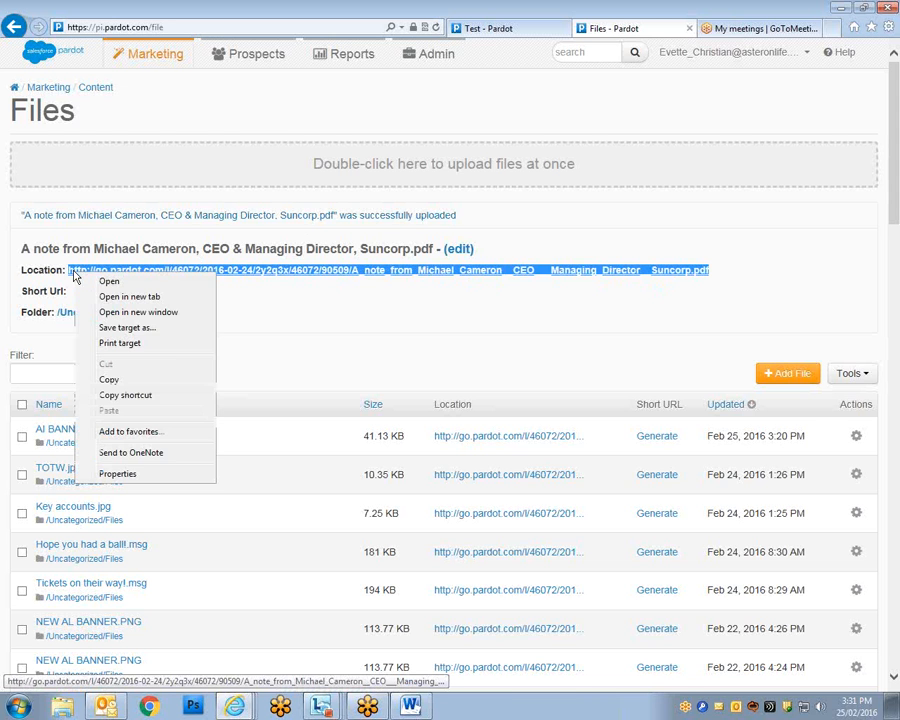
{"action": "left_click", "coordinate": [170, 382]}
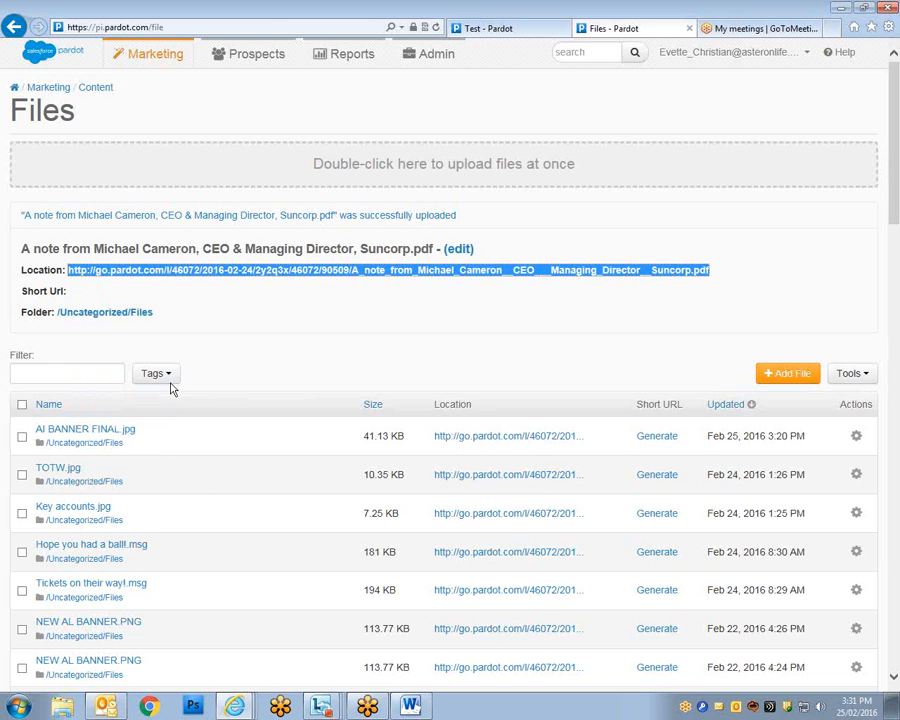
{"action": "left_click", "coordinate": [510, 32]}
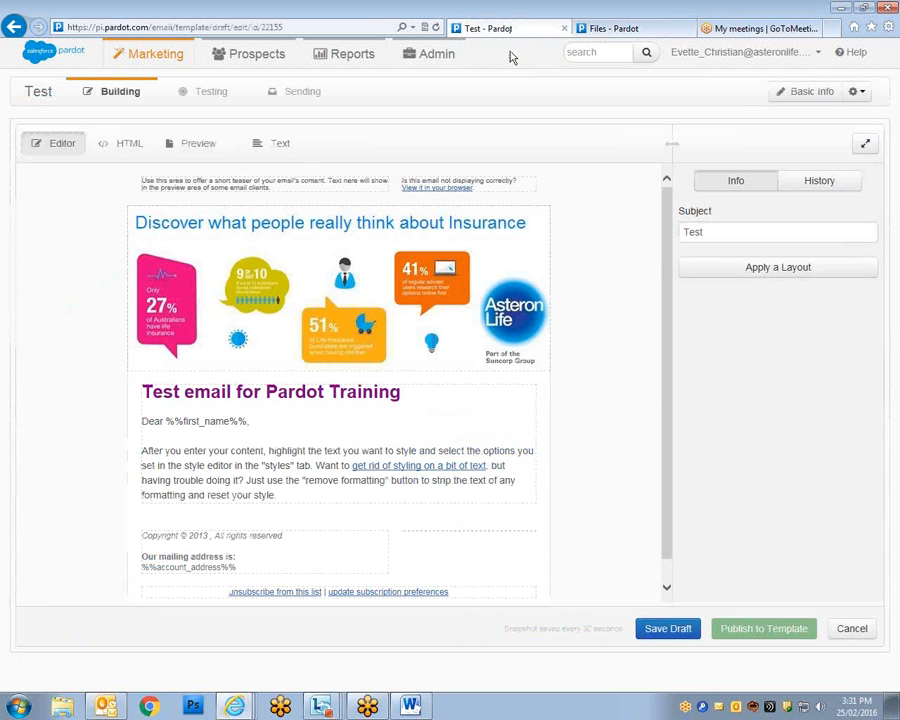
Add a new line 'Please click here.' after the body paragraph's text.
{"action": "left_click", "coordinate": [276, 502]}
{"action": "left_click", "coordinate": [782, 467]}
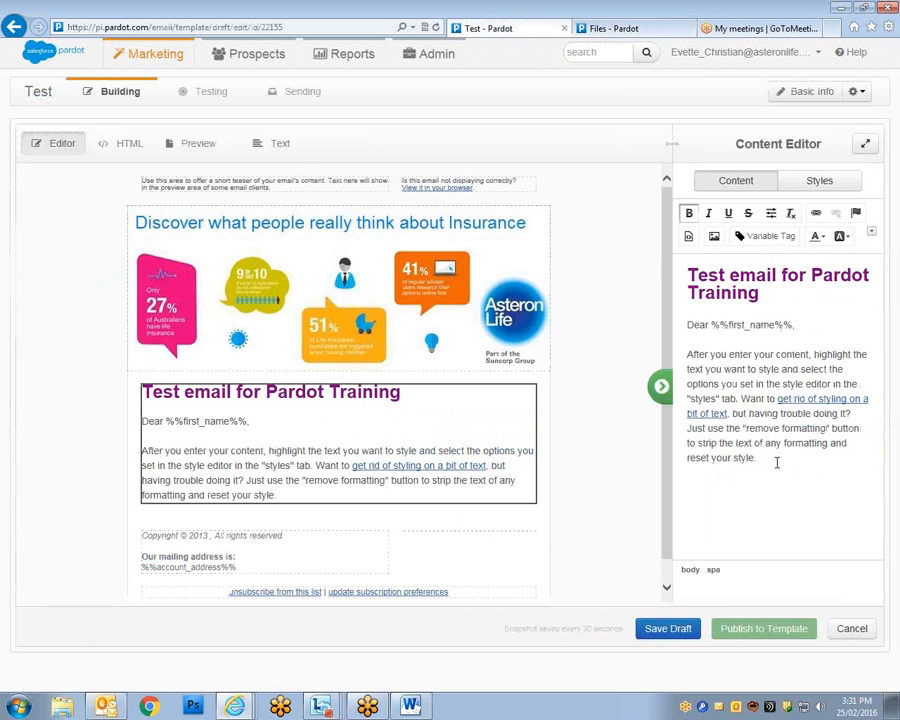
{"action": "key", "text": "Return"}
{"action": "key", "text": "Return"}
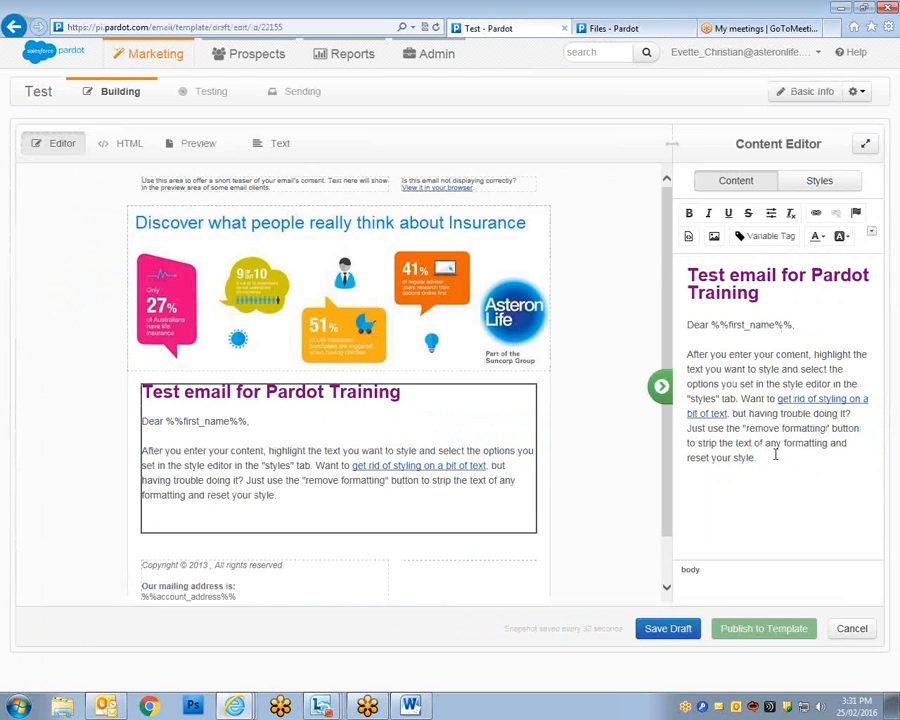
{"action": "type", "text": "Please click here"}
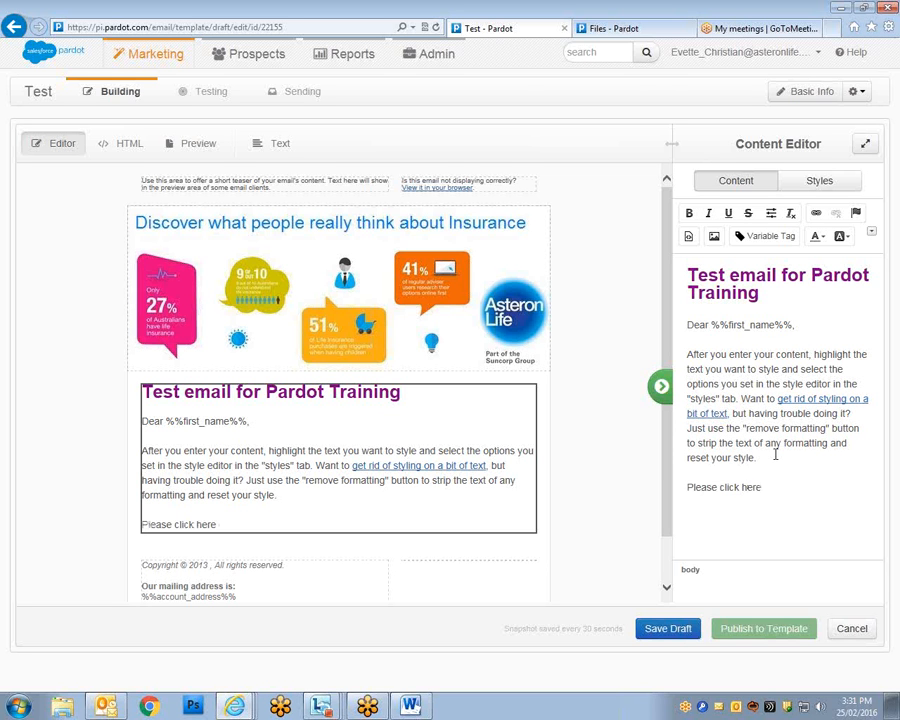
{"action": "type", "text": "."}
Link the word 'here' to the uploaded CEO's note PDF by pasting its copied URL.
{"action": "left_click", "coordinate": [817, 215]}
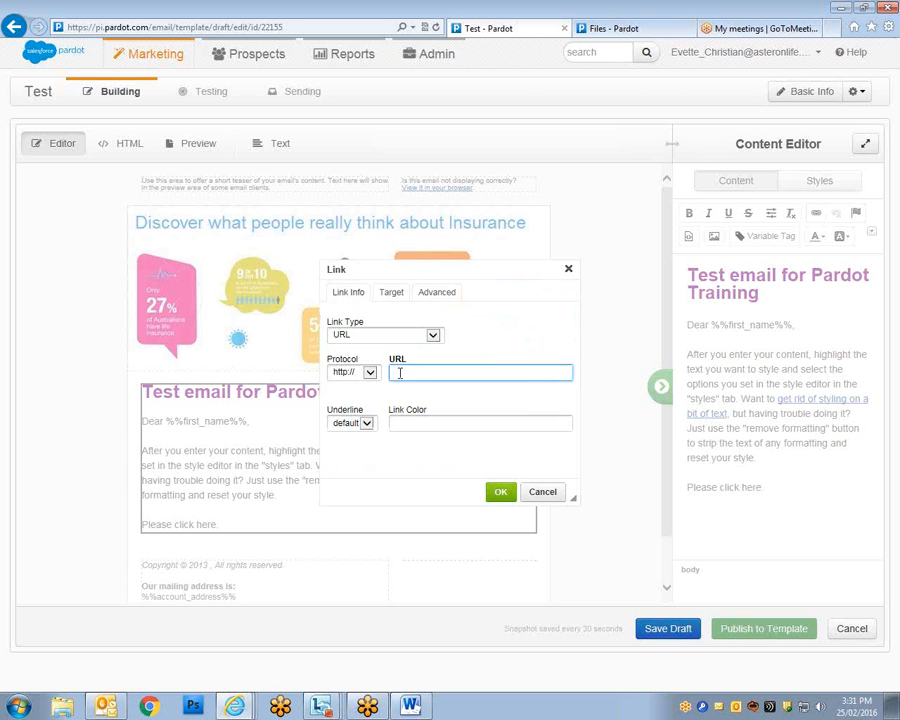
{"action": "right_click", "coordinate": [399, 373]}
{"action": "left_click", "coordinate": [430, 432]}
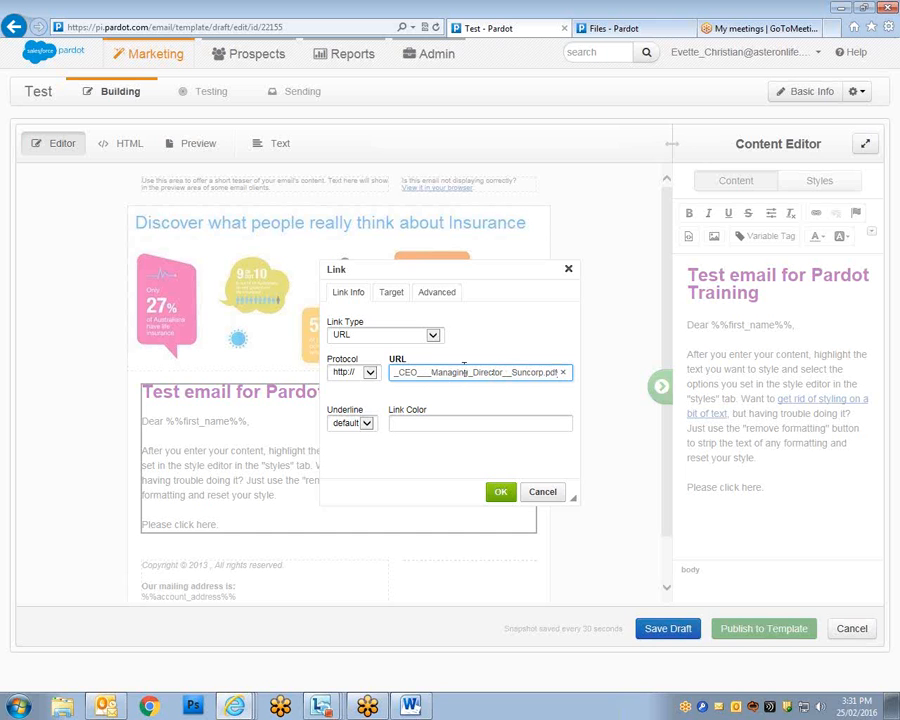
{"action": "left_click", "coordinate": [502, 493]}
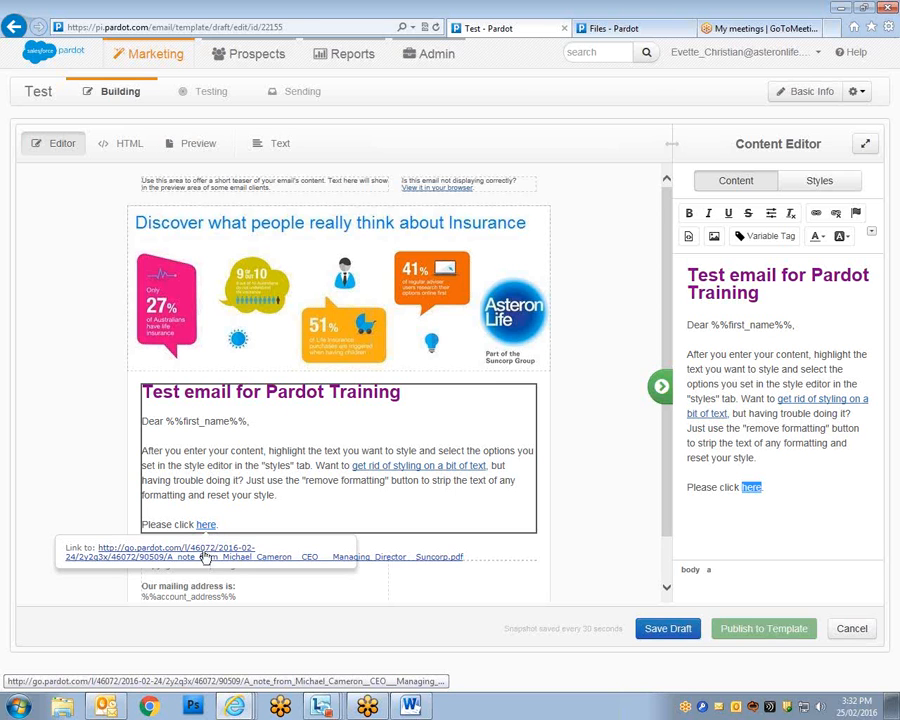
Follow the 'here' link and open the downloaded CEO's note PDF.
{"action": "left_click", "coordinate": [206, 550]}
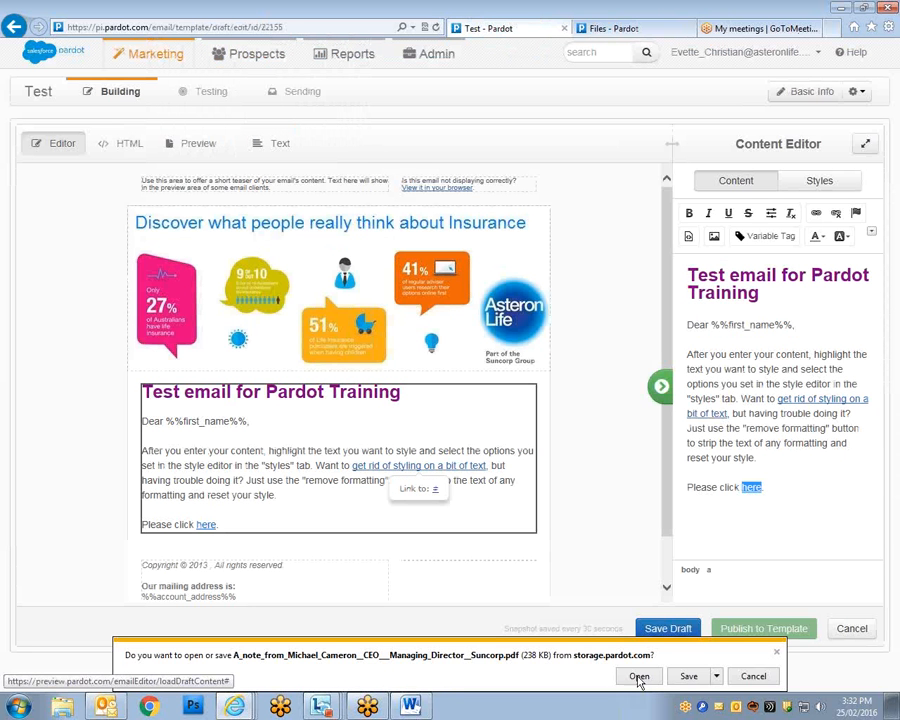
{"action": "left_click", "coordinate": [639, 677]}
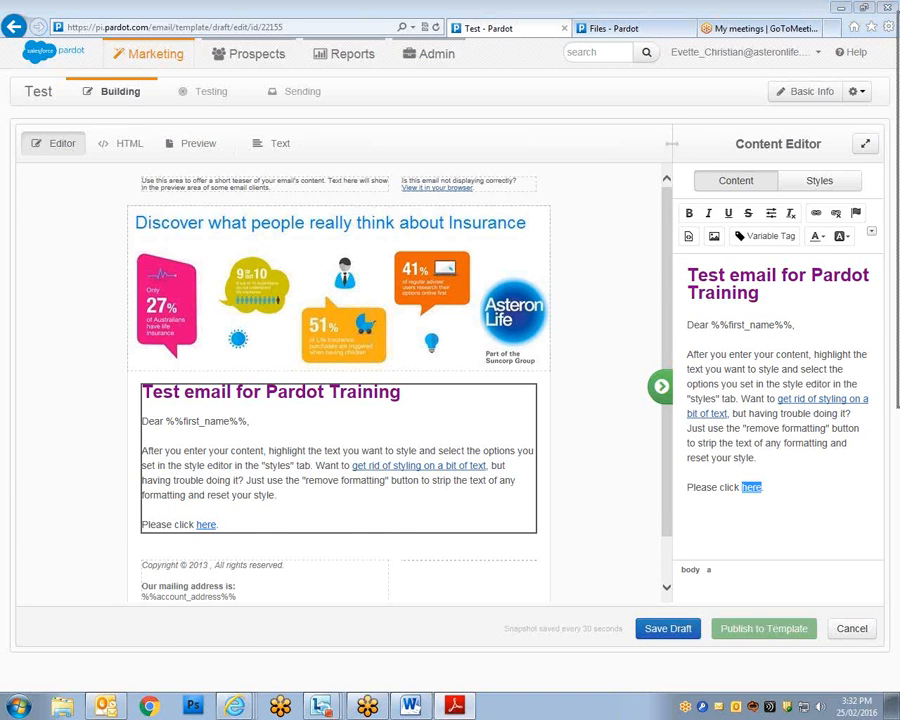
Maximize and close the PDF, then bring the 'Notice for Sales Update' Outlook email onscreen maximized.
{"action": "left_click", "coordinate": [681, 97]}
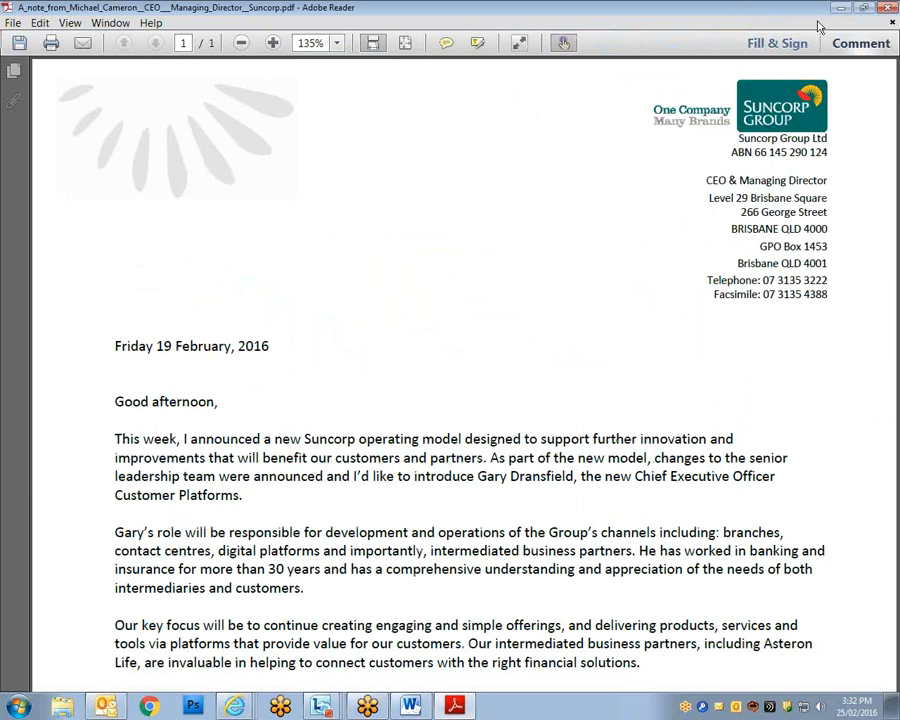
{"action": "left_click", "coordinate": [883, 8]}
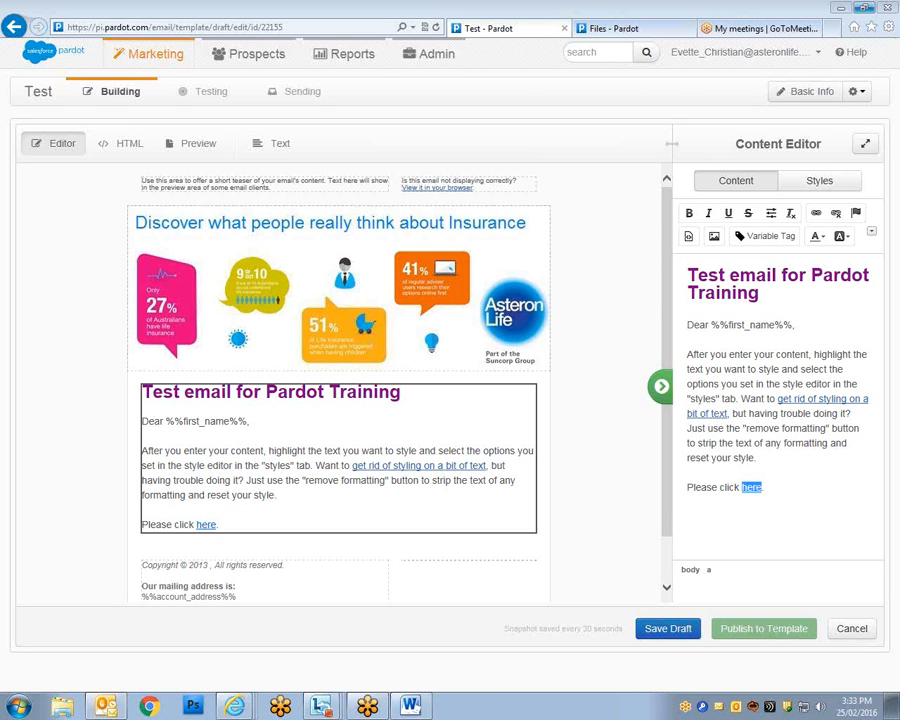
{"action": "left_click_drag", "start_coordinate": [898, 140], "coordinate": [470, 131]}
{"action": "left_click", "coordinate": [771, 139]}
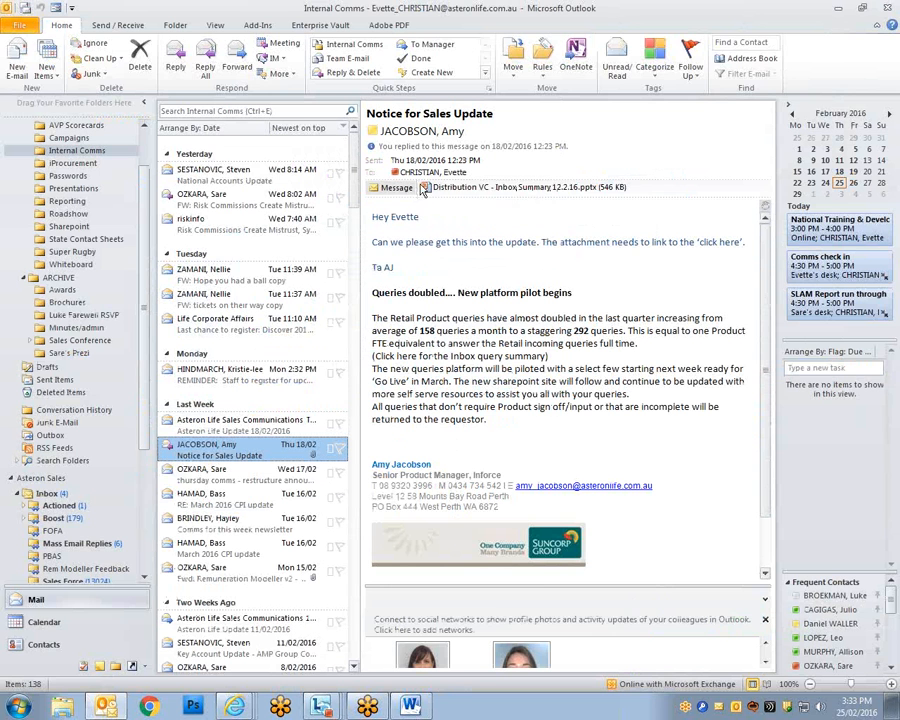
Drag Outlook to the other monitor so the Pardot Test email shows again.
{"action": "left_click_drag", "start_coordinate": [447, 7], "coordinate": [899, 47]}
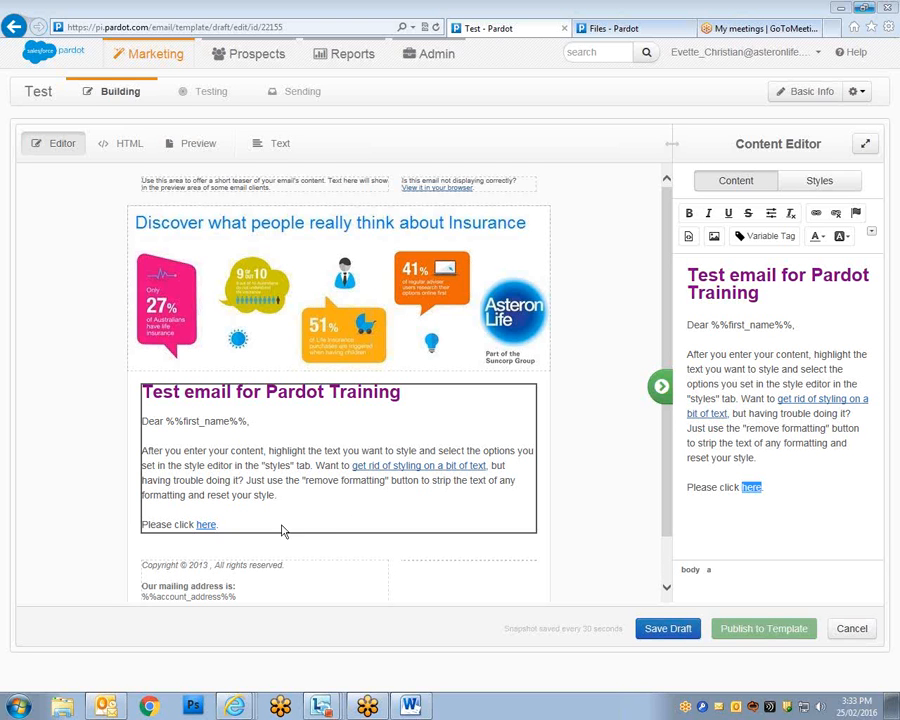
Make the instructions paragraph a numbered list item and start a new paragraph after it.
{"action": "left_click", "coordinate": [871, 234]}
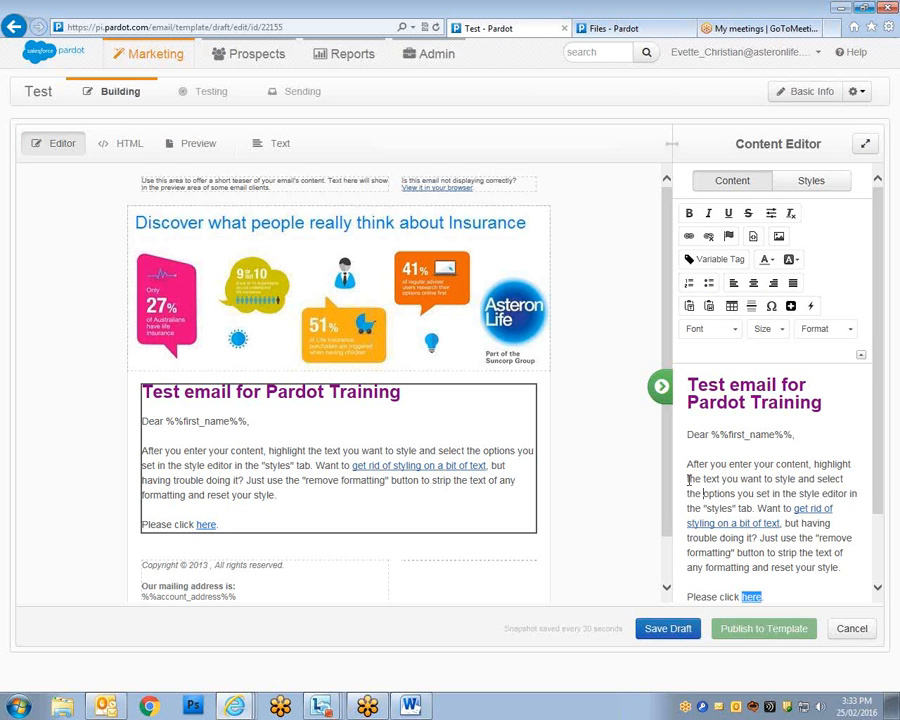
{"action": "left_click", "coordinate": [689, 283]}
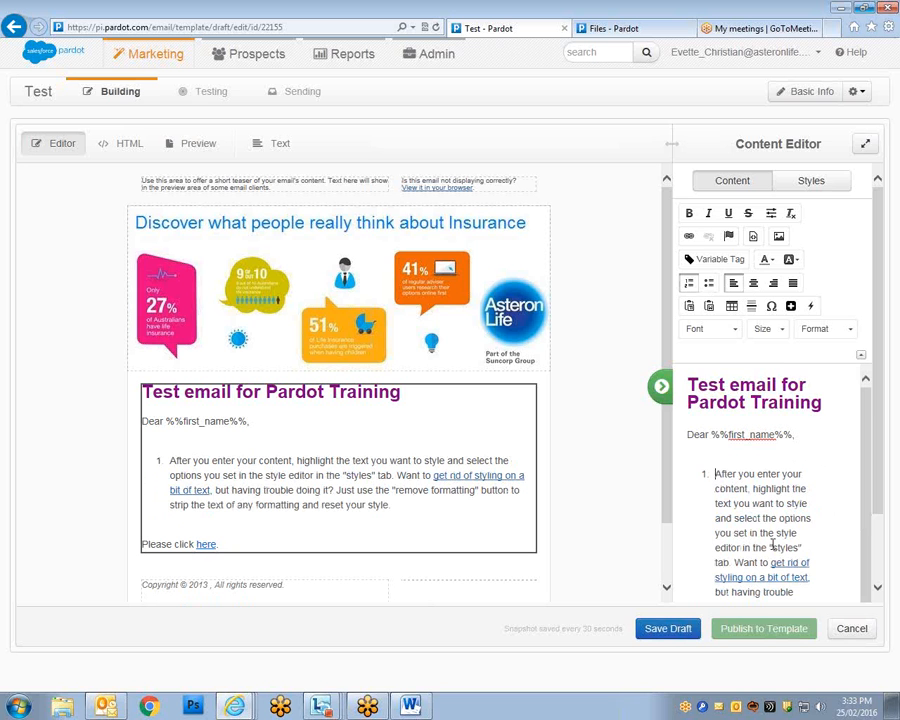
{"action": "scroll", "coordinate": [778, 408], "scroll_direction": "down", "scroll_amount": 5}
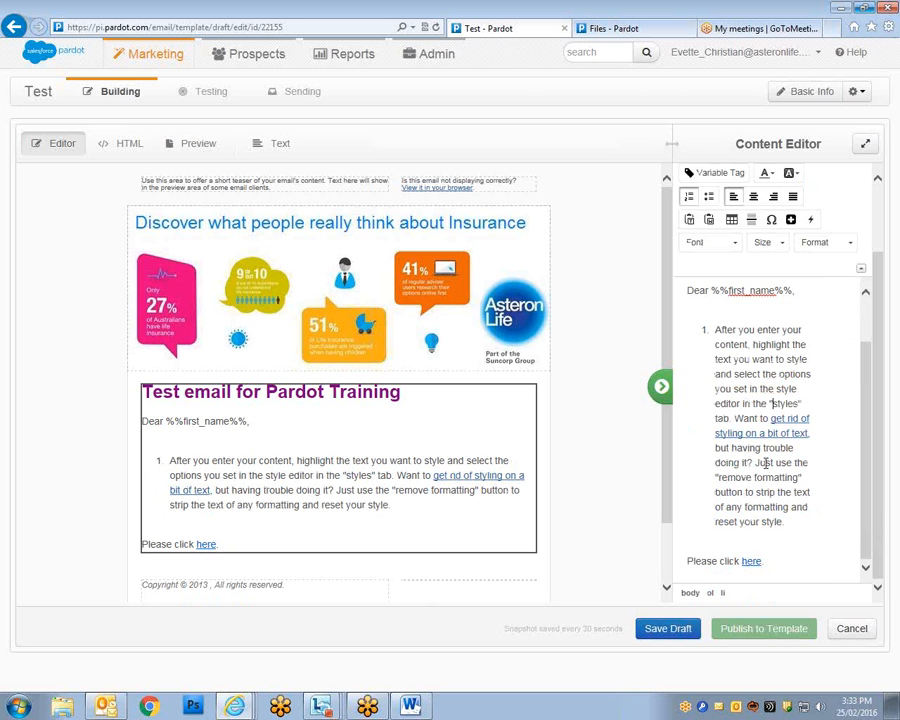
{"action": "double_click", "coordinate": [716, 526]}
{"action": "left_click", "coordinate": [798, 524]}
{"action": "key", "text": "Return"}
{"action": "key", "text": "Return"}
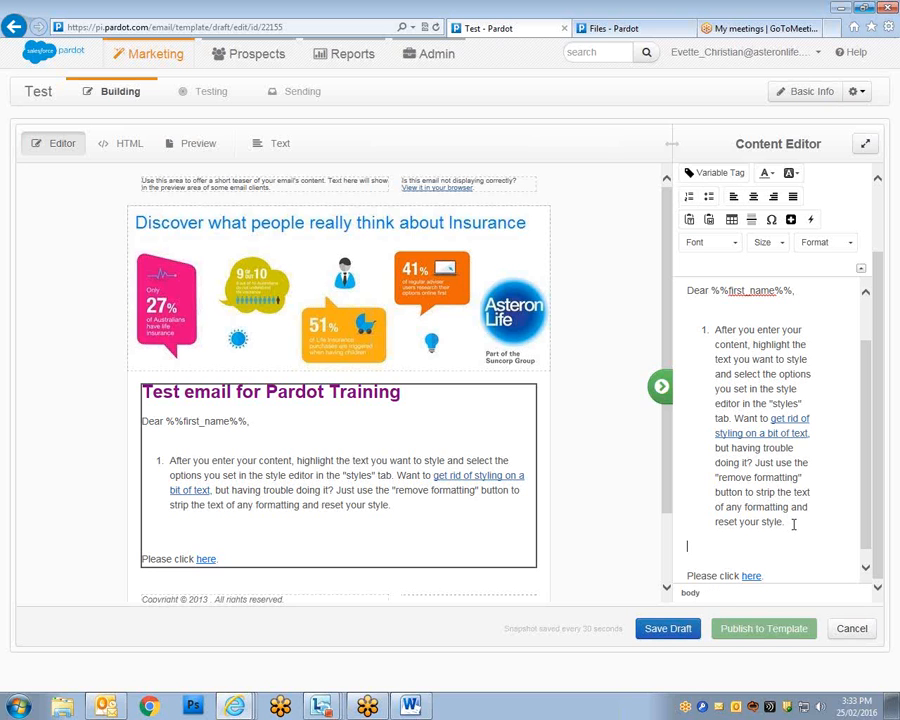
Insert an empty three-row, two-column table below the list item.
{"action": "left_click", "coordinate": [732, 221]}
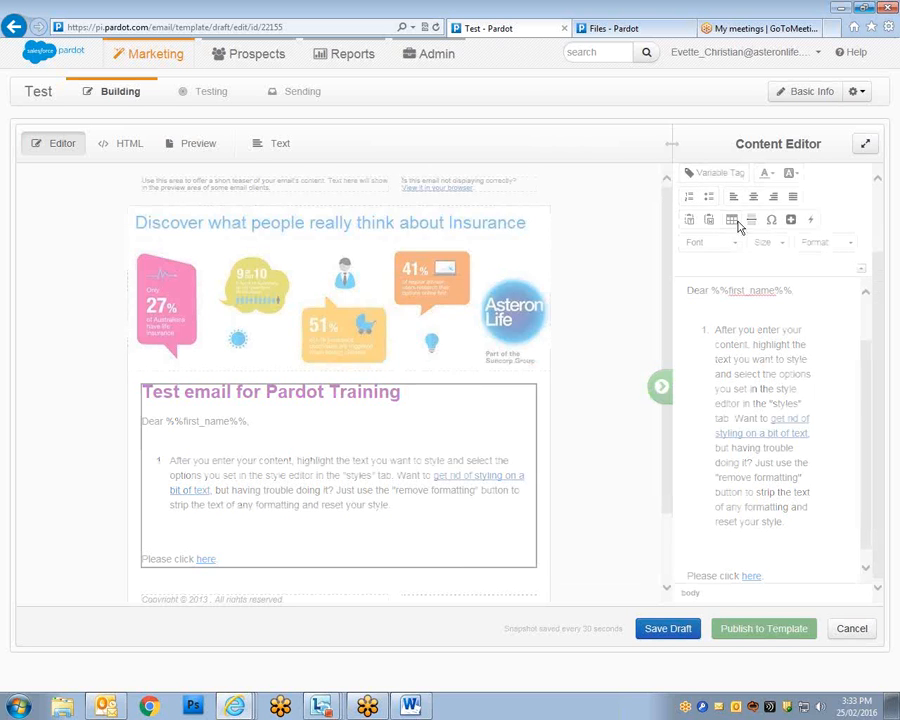
{"action": "left_click", "coordinate": [487, 537]}
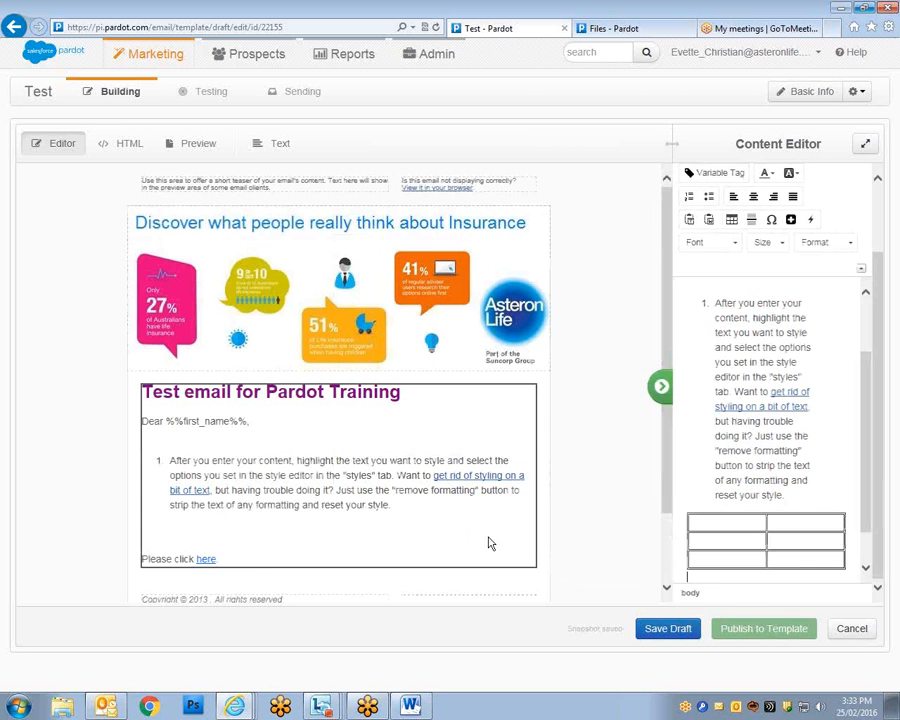
{"action": "scroll", "coordinate": [520, 490], "scroll_direction": "down", "scroll_amount": 1}
{"action": "scroll", "coordinate": [489, 474], "scroll_direction": "down", "scroll_amount": 1}
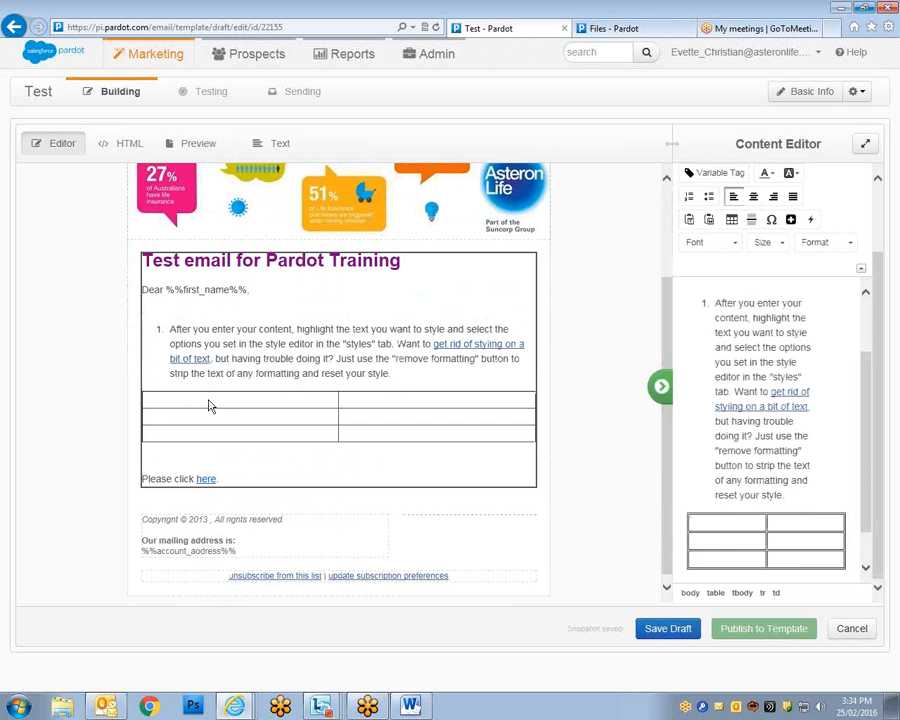
{"action": "scroll", "coordinate": [815, 366], "scroll_direction": "up", "scroll_amount": 1}
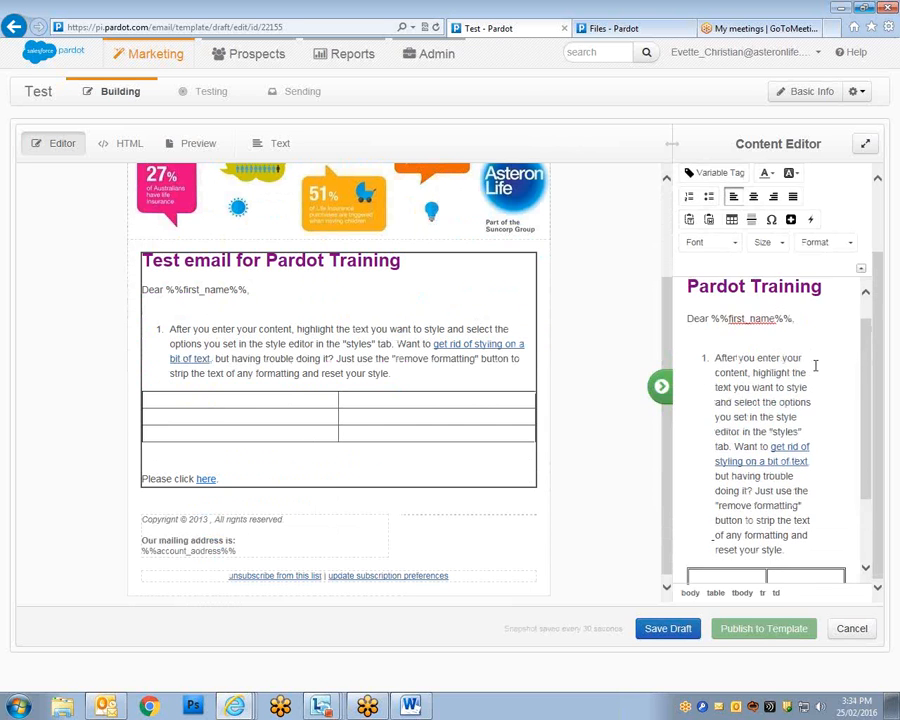
{"action": "scroll", "coordinate": [815, 366], "scroll_direction": "up", "scroll_amount": 2}
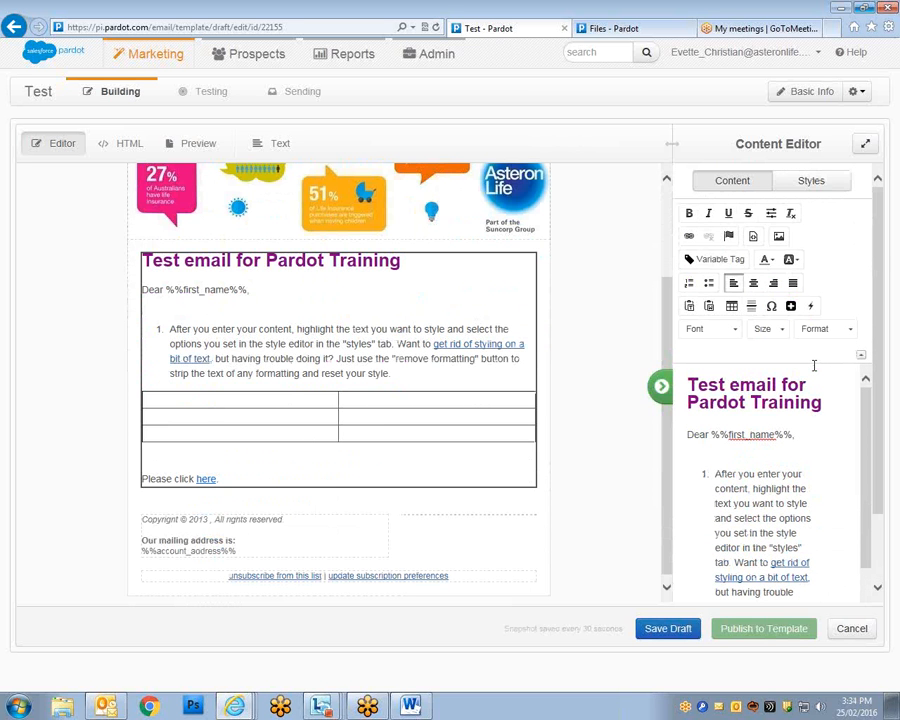
Upload Key accounts.jpg from the Brand Logos folder through the image dialog.
{"action": "left_click", "coordinate": [781, 239]}
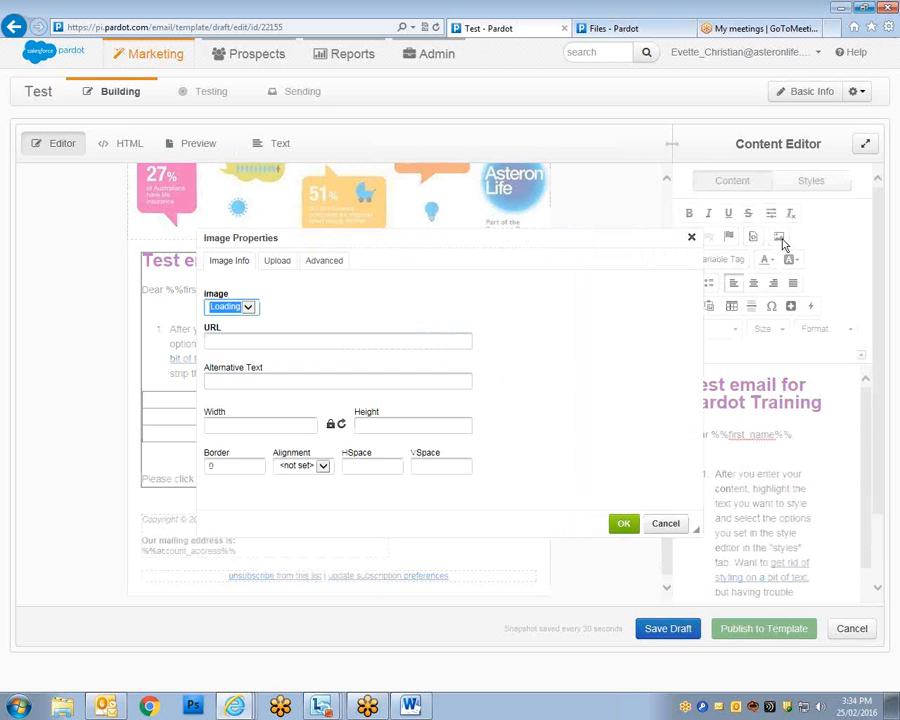
{"action": "left_click", "coordinate": [276, 263]}
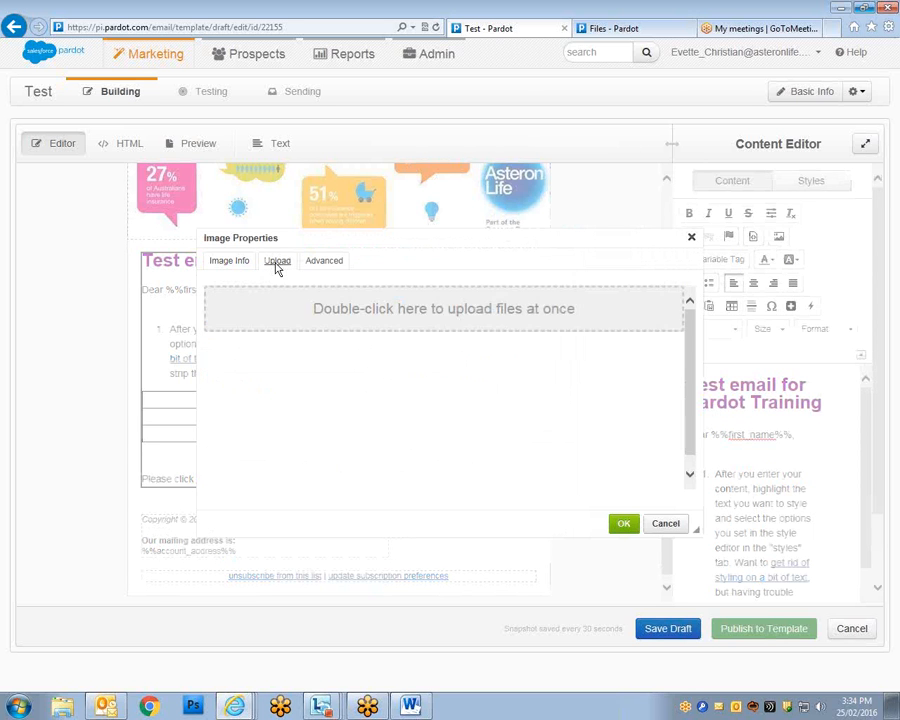
{"action": "double_click", "coordinate": [362, 319]}
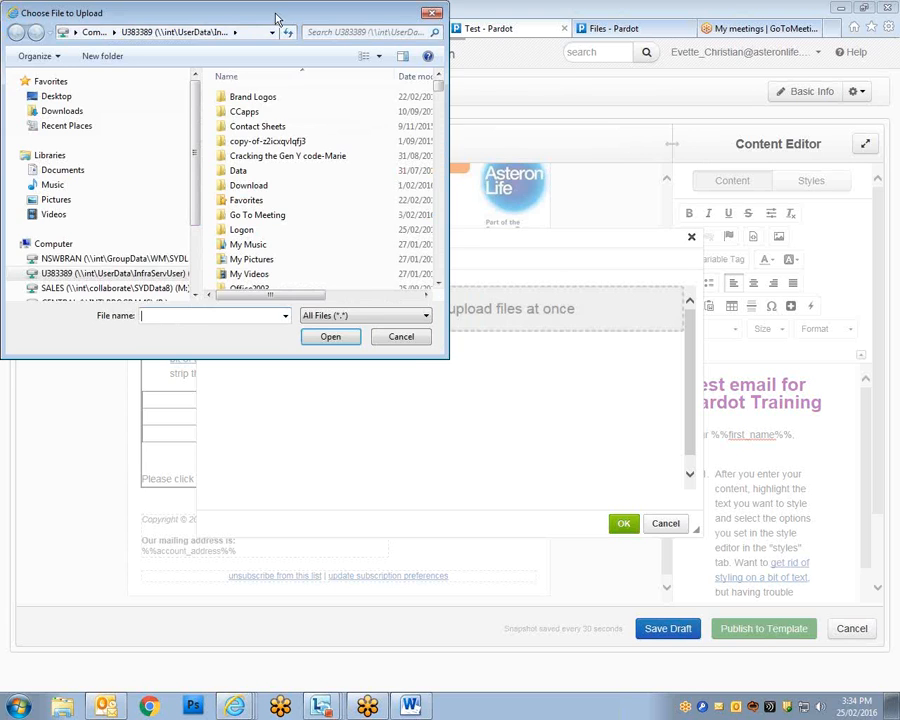
{"action": "left_click_drag", "start_coordinate": [276, 13], "coordinate": [404, 80]}
{"action": "left_click", "coordinate": [377, 166]}
{"action": "double_click", "coordinate": [377, 166]}
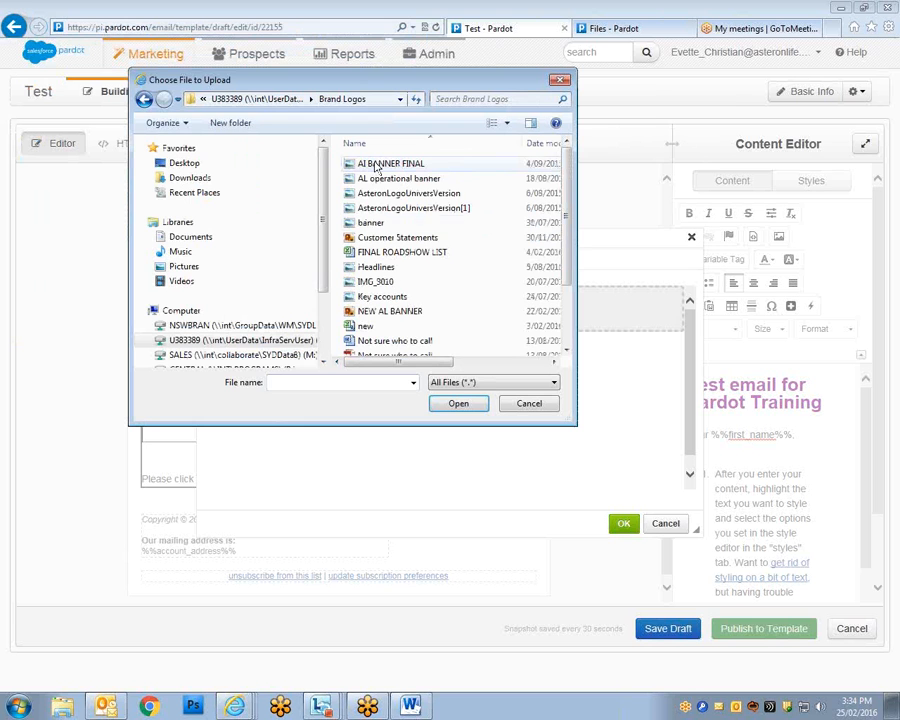
{"action": "left_click", "coordinate": [385, 297]}
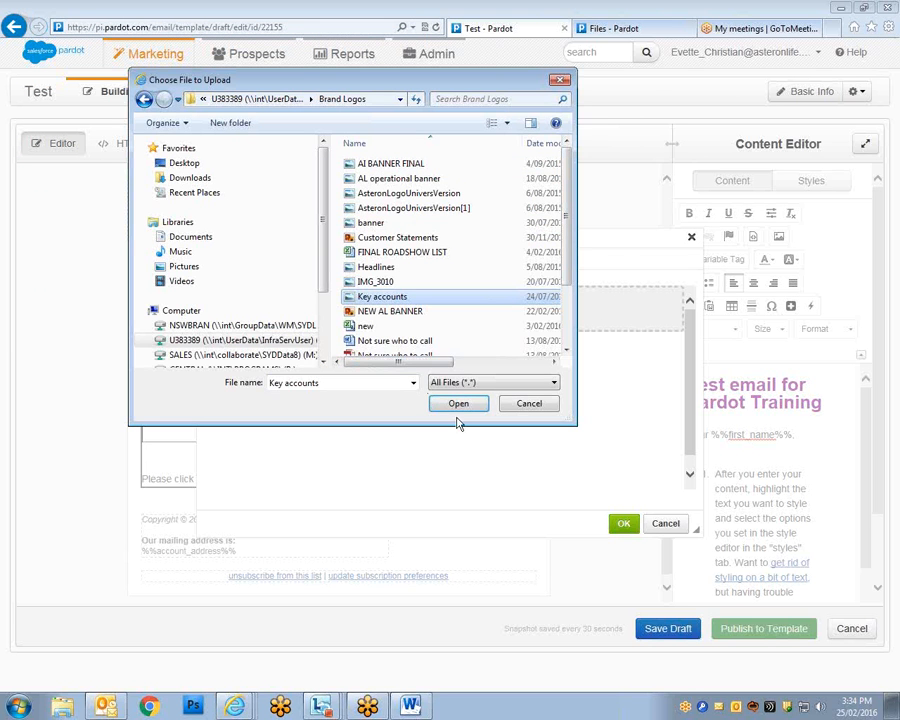
{"action": "left_click", "coordinate": [440, 405]}
Insert the uploaded Key accounts image into the table's first cell, clearing the missing-address warning.
{"action": "left_click", "coordinate": [613, 531]}
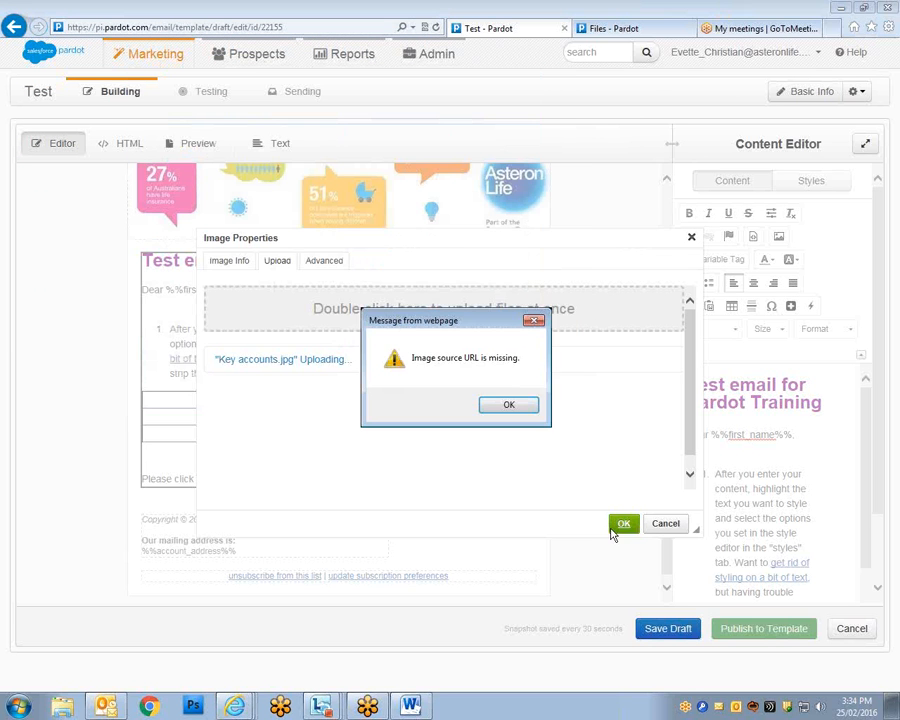
{"action": "left_click", "coordinate": [512, 404]}
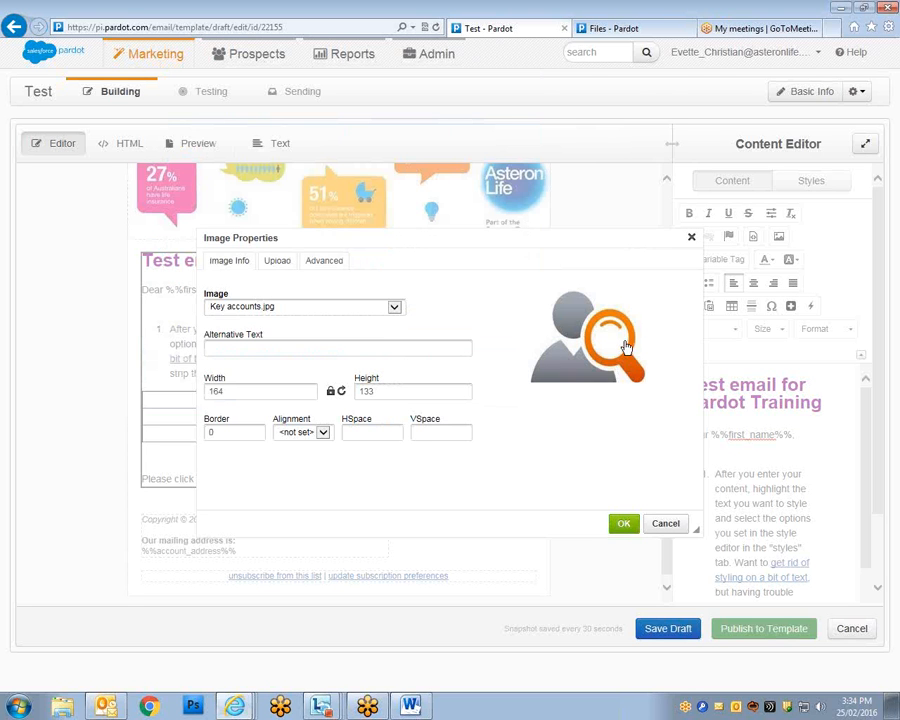
{"action": "left_click", "coordinate": [286, 266]}
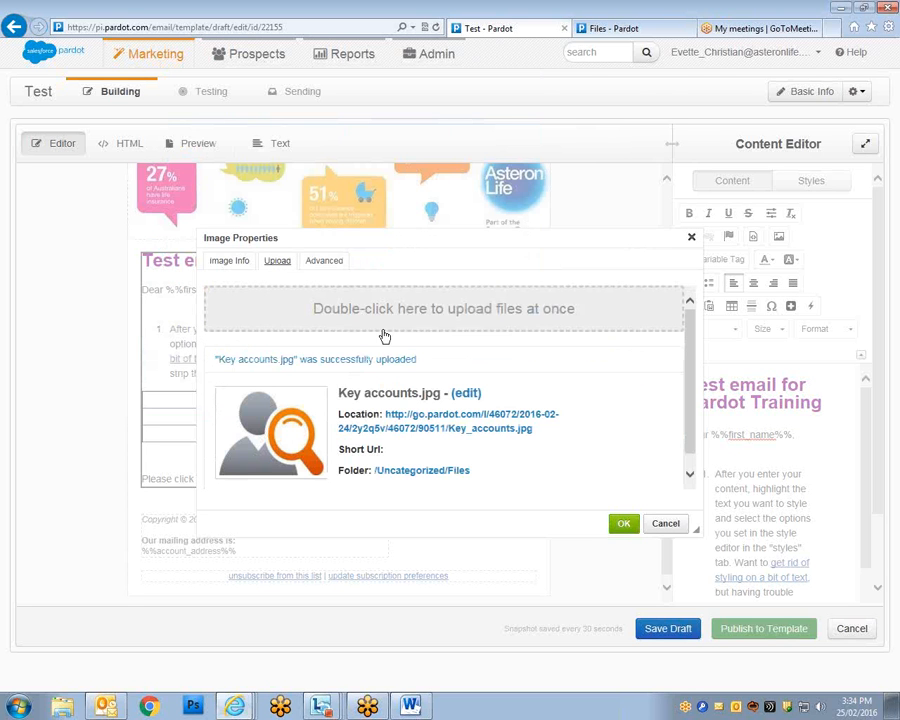
{"action": "left_click", "coordinate": [635, 525]}
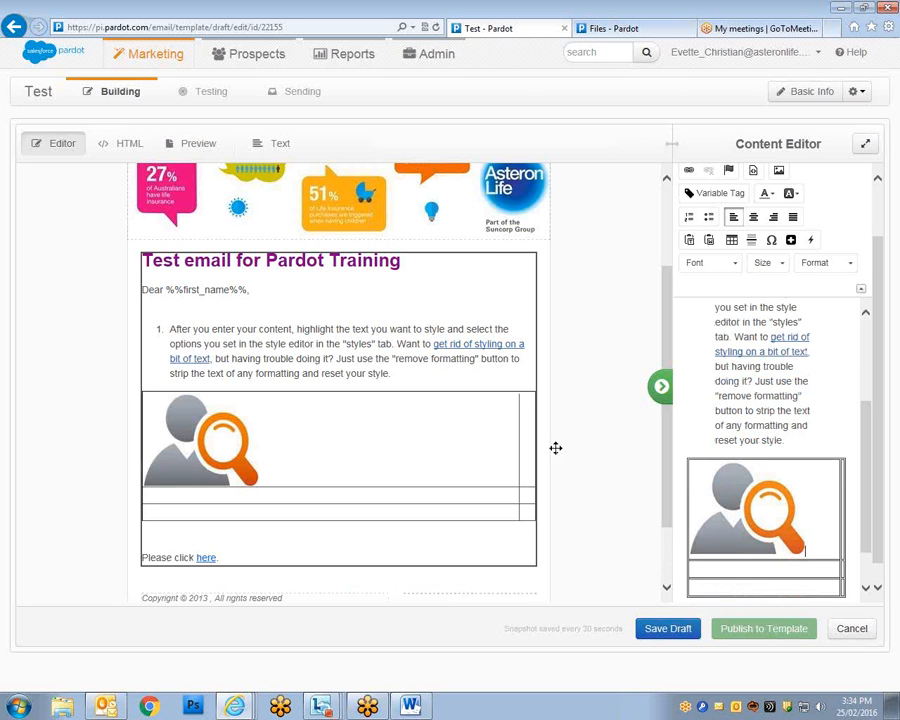
Delete the magnifier image from the email body.
{"action": "left_click", "coordinate": [771, 522]}
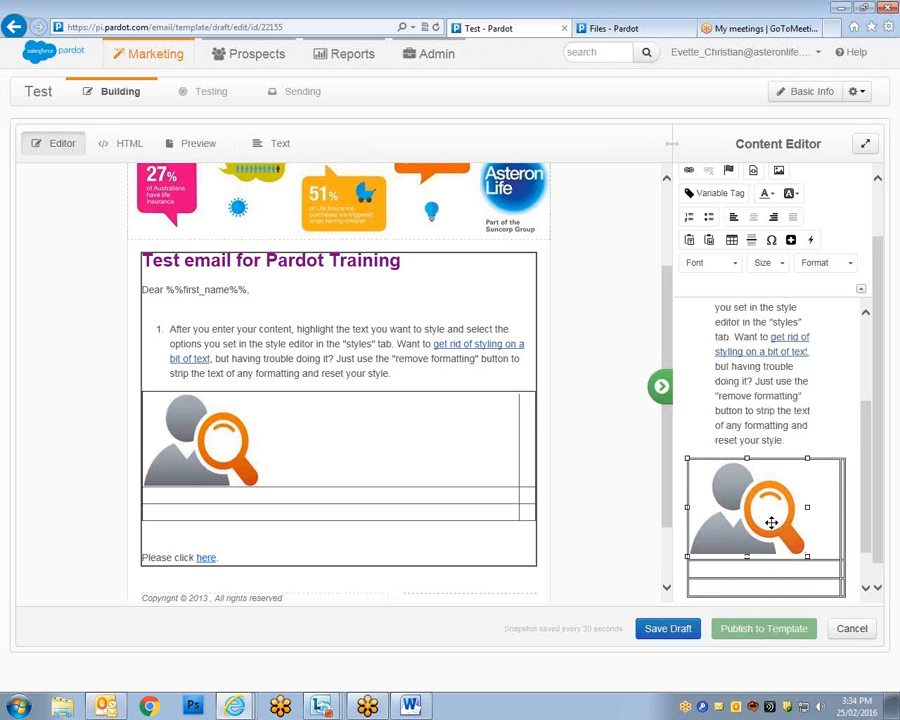
{"action": "left_click_drag", "start_coordinate": [771, 522], "coordinate": [790, 427]}
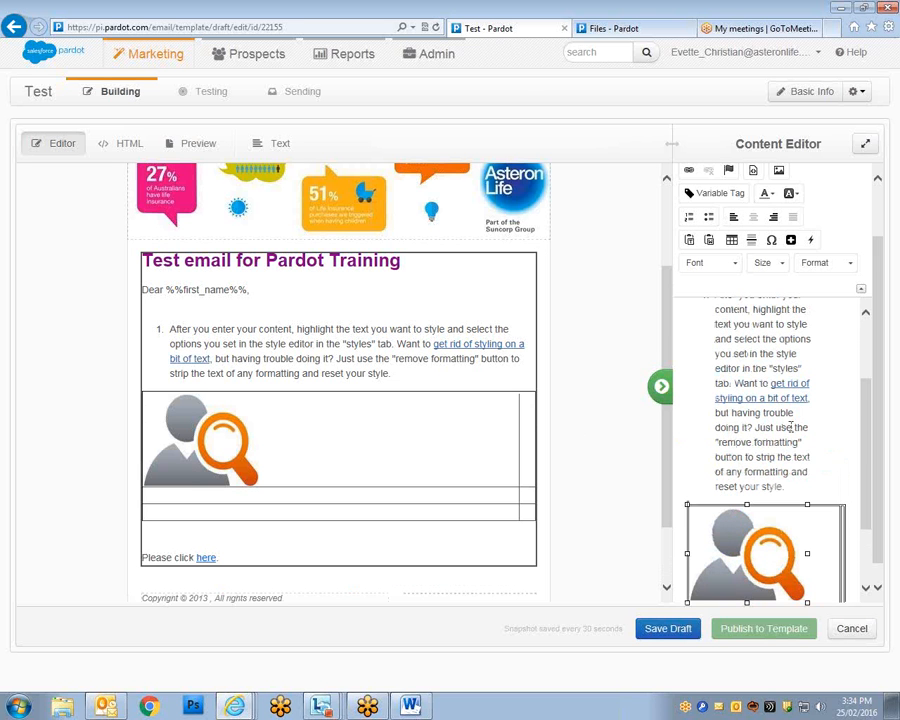
{"action": "scroll", "coordinate": [768, 482], "scroll_direction": "down", "scroll_amount": 2}
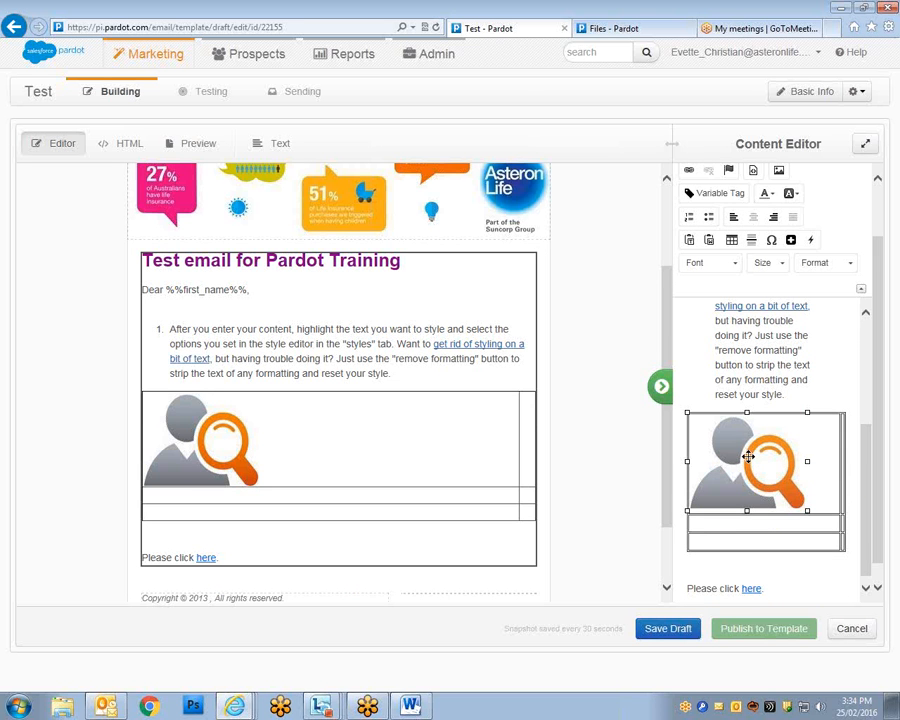
{"action": "key", "text": "Delete"}
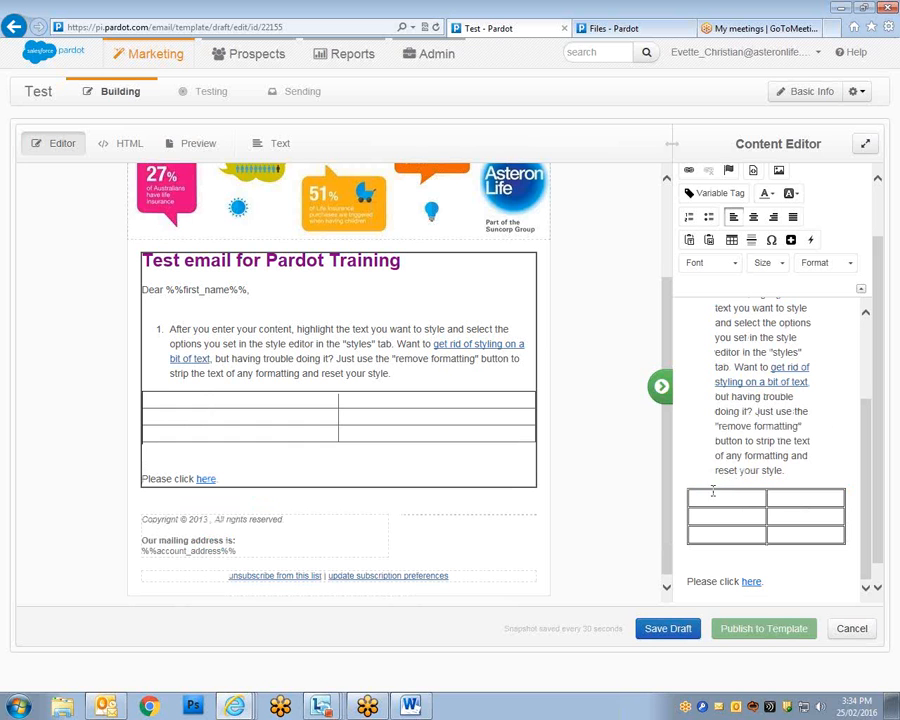
Delete the end of the list sentence so it stops at 'but having trouble'.
{"action": "left_click_drag", "start_coordinate": [784, 471], "coordinate": [708, 418]}
{"action": "key", "text": "Delete"}
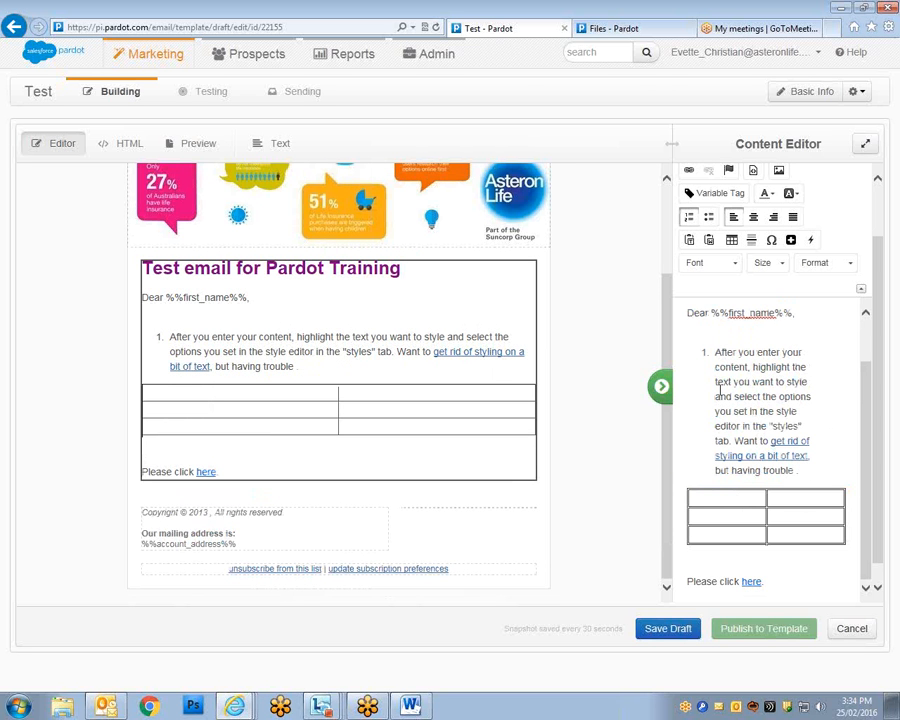
{"action": "scroll", "coordinate": [736, 395], "scroll_direction": "up", "scroll_amount": 5}
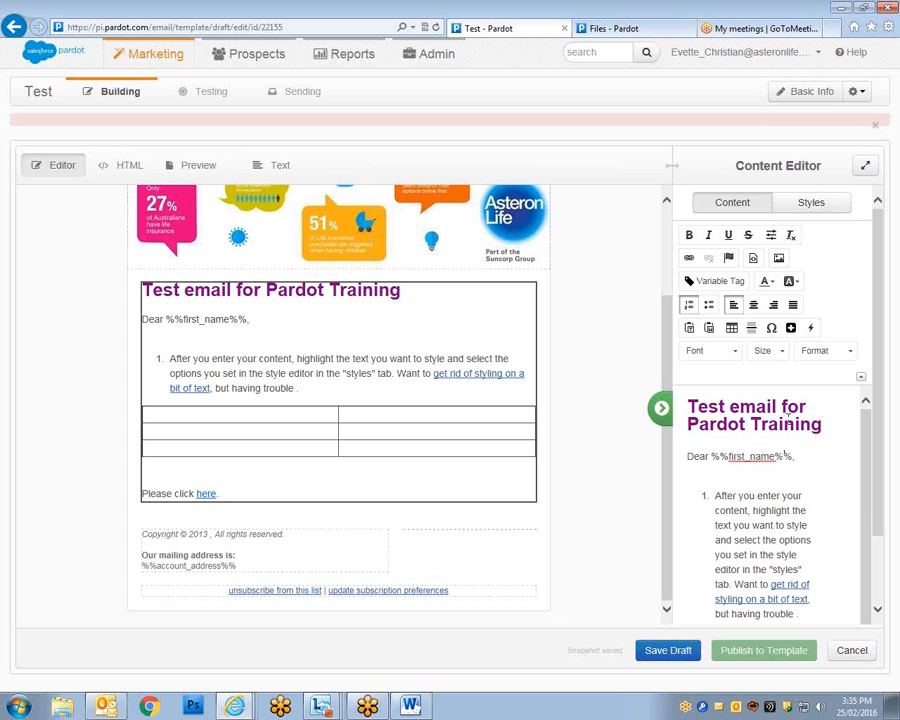
{"action": "scroll", "coordinate": [760, 480], "scroll_direction": "down", "scroll_amount": 1}
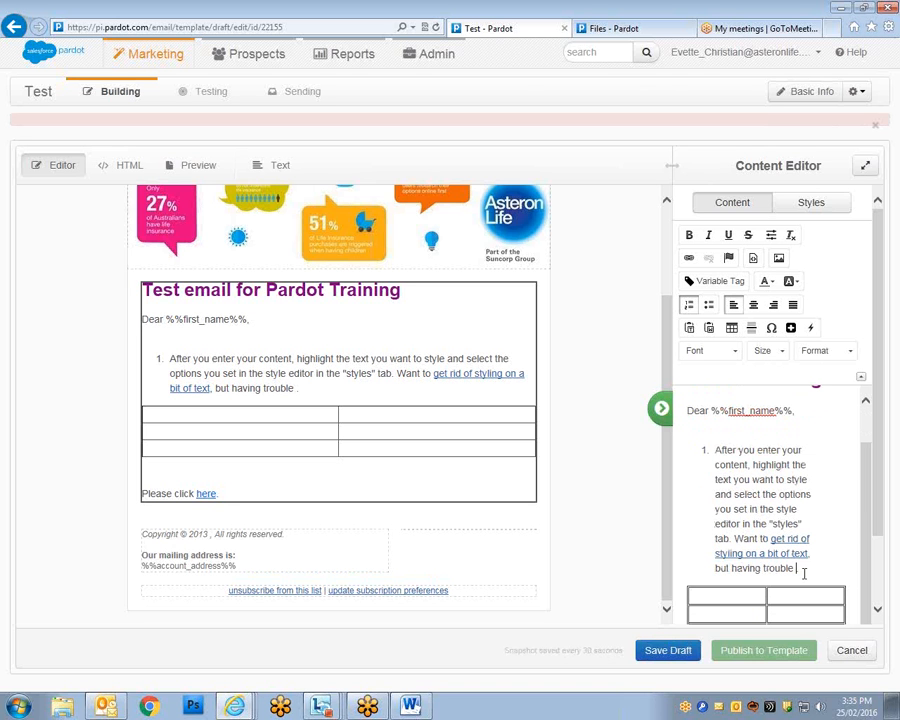
{"action": "mouse_move", "coordinate": [726, 579]}
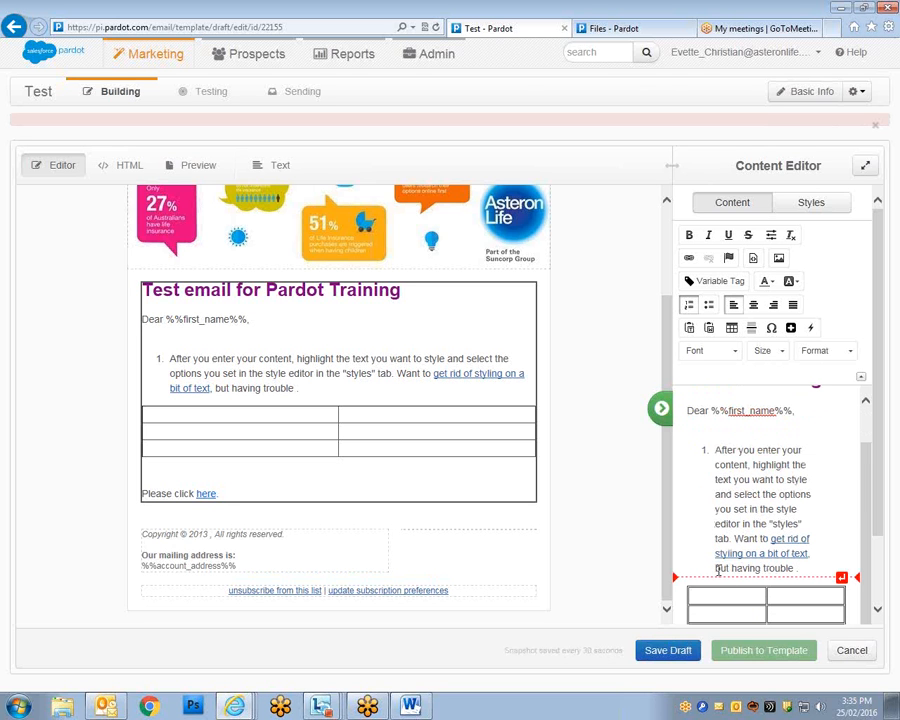
{"action": "scroll", "coordinate": [715, 485], "scroll_direction": "down", "scroll_amount": 3}
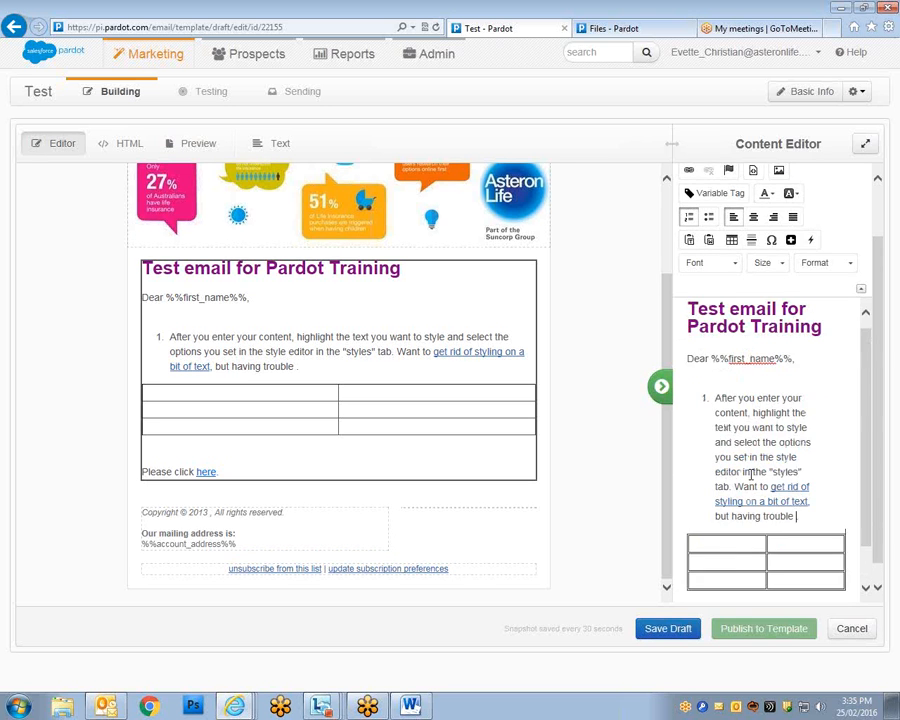
{"action": "scroll", "coordinate": [750, 476], "scroll_direction": "up", "scroll_amount": 3}
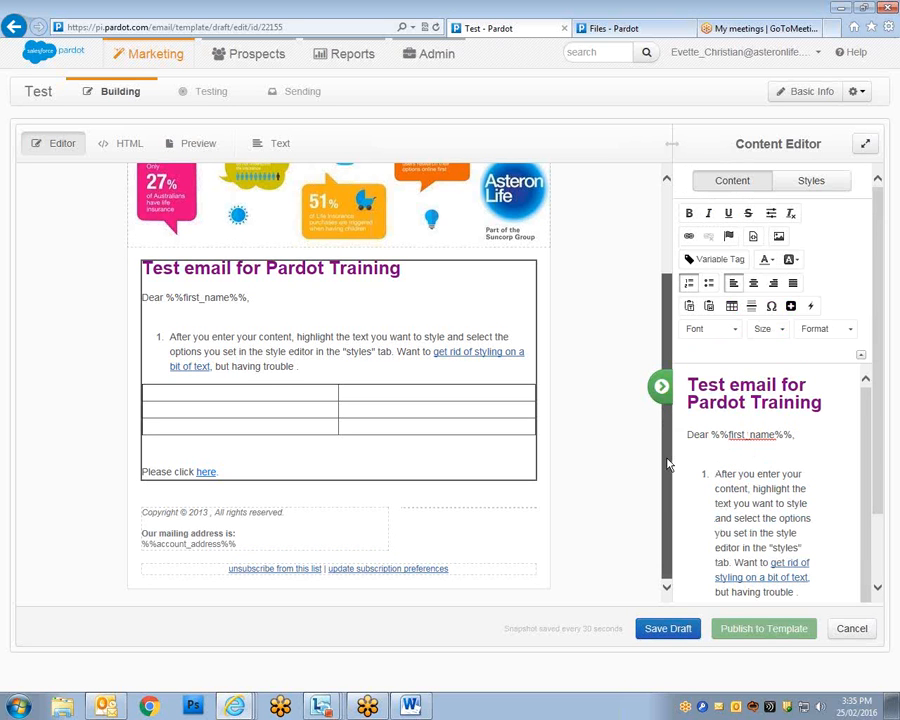
Scroll through the email preview to check it, then save the draft.
{"action": "scroll", "coordinate": [667, 445], "scroll_direction": "up", "scroll_amount": 3}
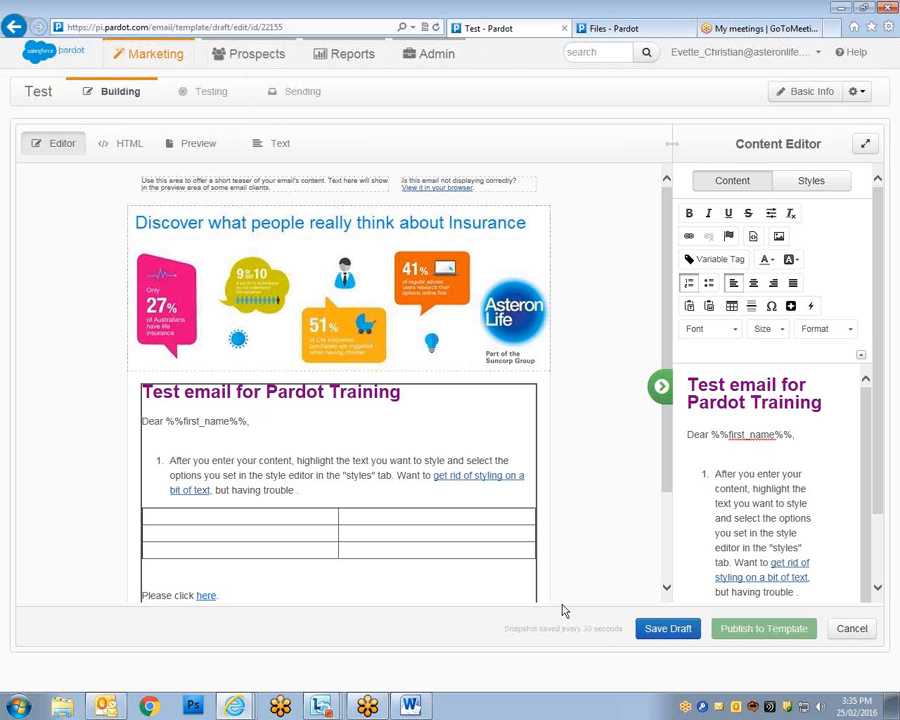
{"action": "mouse_move", "coordinate": [666, 273]}
{"action": "left_mouse_down"}
{"action": "mouse_move", "coordinate": [665, 293]}
{"action": "mouse_move", "coordinate": [660, 268]}
{"action": "left_mouse_up"}
{"action": "scroll", "coordinate": [311, 565], "scroll_direction": "down", "scroll_amount": 1}
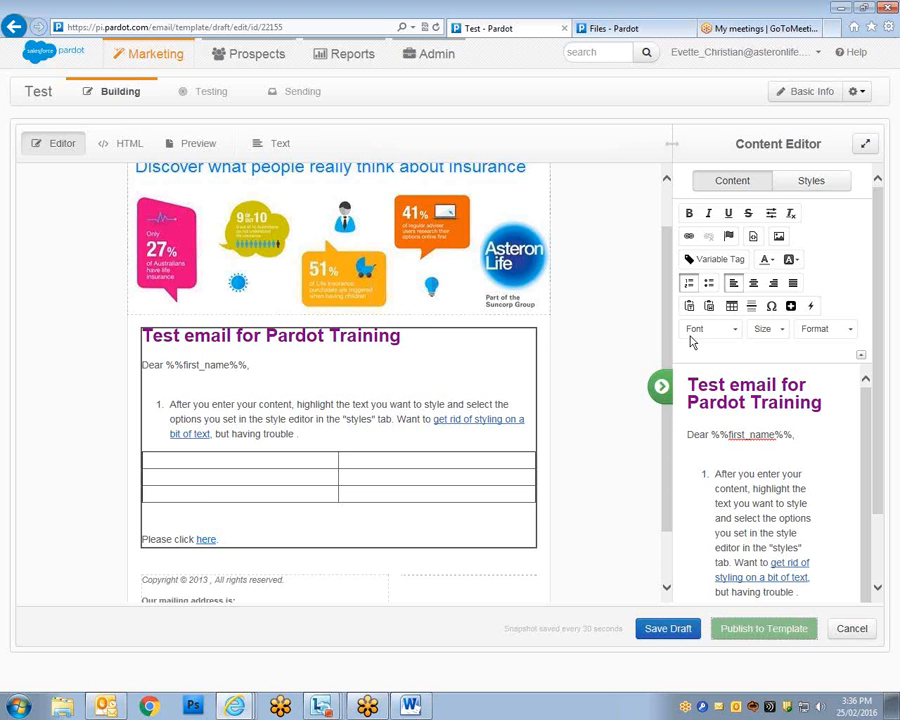
{"action": "scroll", "coordinate": [617, 172], "scroll_direction": "up", "scroll_amount": 2}
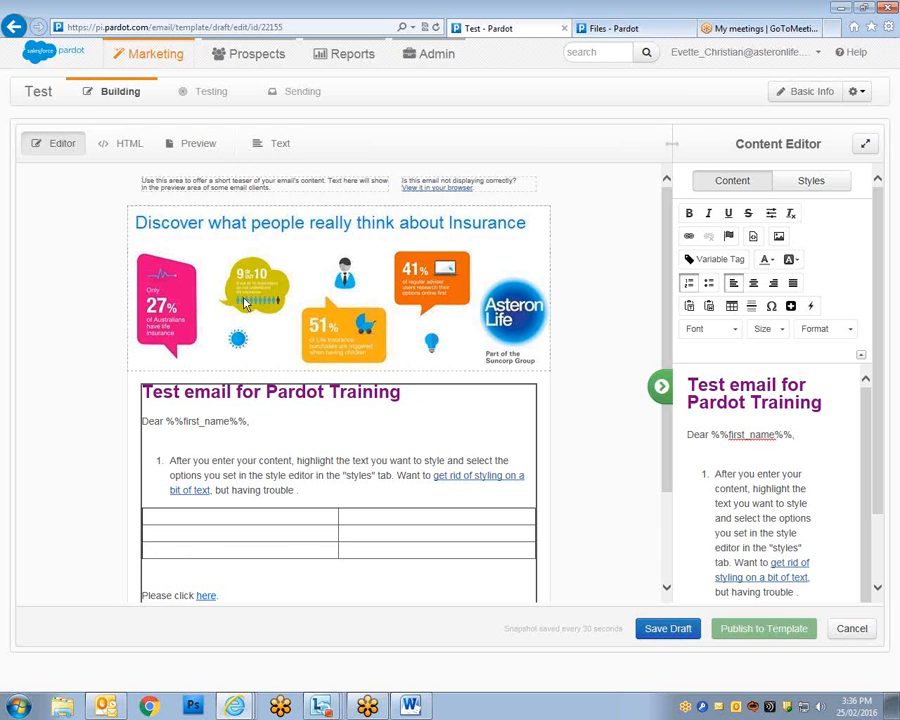
{"action": "left_click", "coordinate": [216, 100]}
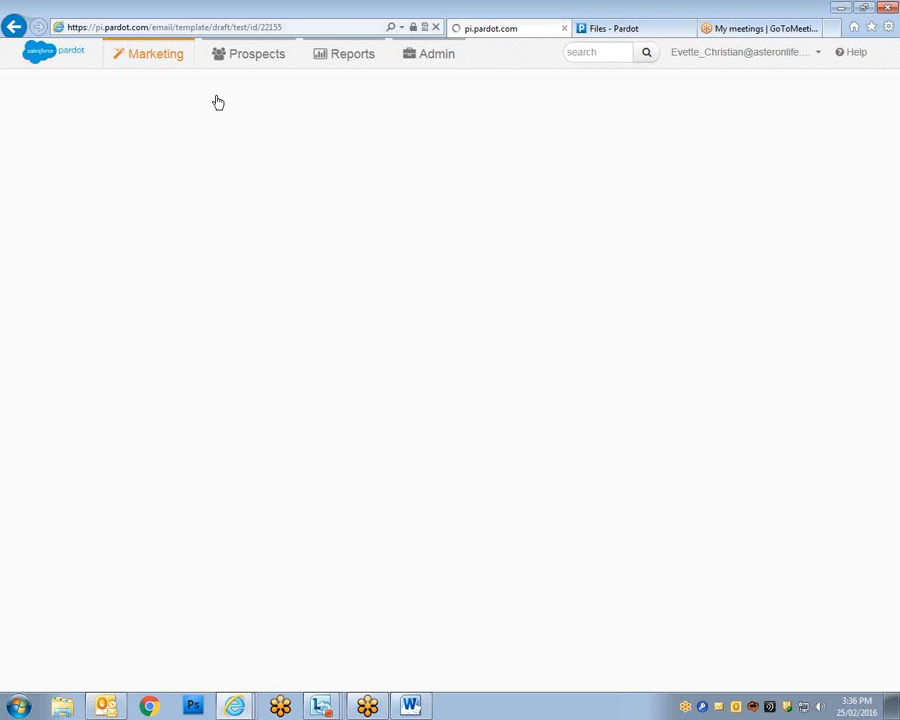
Send a test copy of the email to your own address, filling gaps with temporary data.
{"action": "left_click", "coordinate": [119, 404]}
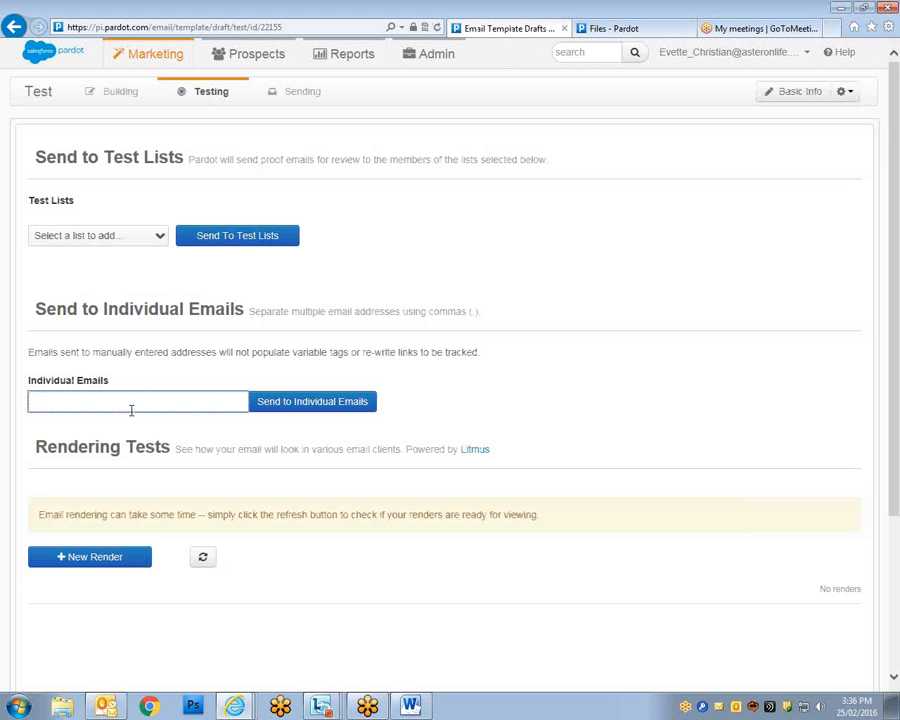
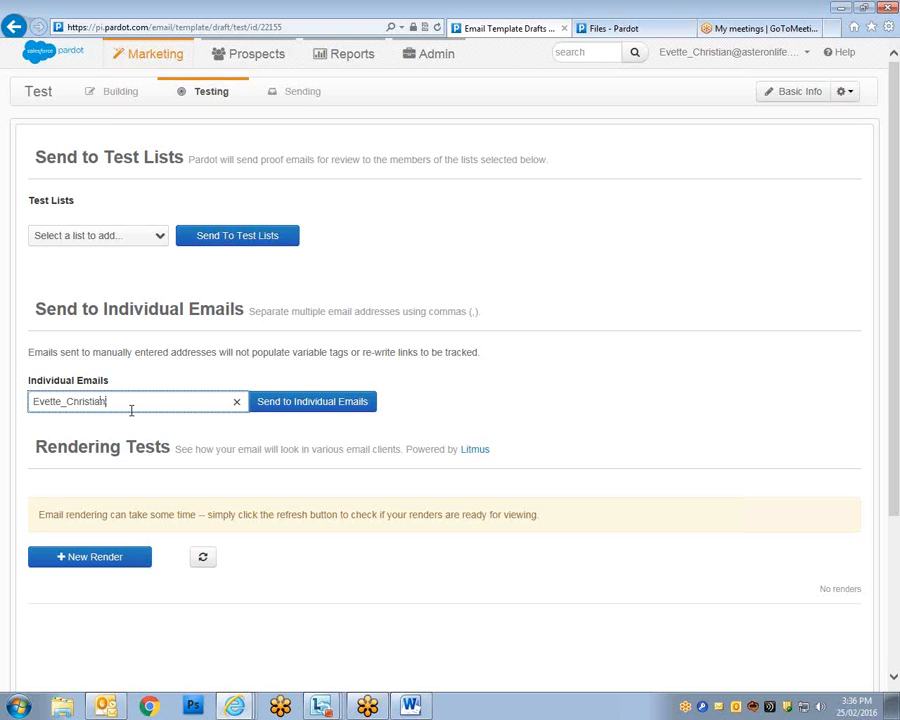
{"action": "left_click", "coordinate": [282, 406]}
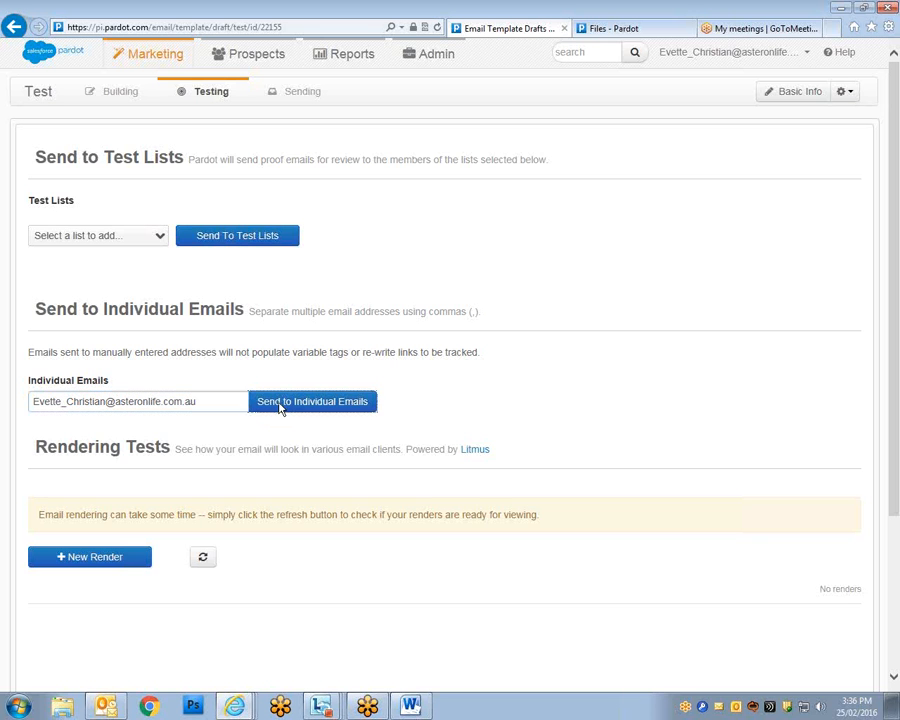
{"action": "left_click", "coordinate": [378, 247]}
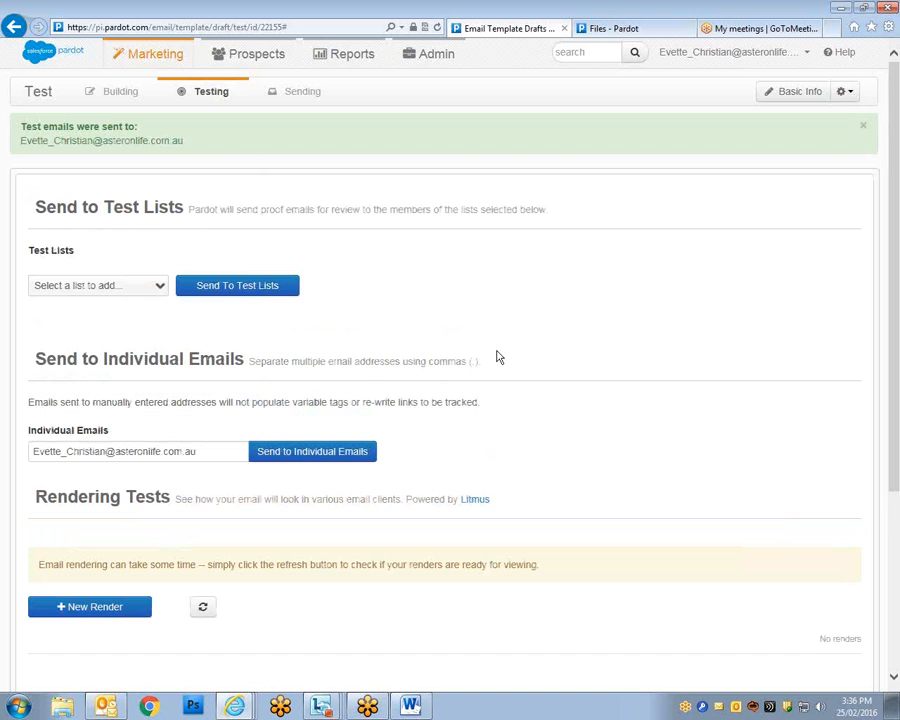
{"action": "triple_click", "coordinate": [47, 138]}
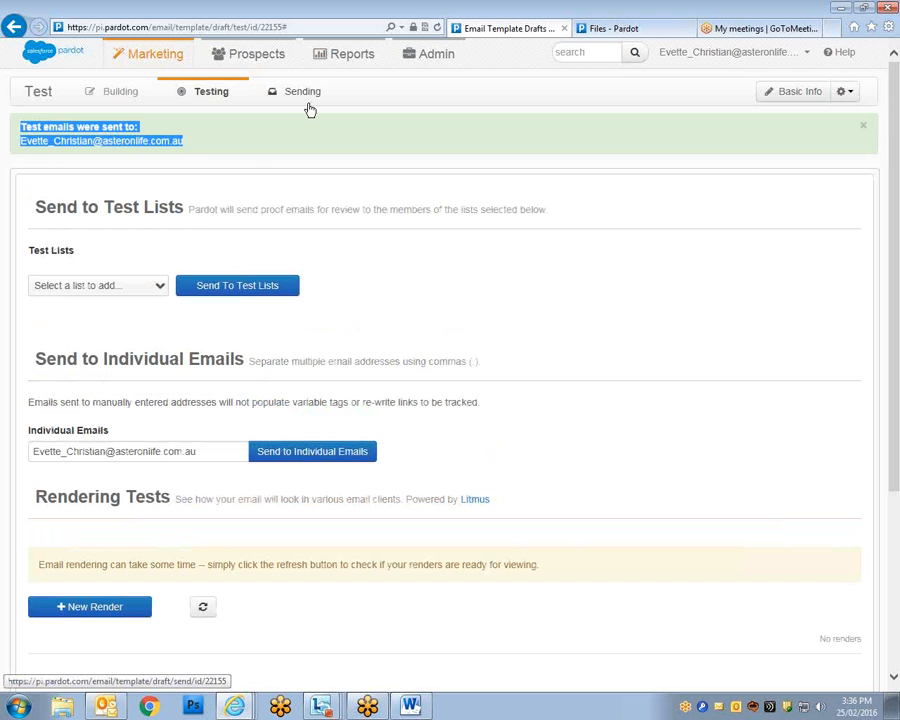
Move on to the Sending step and bring the Outlook window over the page.
{"action": "mouse_move", "coordinate": [338, 47]}
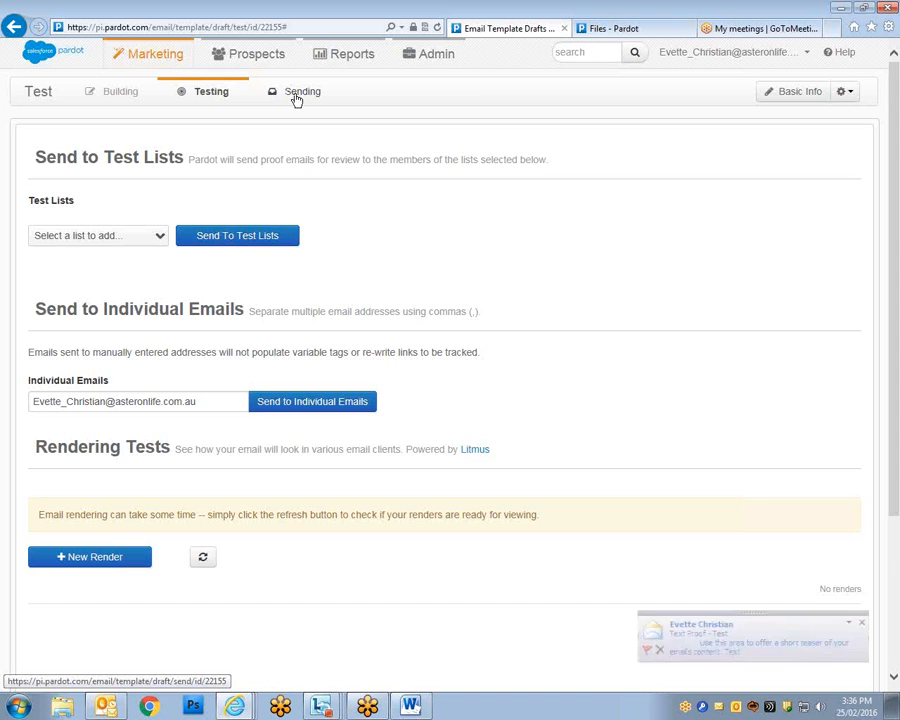
{"action": "left_click", "coordinate": [296, 99]}
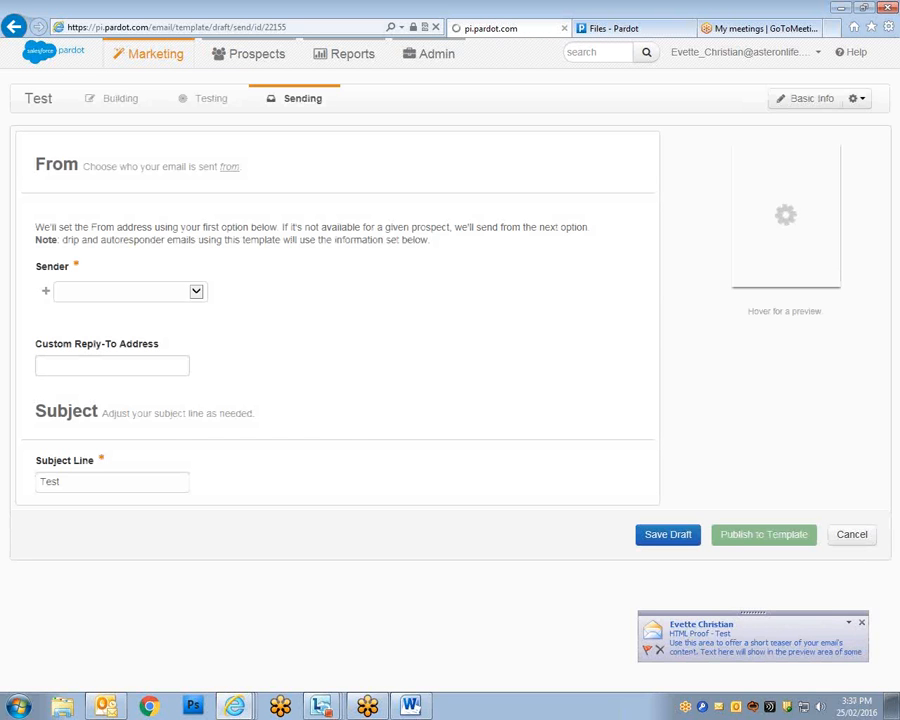
{"action": "left_click_drag", "start_coordinate": [898, 157], "coordinate": [662, 157]}
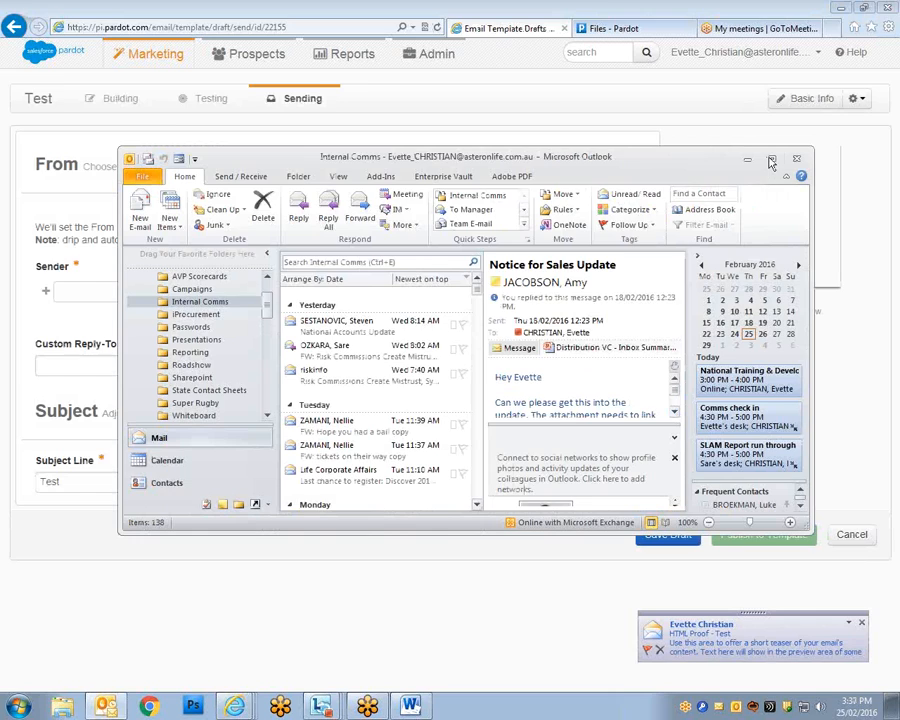
In a maximised Outlook, open the HTML Proof - Test message and download its blocked pictures.
{"action": "left_click", "coordinate": [771, 160]}
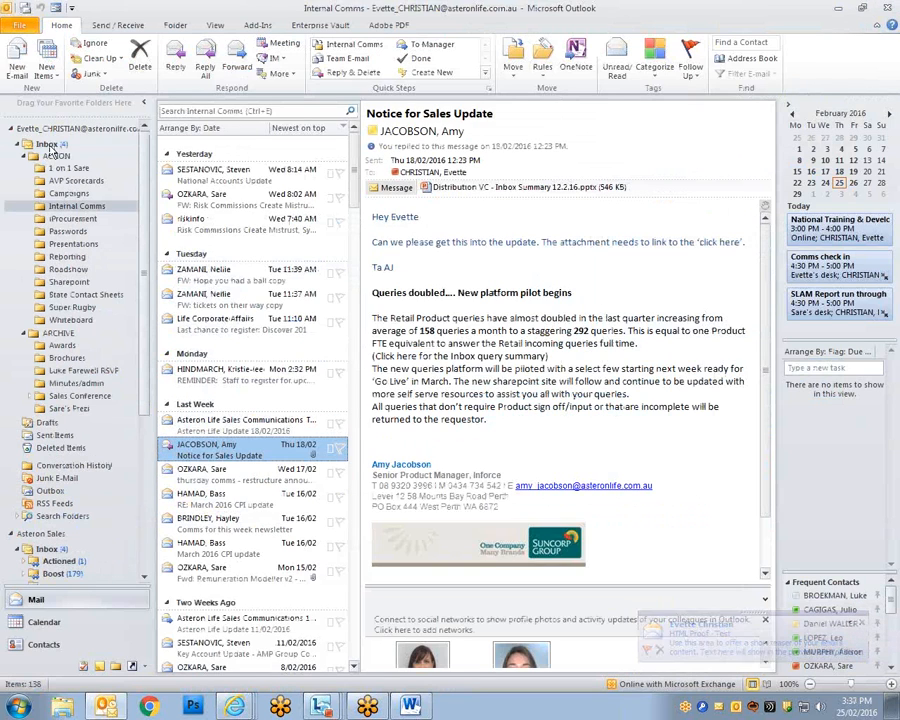
{"action": "left_click", "coordinate": [48, 145]}
{"action": "left_click", "coordinate": [240, 178]}
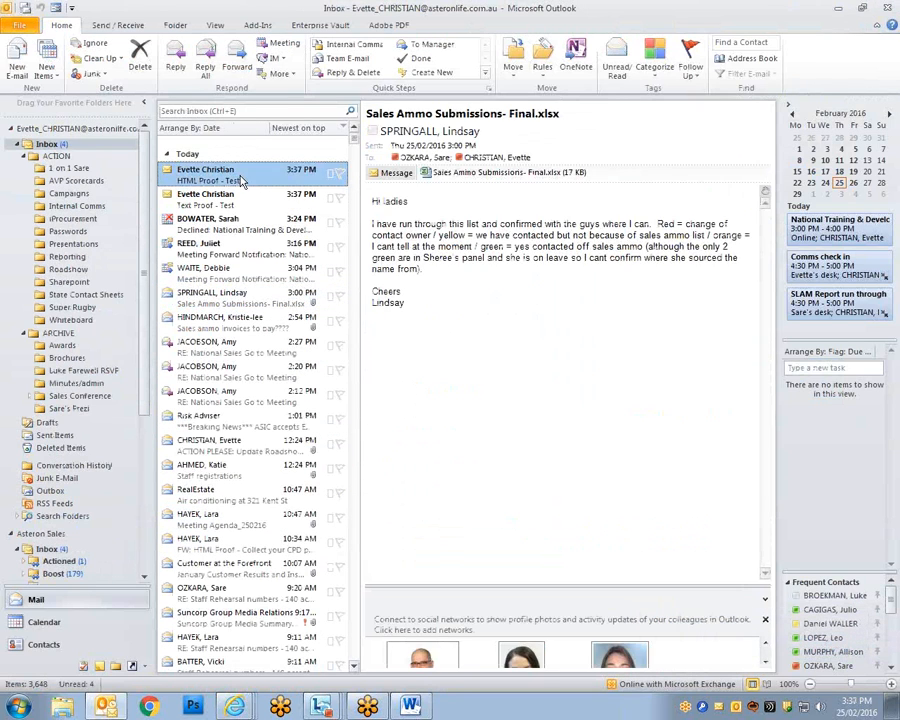
{"action": "double_click", "coordinate": [240, 178]}
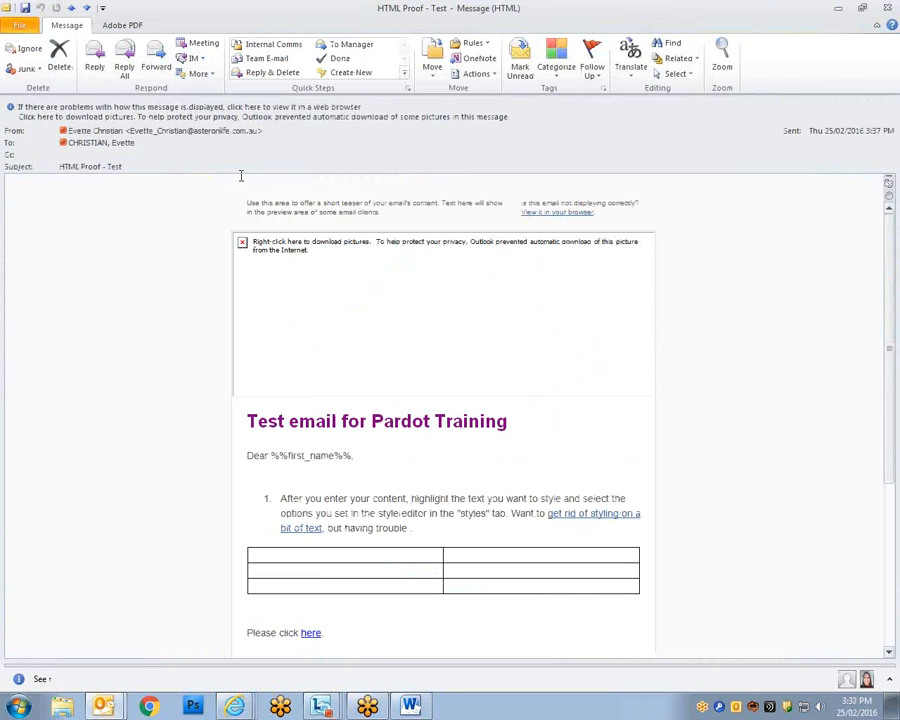
{"action": "right_click", "coordinate": [378, 320]}
{"action": "left_click", "coordinate": [414, 364]}
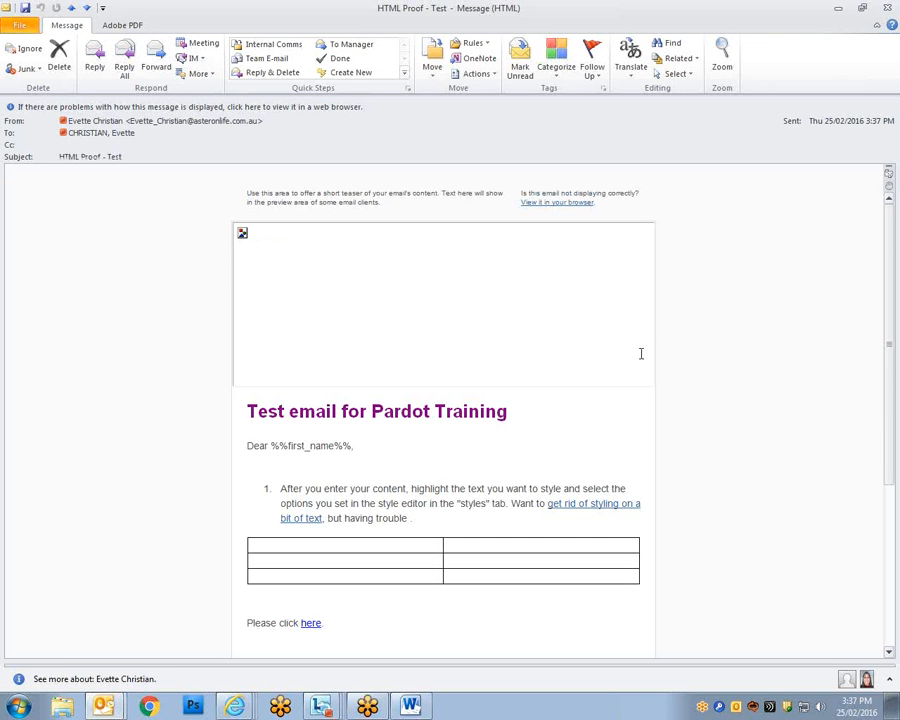
Select the footer mailing address, then follow the email's 'here' link.
{"action": "scroll", "coordinate": [573, 317], "scroll_direction": "down", "scroll_amount": 3}
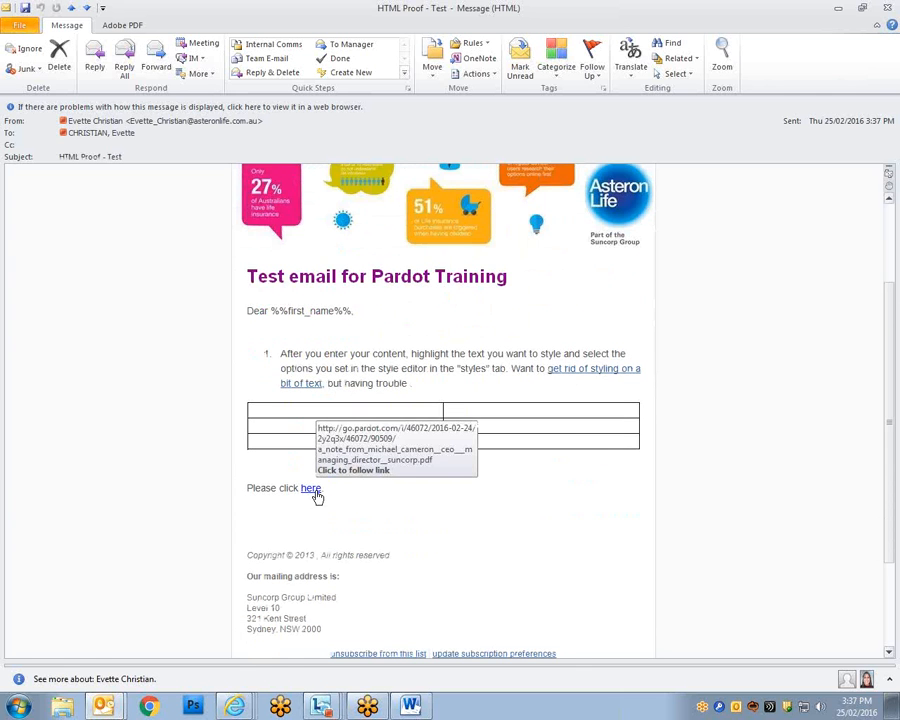
{"action": "scroll", "coordinate": [418, 540], "scroll_direction": "down", "scroll_amount": 2}
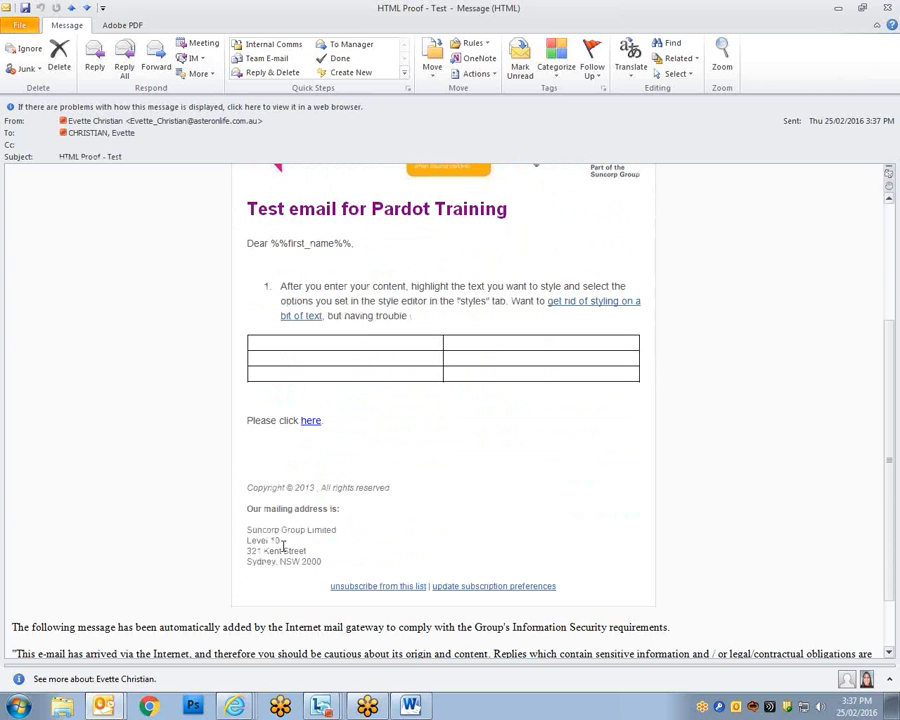
{"action": "left_click_drag", "start_coordinate": [322, 562], "coordinate": [243, 508]}
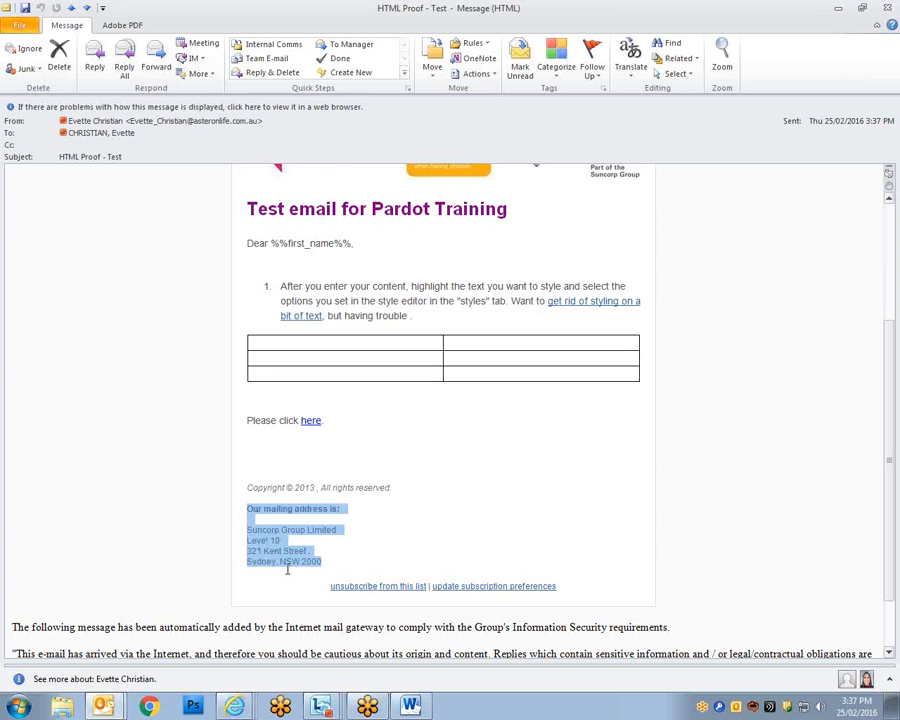
{"action": "left_click", "coordinate": [370, 528]}
{"action": "scroll", "coordinate": [370, 528], "scroll_direction": "up", "scroll_amount": 2}
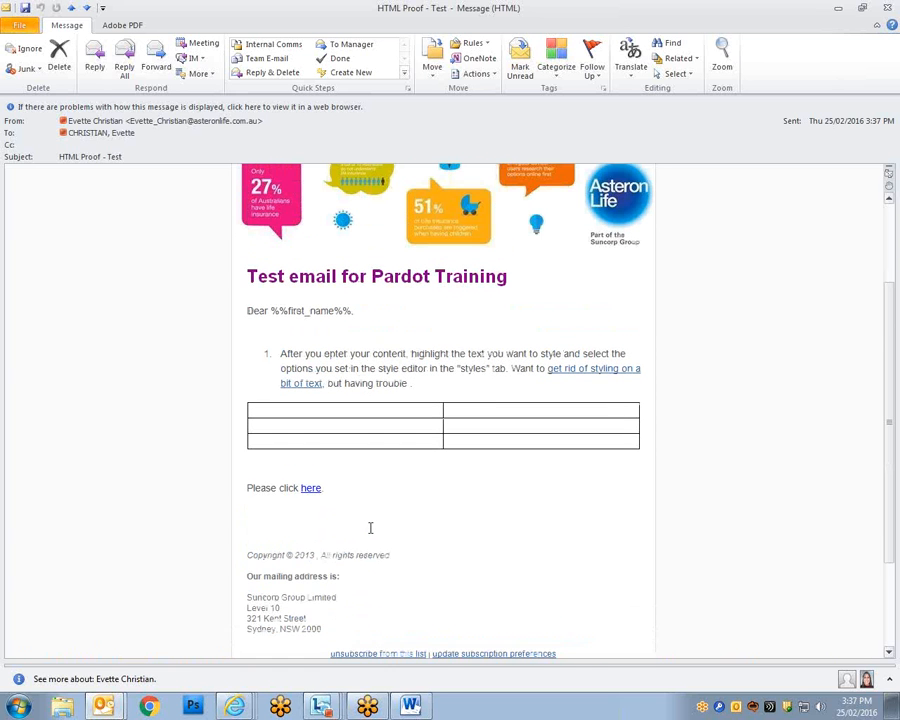
{"action": "left_click_drag", "start_coordinate": [324, 631], "coordinate": [272, 603]}
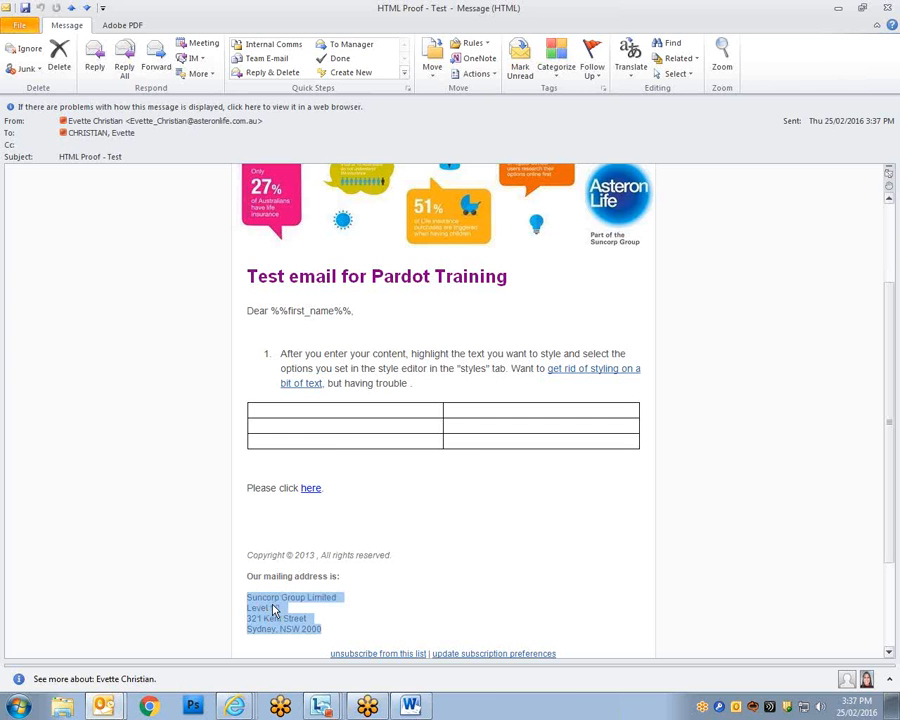
{"action": "left_click", "coordinate": [312, 490]}
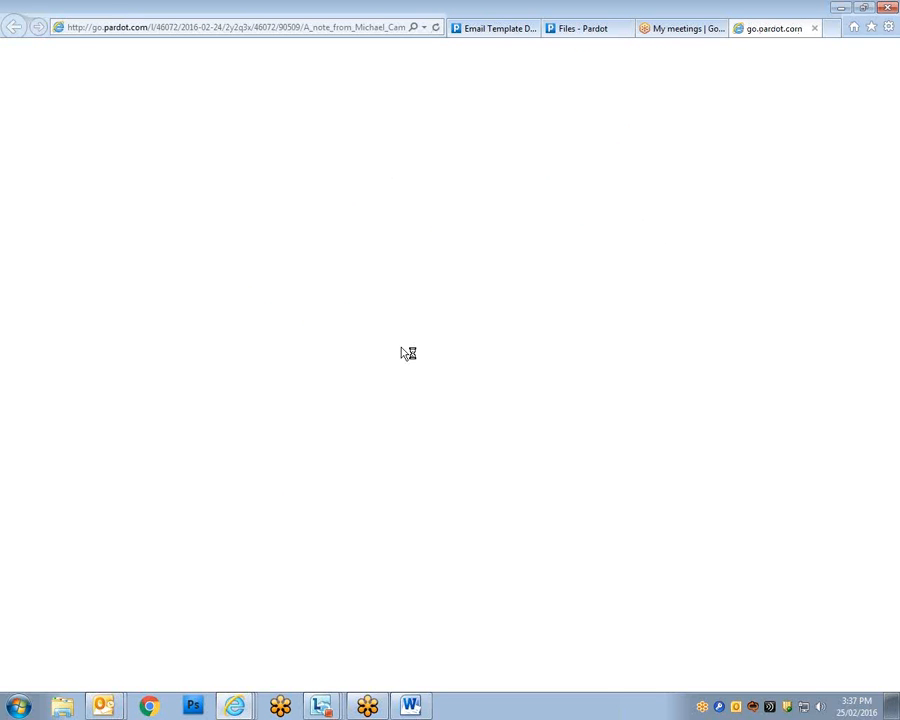
Open the Suncorp PDF letter in maximised Adobe Reader, minimise it, and return to 'Files - Pardot'.
{"action": "left_click", "coordinate": [510, 165]}
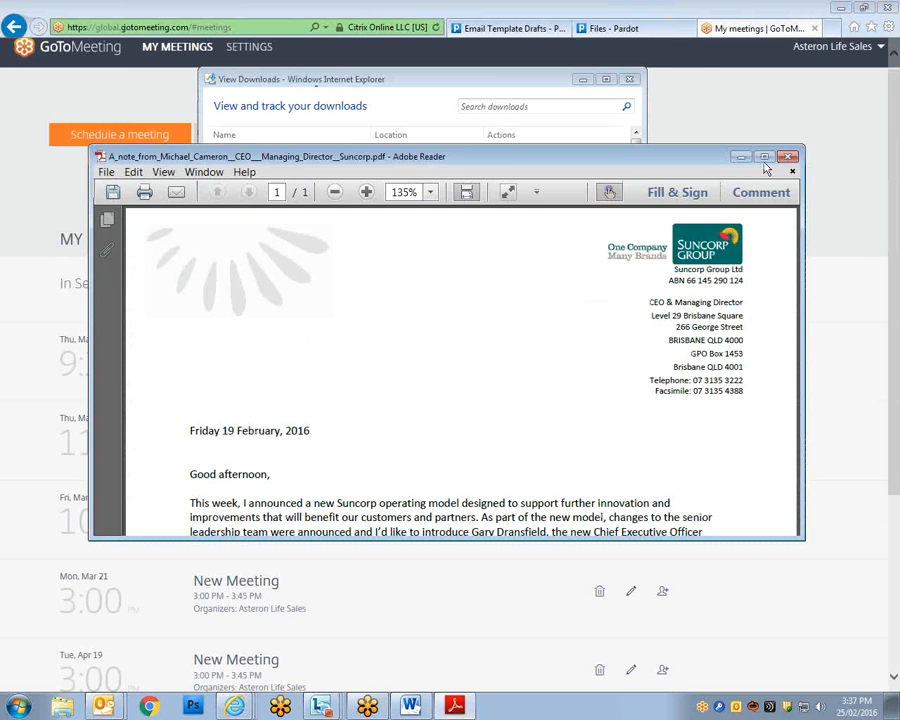
{"action": "left_click", "coordinate": [764, 157]}
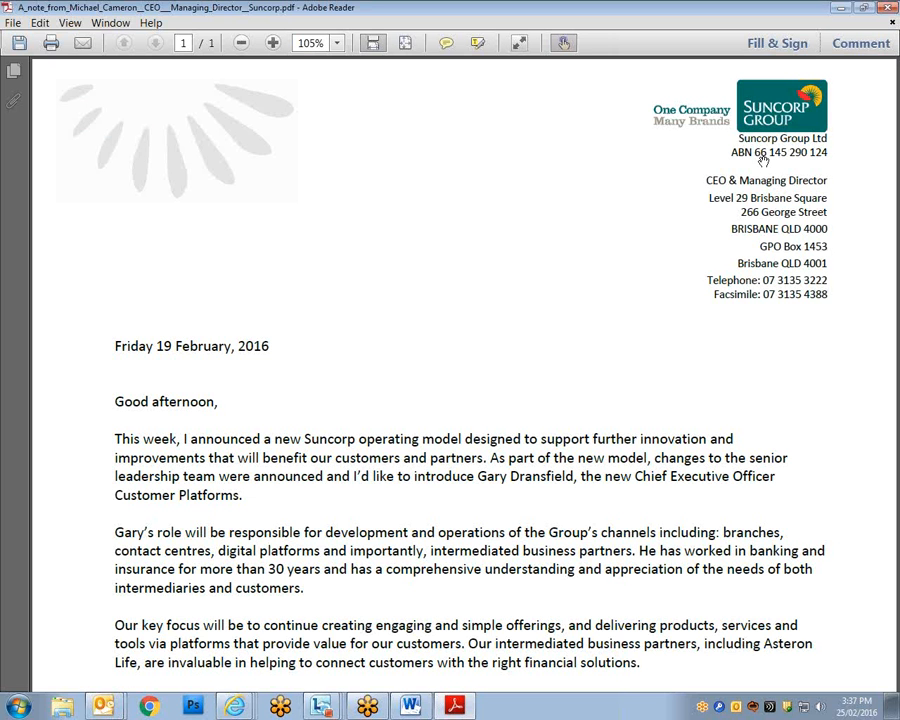
{"action": "left_click", "coordinate": [838, 10]}
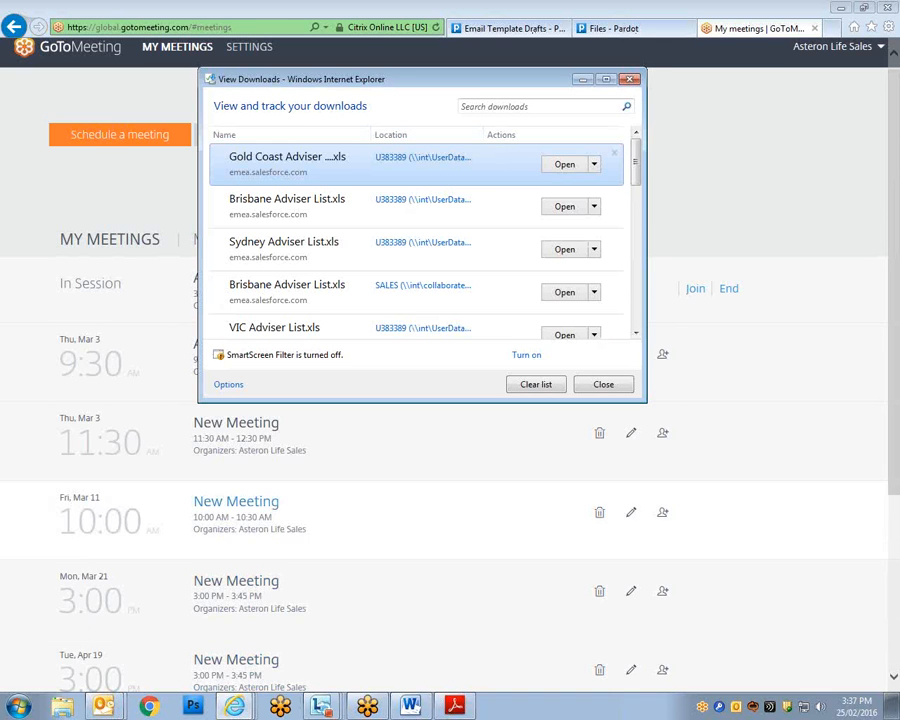
{"action": "left_click", "coordinate": [612, 28]}
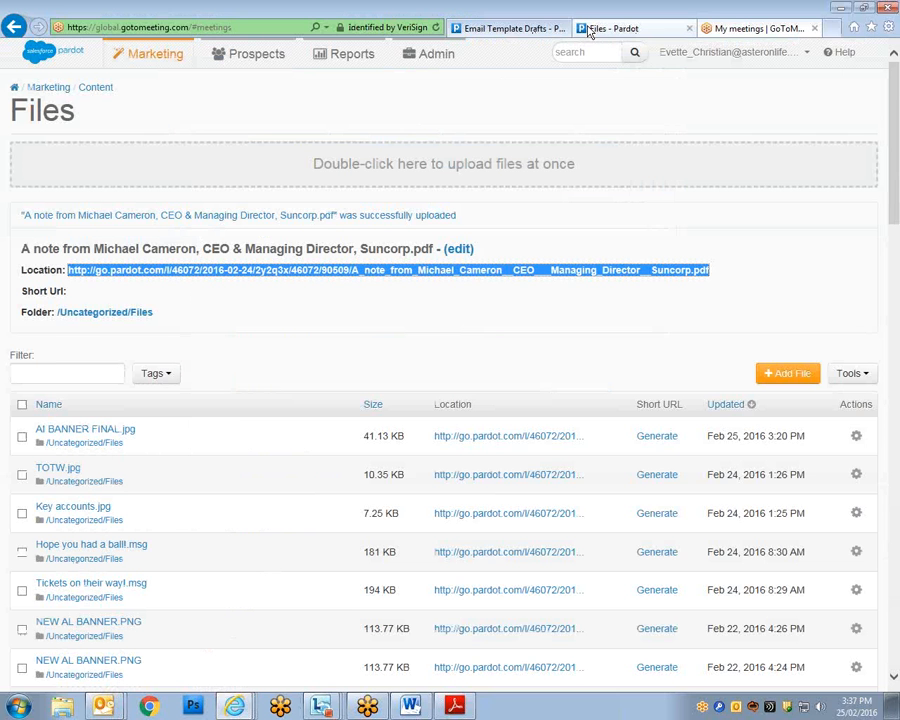
Switch back to the 'Email Template Drafts' tab showing the Test email's Sending step.
{"action": "left_click", "coordinate": [510, 28]}
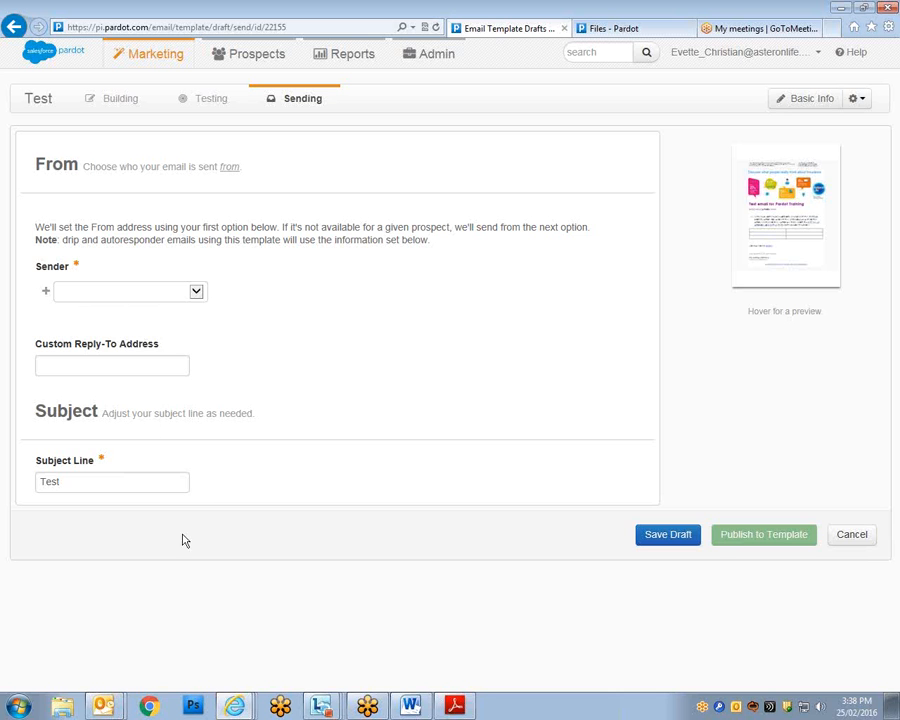
Try Specific User with a staff member as sender, then settle the Sender on General User.
{"action": "left_click", "coordinate": [170, 293]}
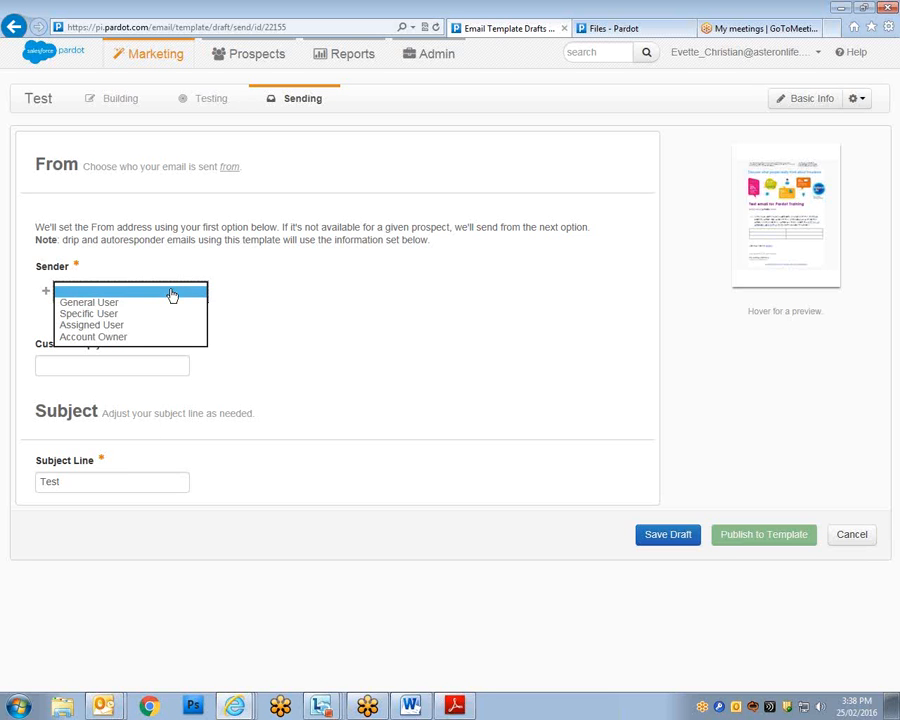
{"action": "left_click", "coordinate": [138, 303]}
{"action": "left_click", "coordinate": [138, 298]}
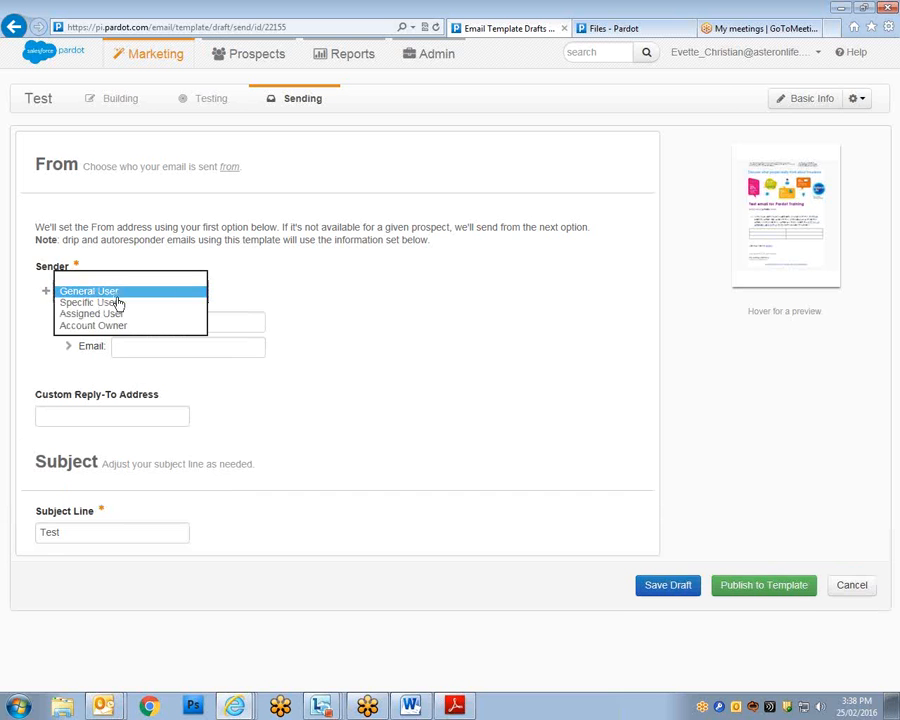
{"action": "left_click", "coordinate": [118, 302]}
{"action": "left_click", "coordinate": [308, 293]}
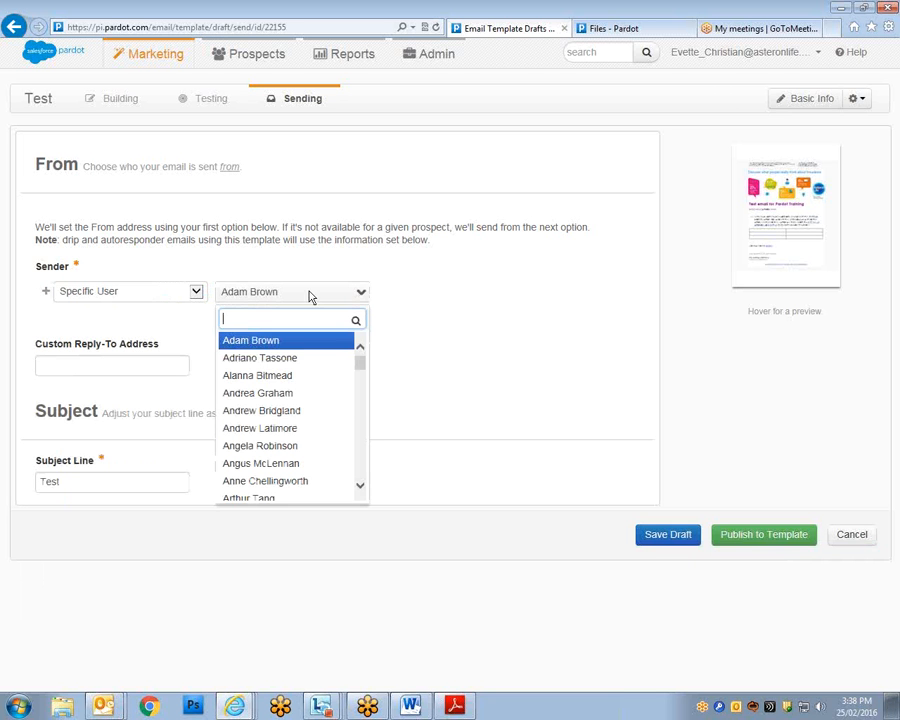
{"action": "left_click", "coordinate": [278, 418]}
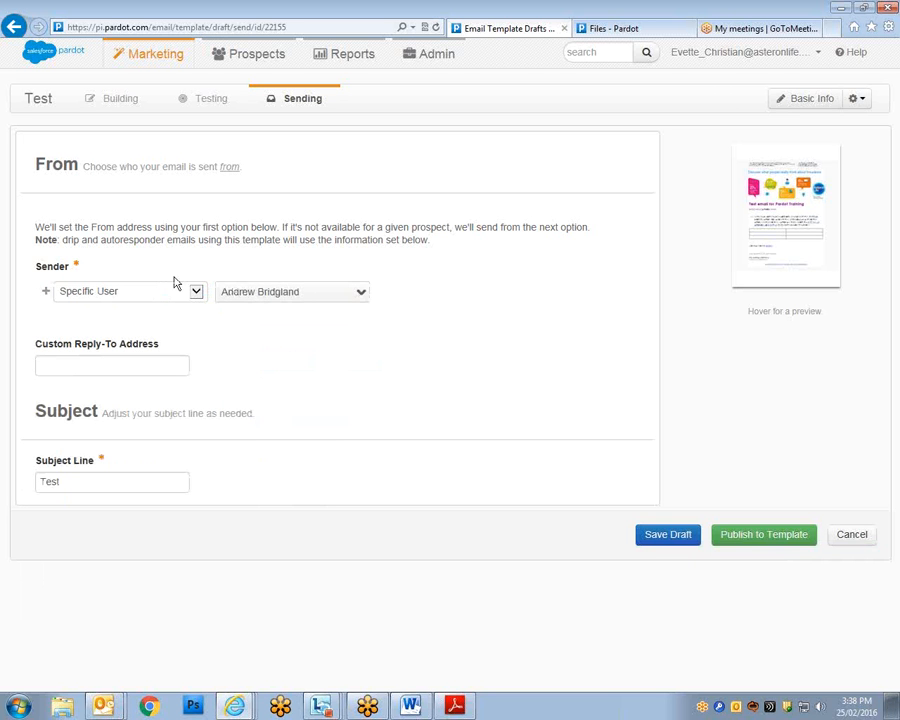
{"action": "left_click", "coordinate": [331, 294]}
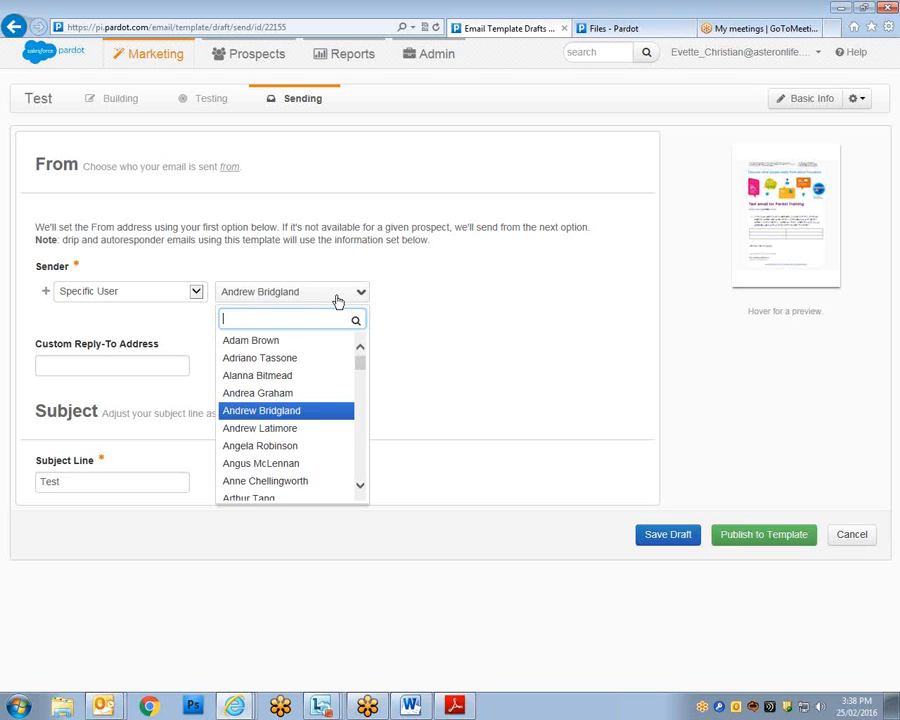
{"action": "scroll", "coordinate": [361, 371], "scroll_direction": "down", "scroll_amount": 3}
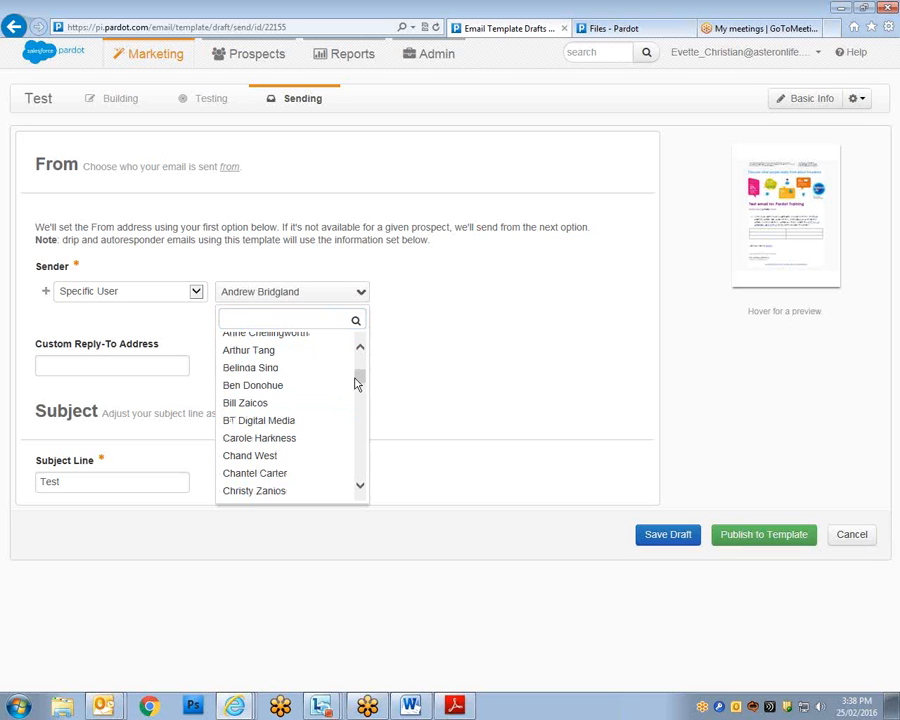
{"action": "left_click_drag", "start_coordinate": [358, 380], "coordinate": [358, 361]}
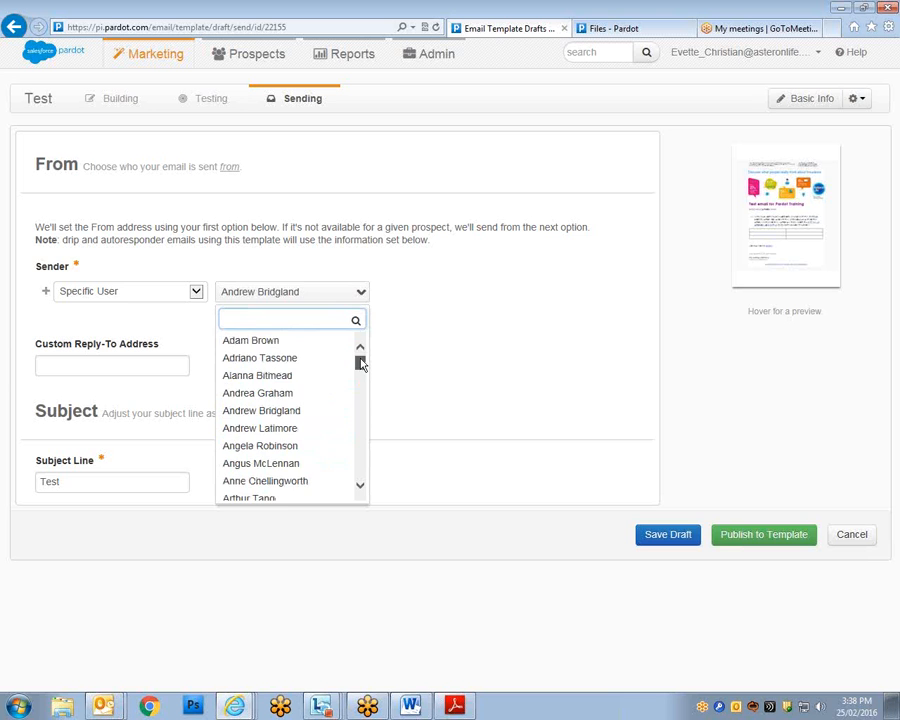
{"action": "left_click", "coordinate": [195, 292]}
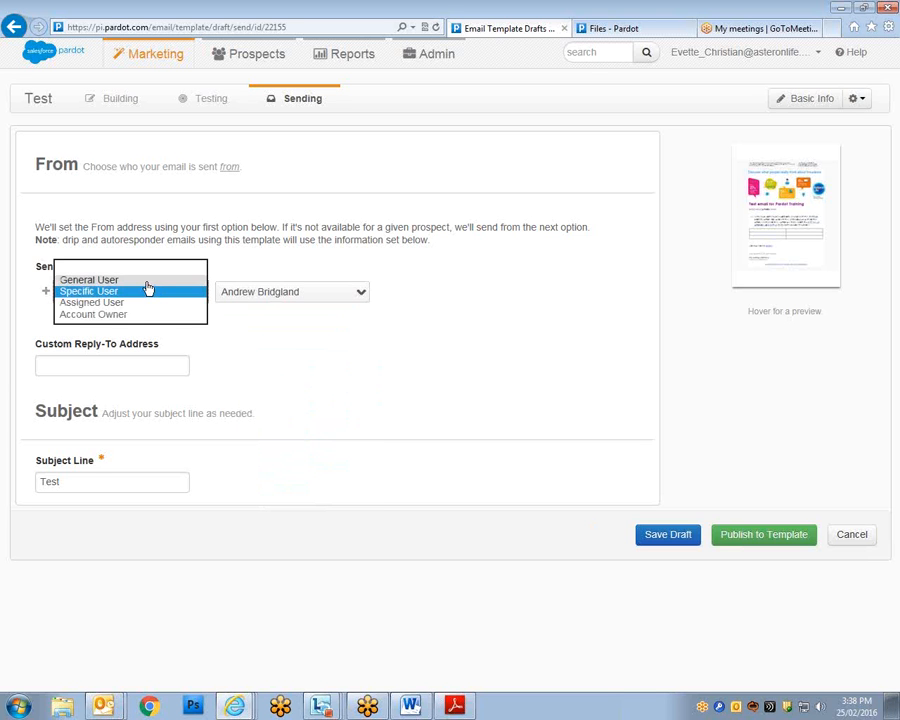
{"action": "left_click", "coordinate": [144, 281]}
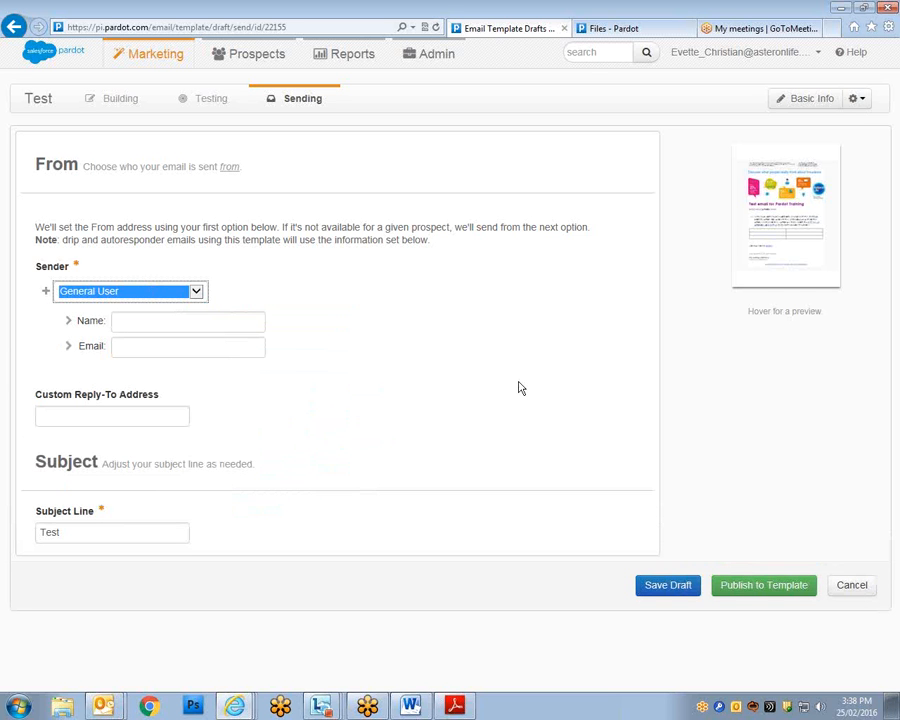
Enter Asteron Life Sales as the sender name and the company sales address as sender email.
{"action": "left_click", "coordinate": [222, 326]}
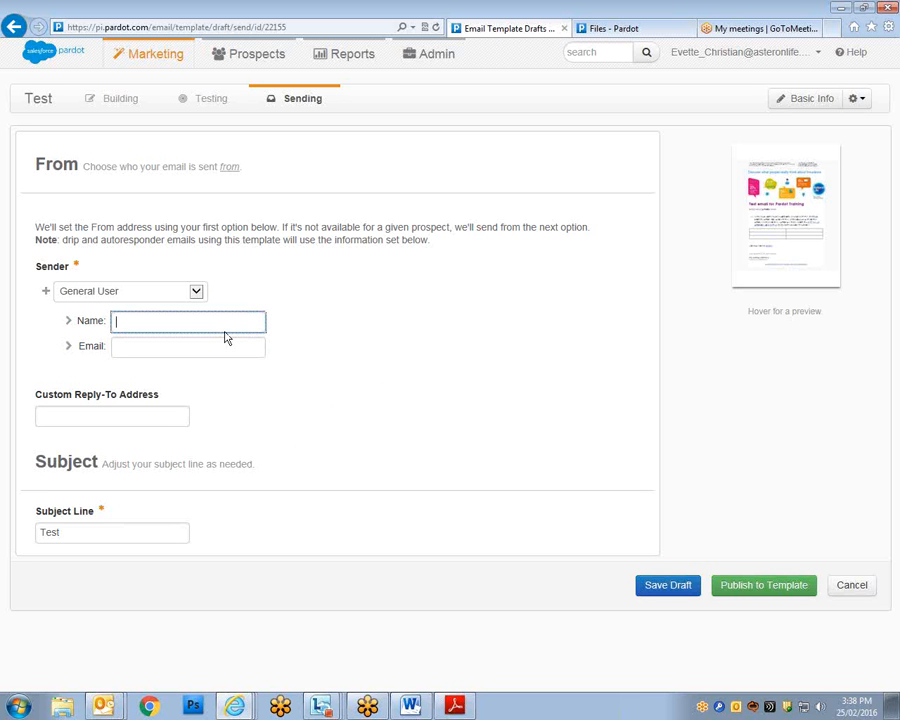
{"action": "type", "text": "Asteron Life Sales"}
{"action": "left_click", "coordinate": [255, 349]}
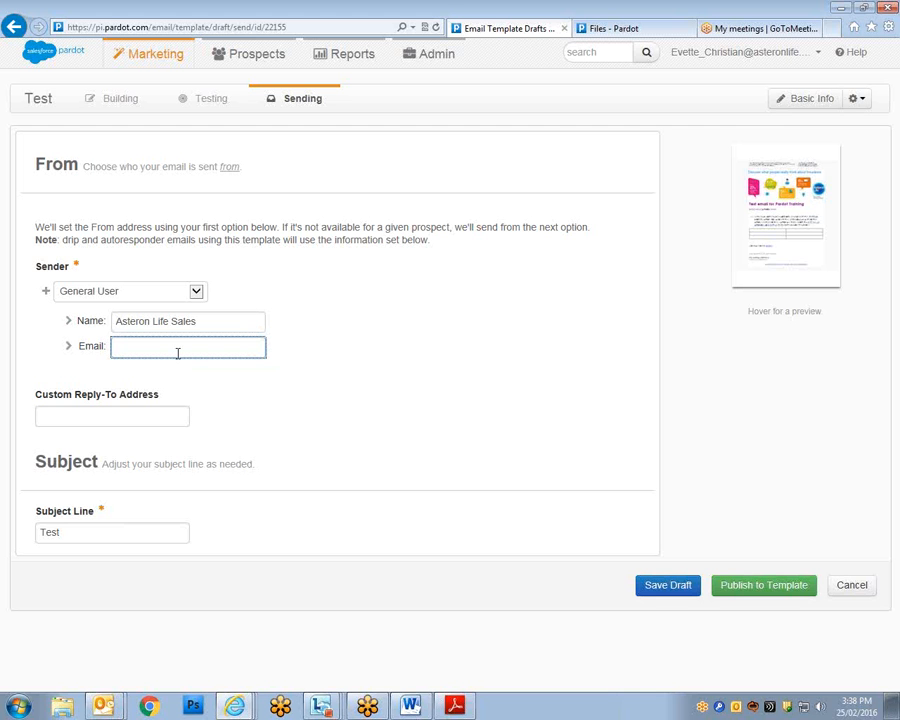
Copy the sender email into Custom Reply-To Address and publish the draft as the Test template.
{"action": "left_click", "coordinate": [130, 406]}
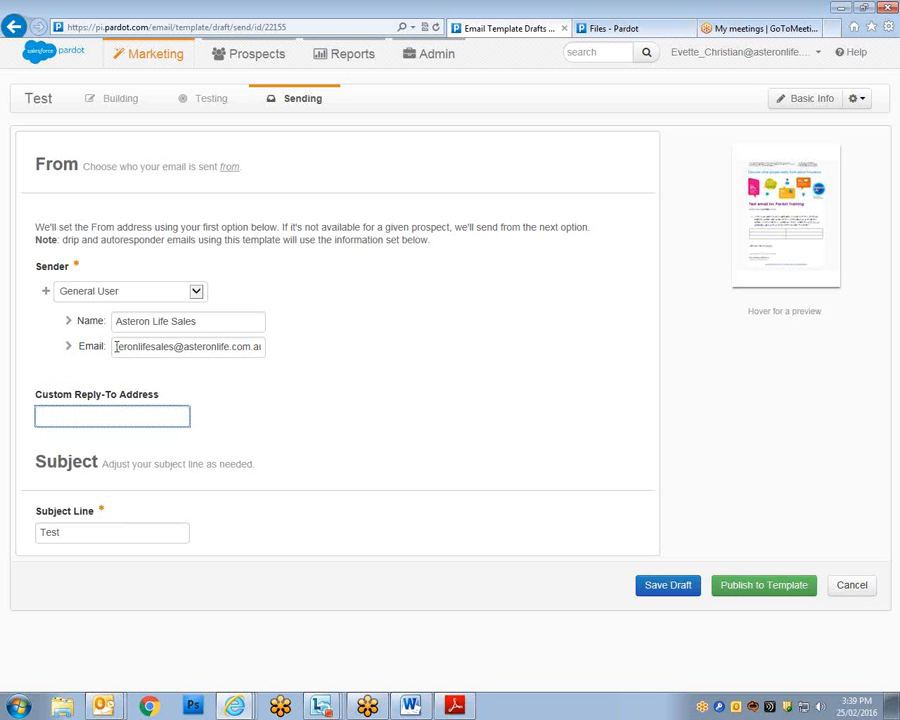
{"action": "left_click_drag", "start_coordinate": [116, 346], "coordinate": [315, 368]}
{"action": "right_click", "coordinate": [183, 348]}
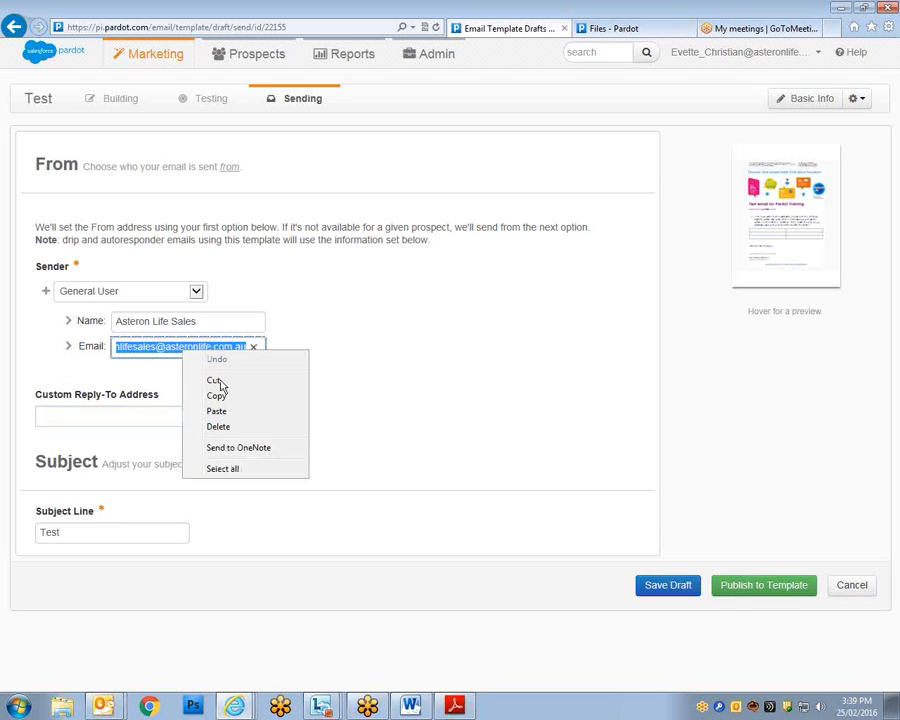
{"action": "left_click", "coordinate": [217, 394]}
{"action": "left_click", "coordinate": [62, 417]}
{"action": "right_click", "coordinate": [63, 420]}
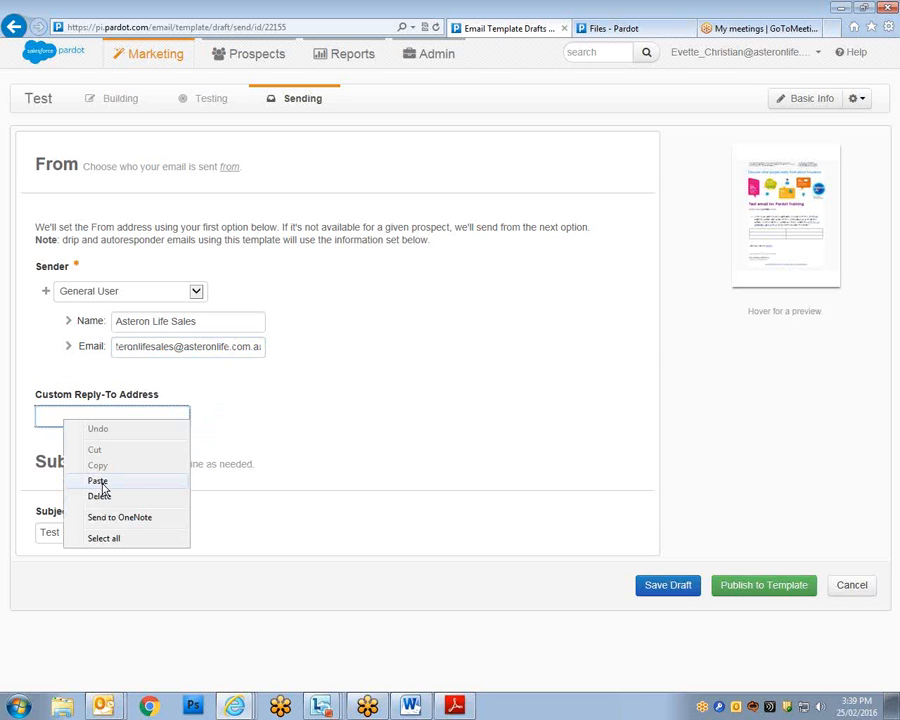
{"action": "left_click", "coordinate": [98, 482]}
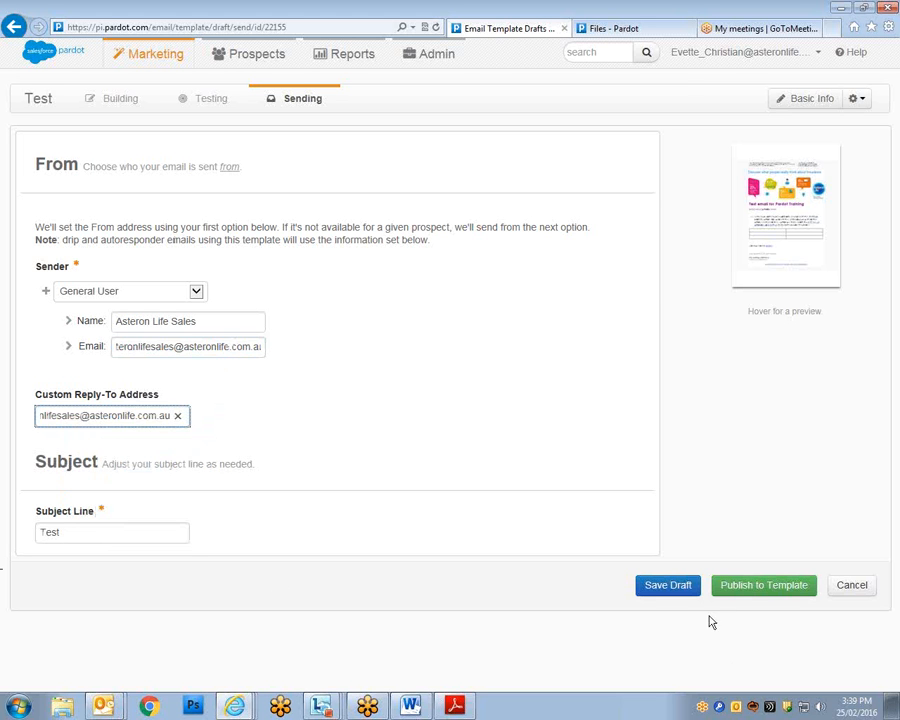
{"action": "left_click", "coordinate": [766, 588]}
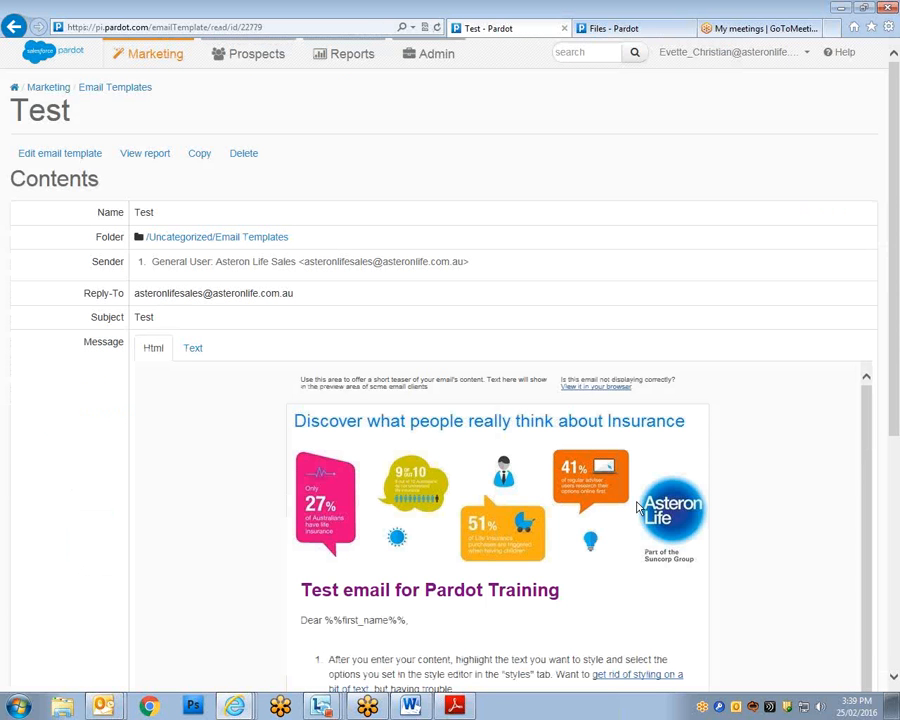
Scroll the Test template page to check its Insurance banner, purple heading and greeting.
{"action": "scroll", "coordinate": [458, 334], "scroll_direction": "down", "scroll_amount": 4}
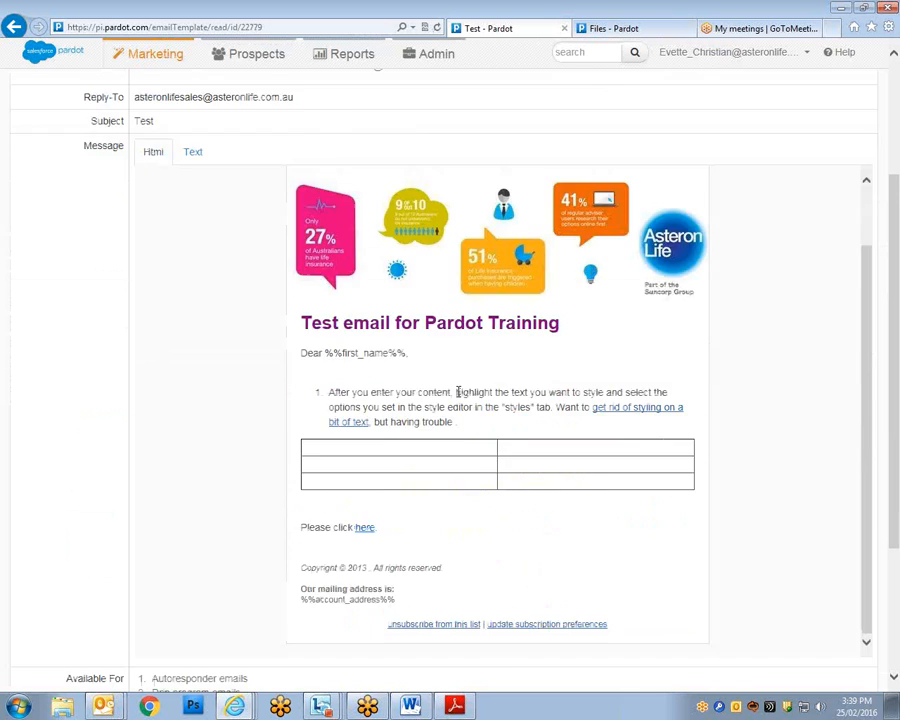
{"action": "scroll", "coordinate": [455, 404], "scroll_direction": "up", "scroll_amount": 4}
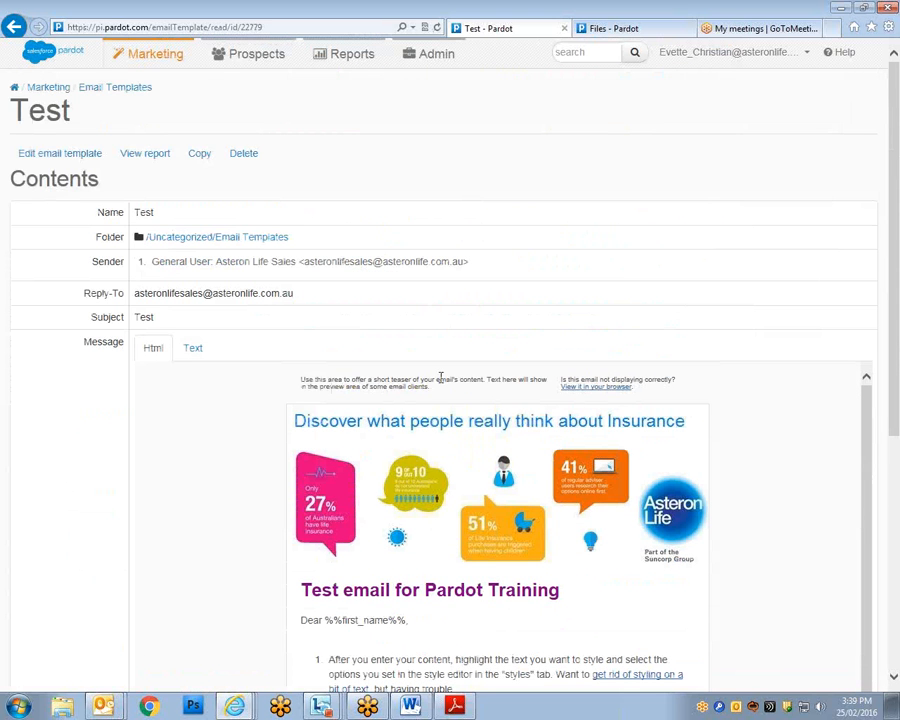
{"action": "mouse_move", "coordinate": [124, 57]}
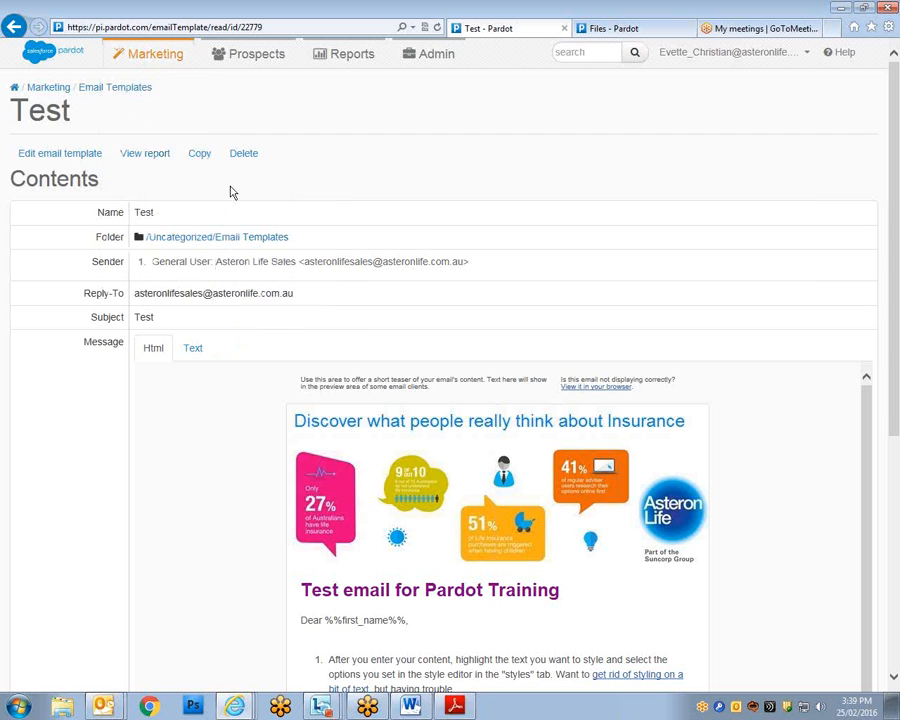
{"action": "mouse_move", "coordinate": [184, 168]}
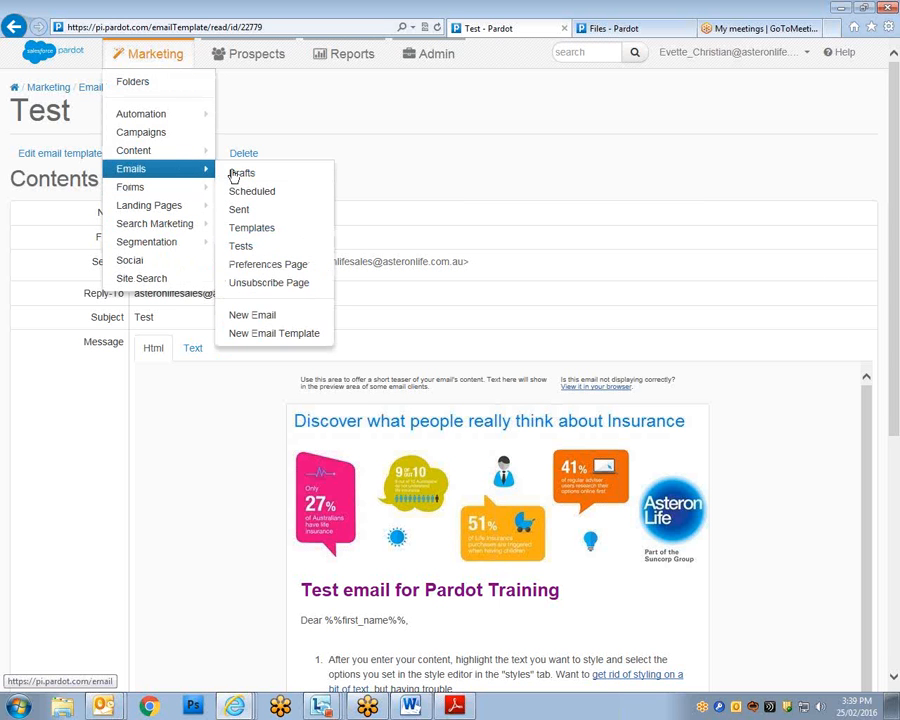
Create a new email named Test in the Test Pardot Training campaign and save it.
{"action": "left_click", "coordinate": [268, 323]}
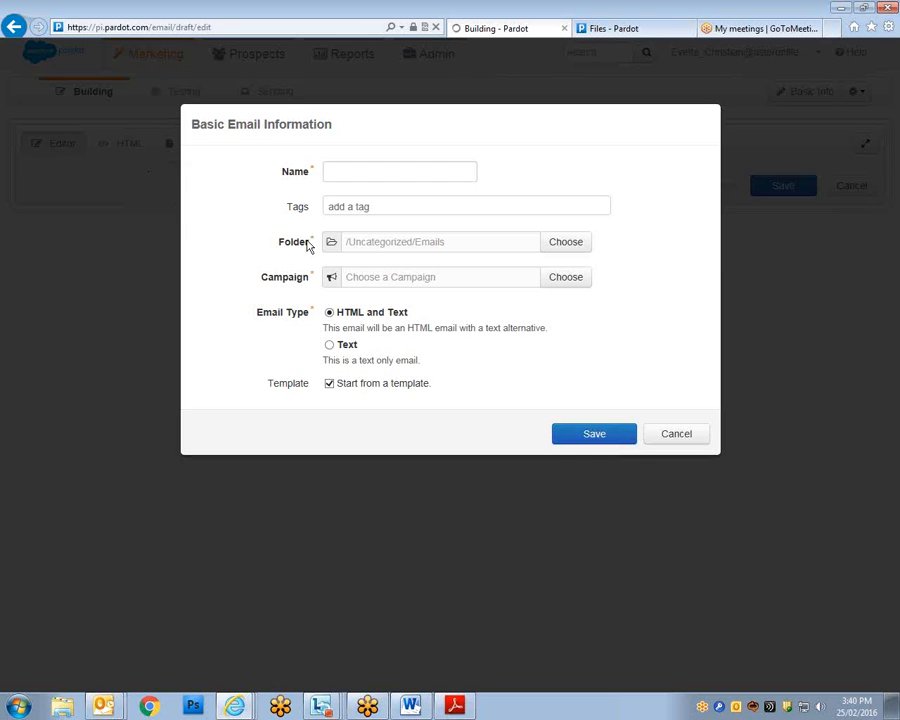
{"action": "left_click", "coordinate": [374, 178]}
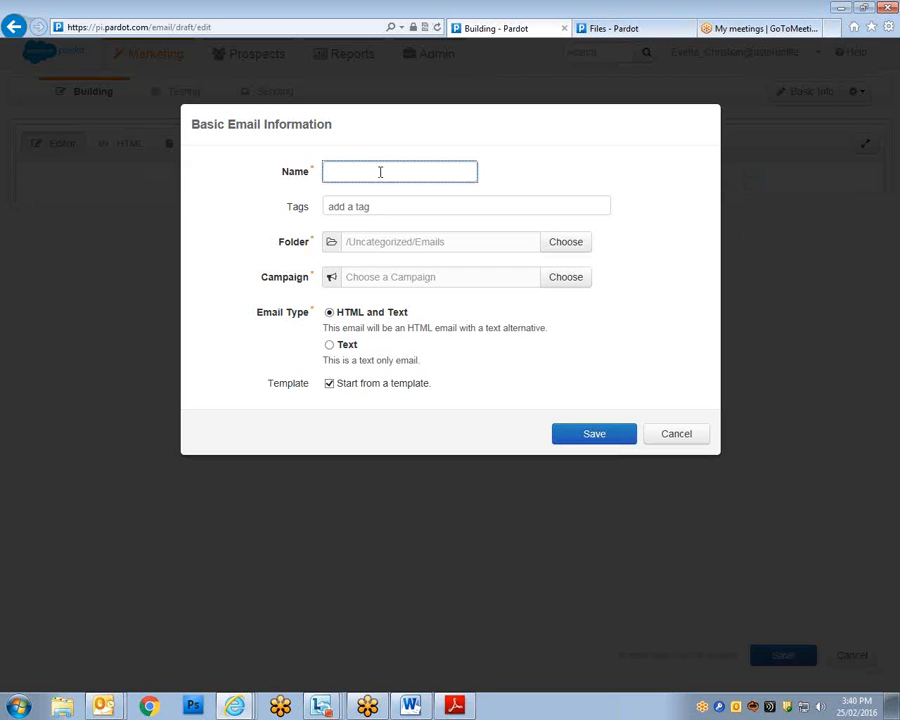
{"action": "type", "text": "Test"}
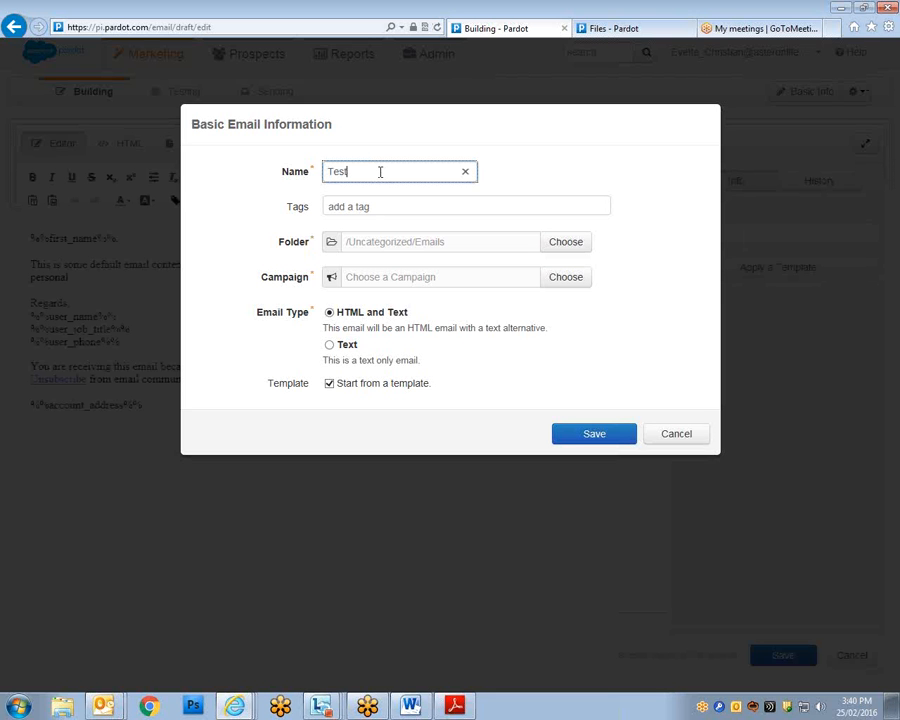
{"action": "left_click", "coordinate": [473, 296]}
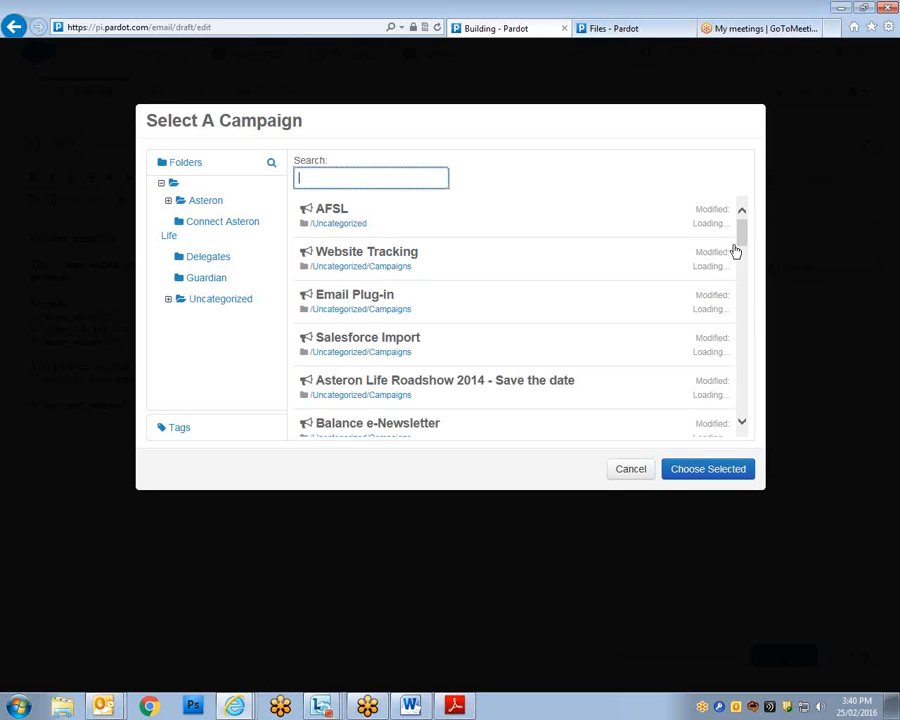
{"action": "mouse_move", "coordinate": [742, 321]}
{"action": "left_mouse_down"}
{"action": "mouse_move", "coordinate": [737, 336]}
{"action": "mouse_move", "coordinate": [737, 298]}
{"action": "mouse_move", "coordinate": [738, 318]}
{"action": "left_mouse_up"}
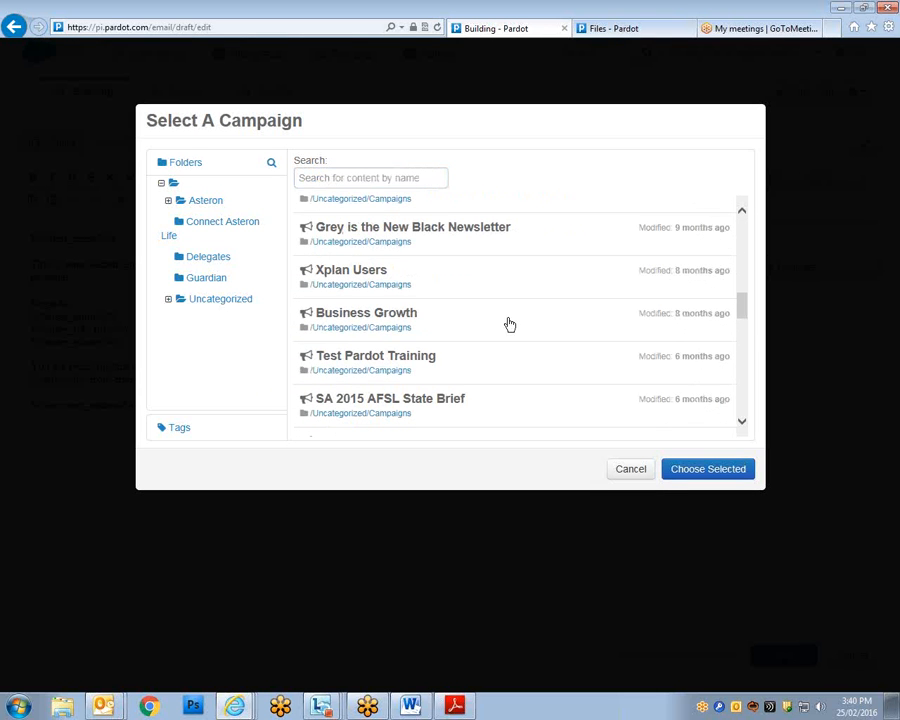
{"action": "left_click", "coordinate": [358, 358]}
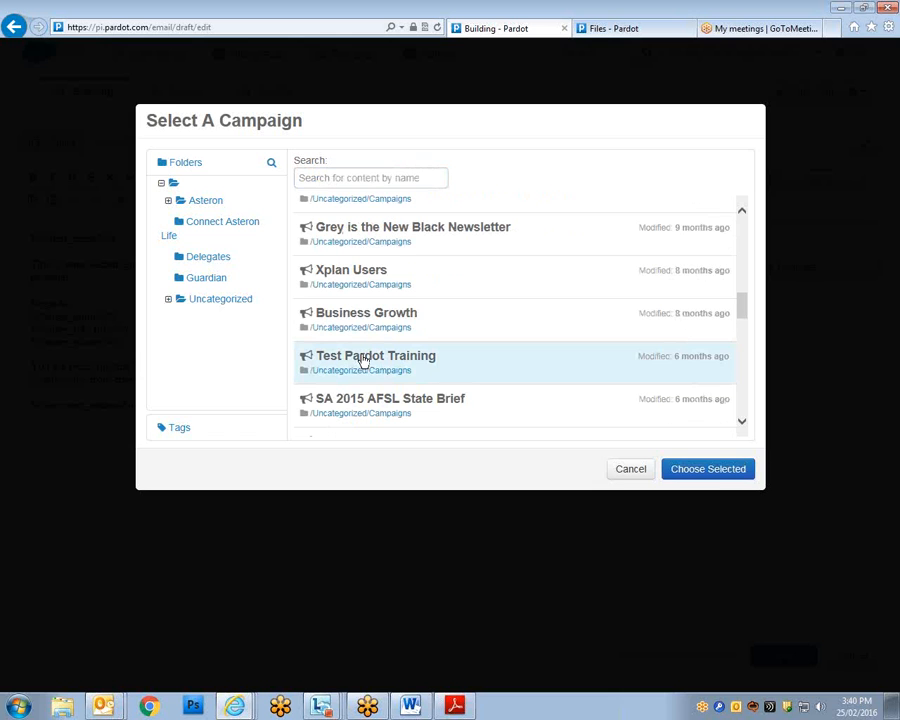
{"action": "left_click", "coordinate": [690, 470]}
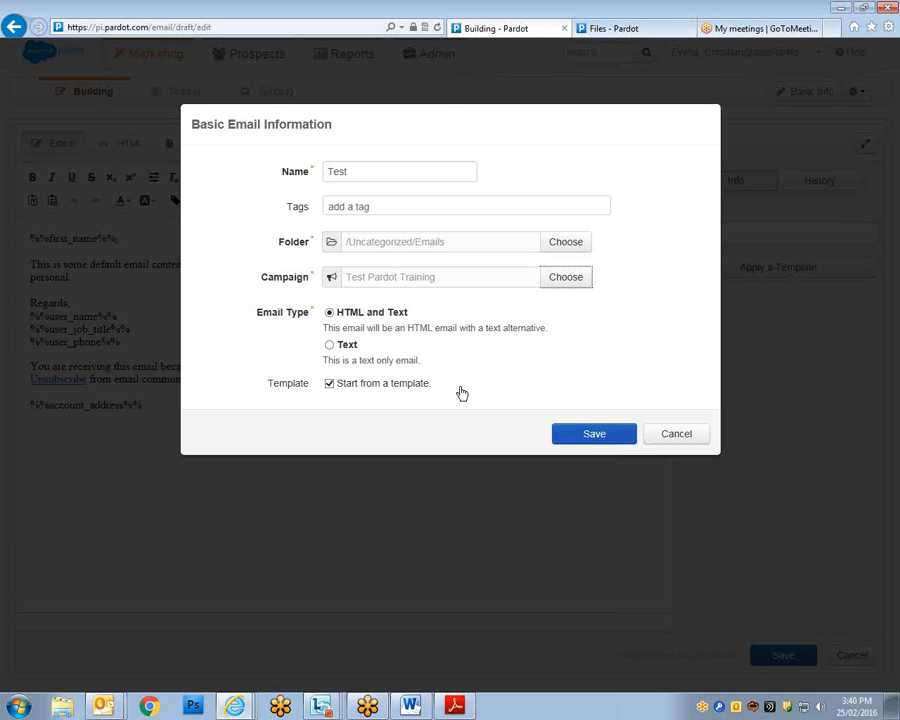
{"action": "left_click", "coordinate": [590, 437]}
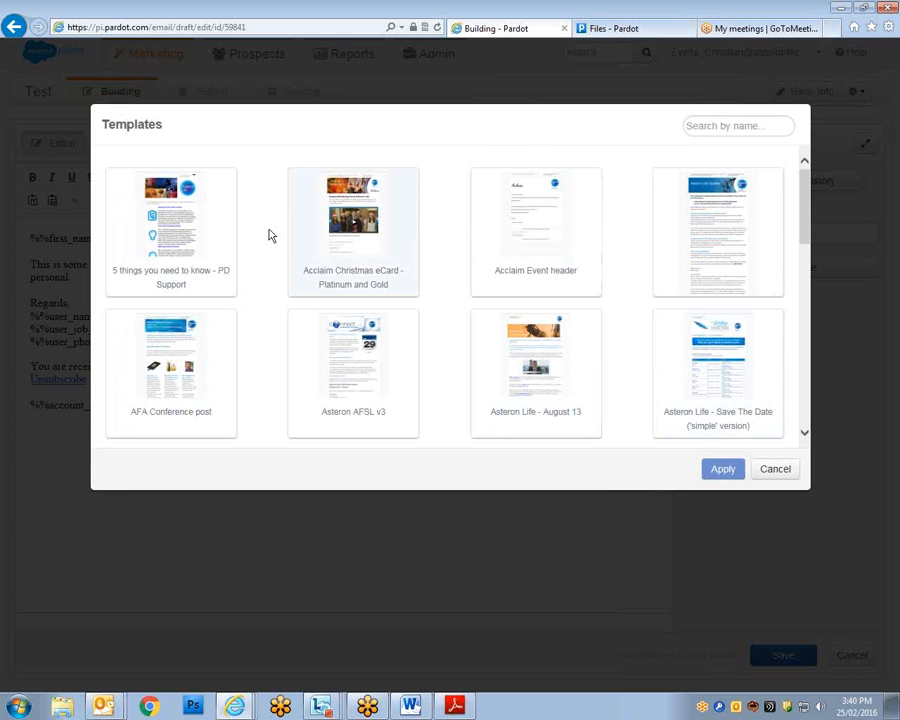
Apply the Pardot training test template to the new email.
{"action": "left_click_drag", "start_coordinate": [803, 200], "coordinate": [785, 453]}
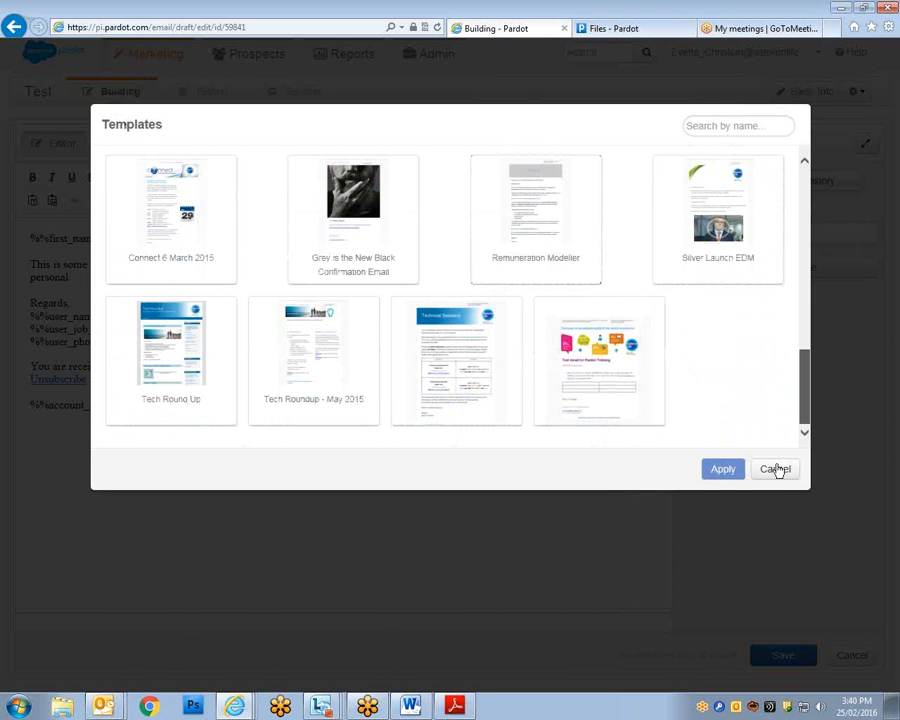
{"action": "left_click", "coordinate": [601, 360]}
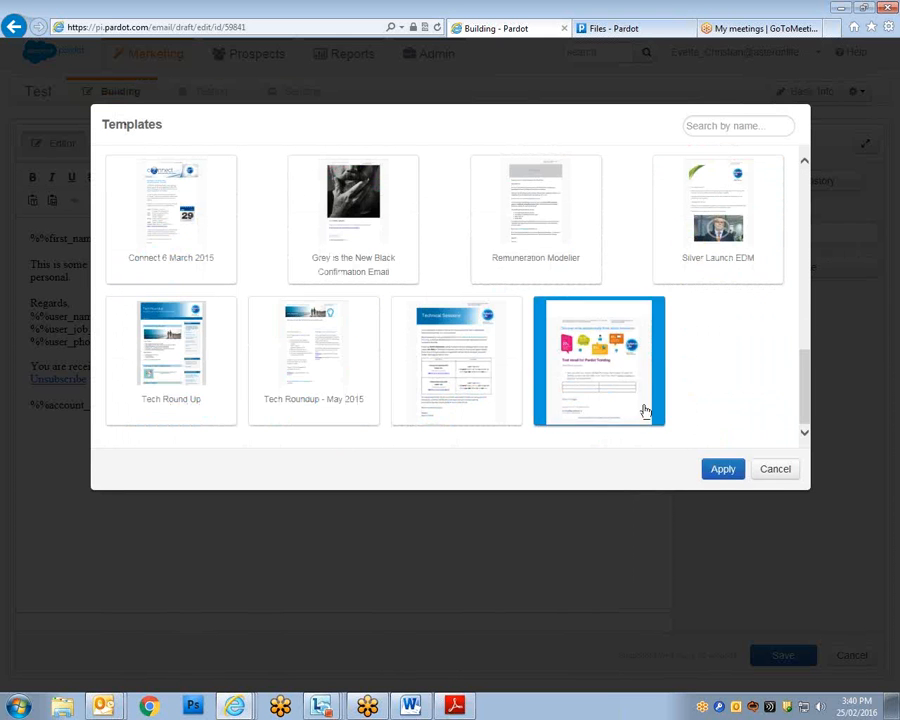
{"action": "left_click", "coordinate": [722, 469]}
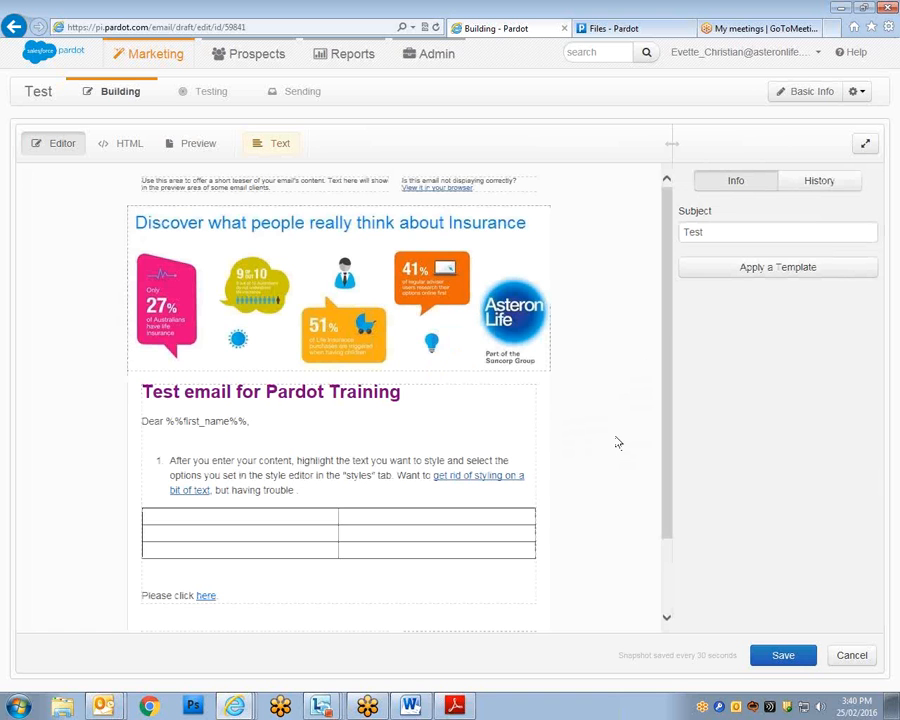
Open and close the main content block, then open the Apply a Template chooser.
{"action": "left_click_drag", "start_coordinate": [666, 305], "coordinate": [665, 384]}
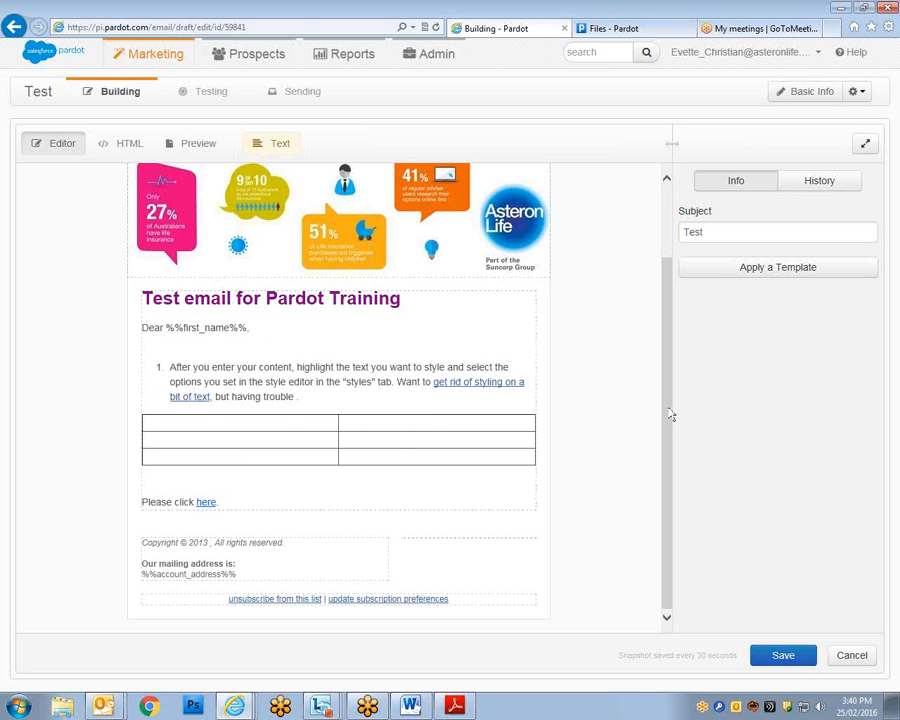
{"action": "left_click_drag", "start_coordinate": [670, 414], "coordinate": [657, 346]}
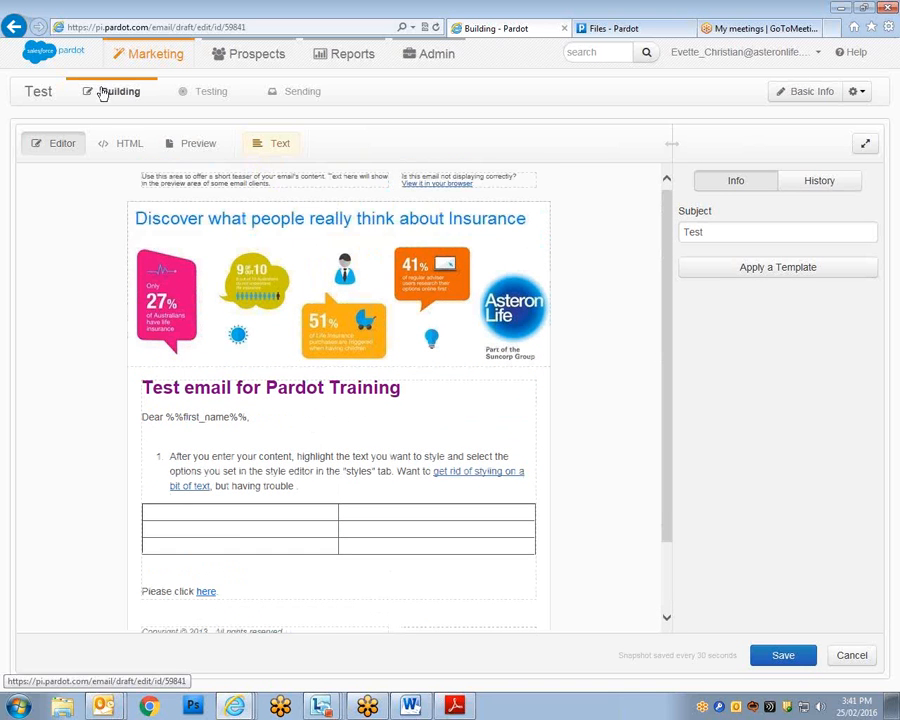
{"action": "mouse_move", "coordinate": [130, 55]}
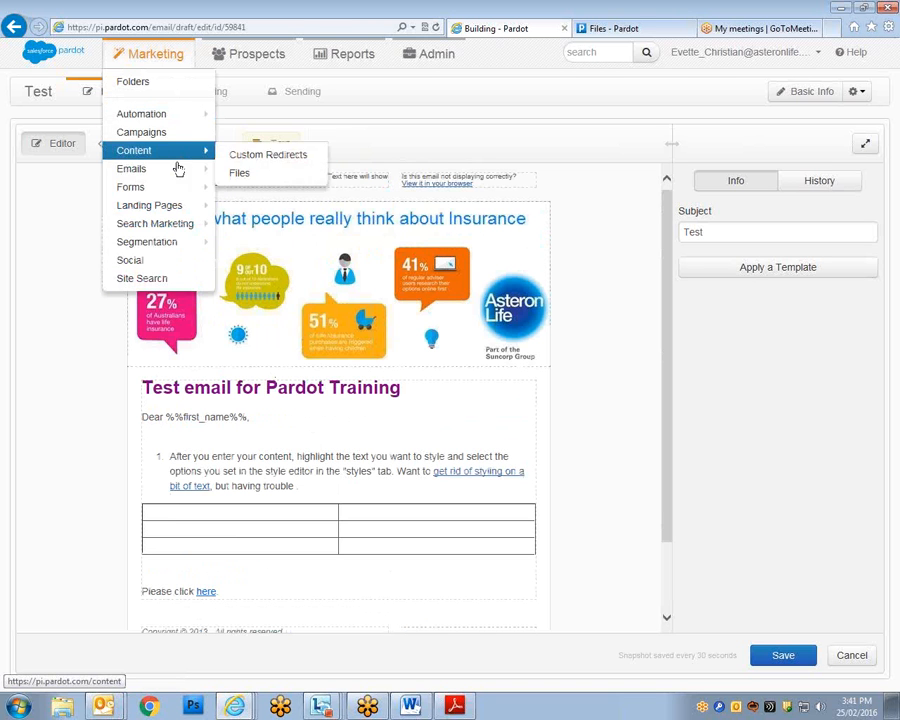
{"action": "mouse_move", "coordinate": [190, 169]}
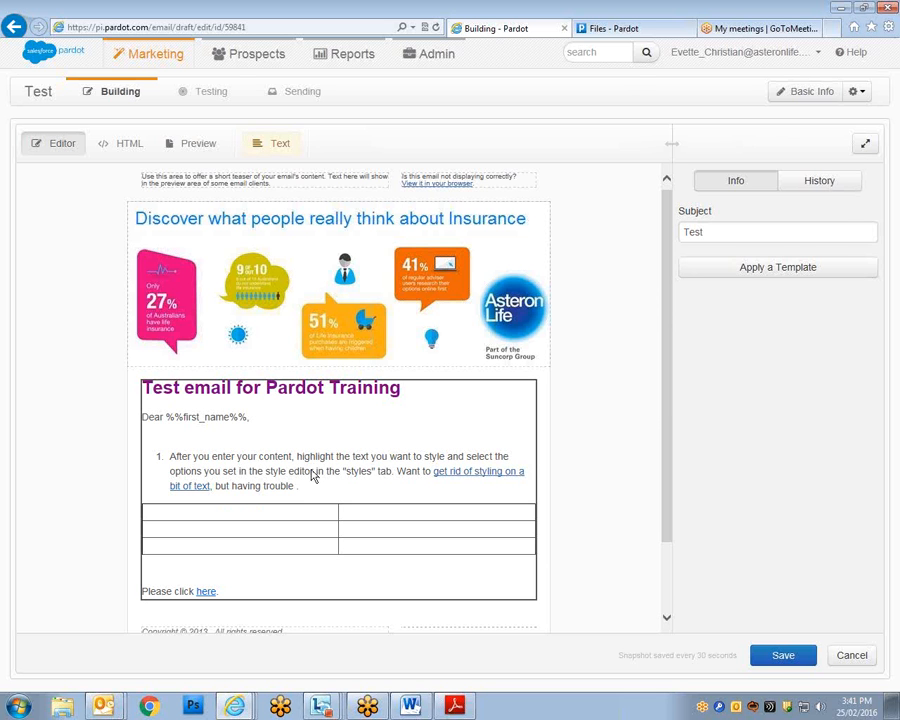
{"action": "left_click", "coordinate": [357, 398]}
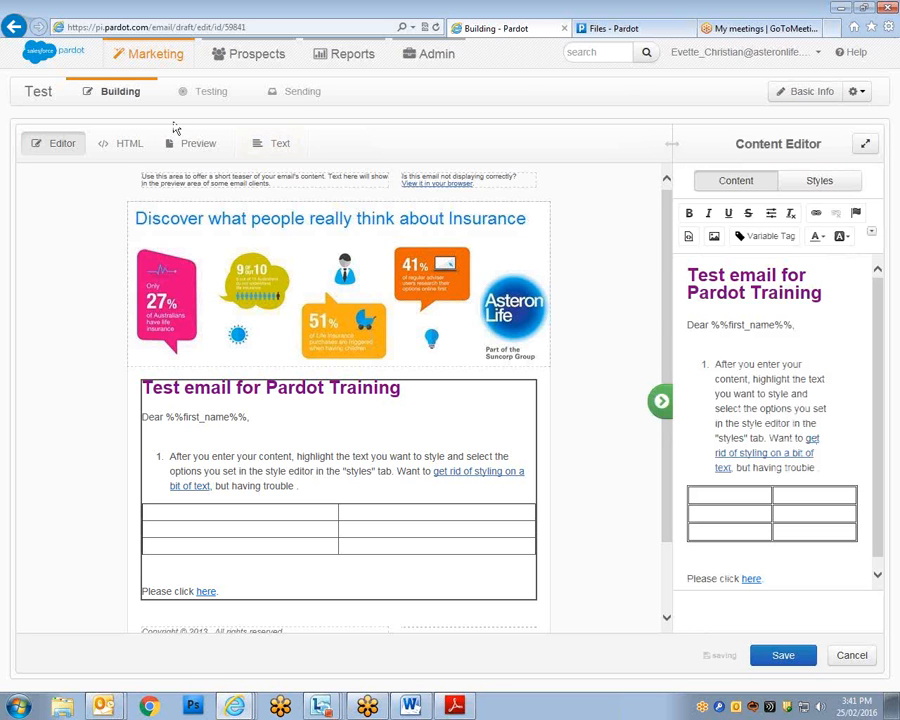
{"action": "left_click", "coordinate": [662, 404]}
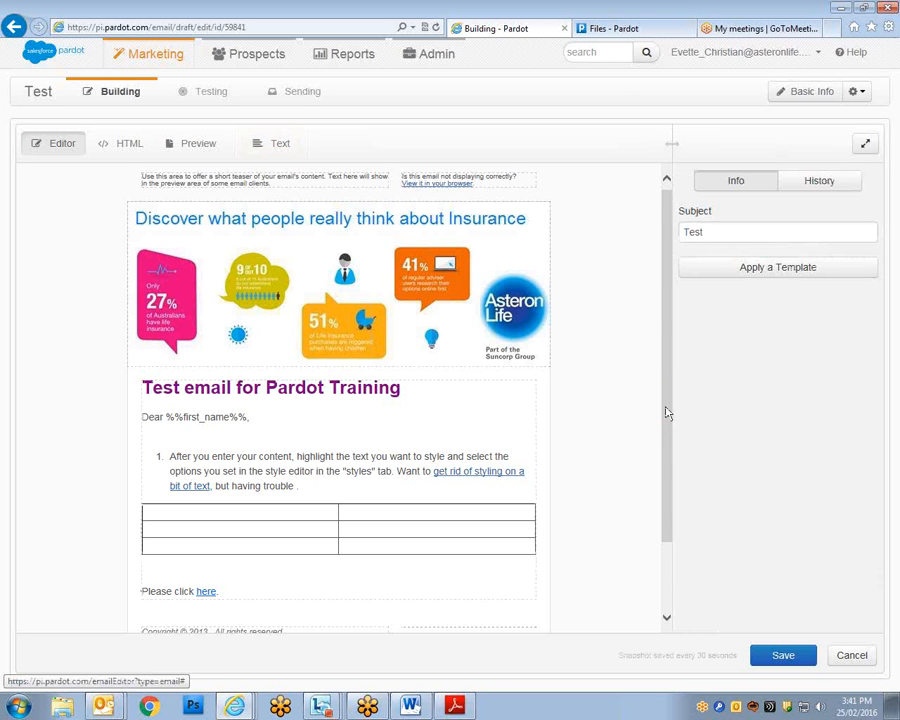
{"action": "left_click", "coordinate": [735, 276]}
Apply the Communications-DRAFT2 template to the Test email, giving it the Asteron Life Update 3/09/2015 subject.
{"action": "left_click_drag", "start_coordinate": [800, 217], "coordinate": [793, 352]}
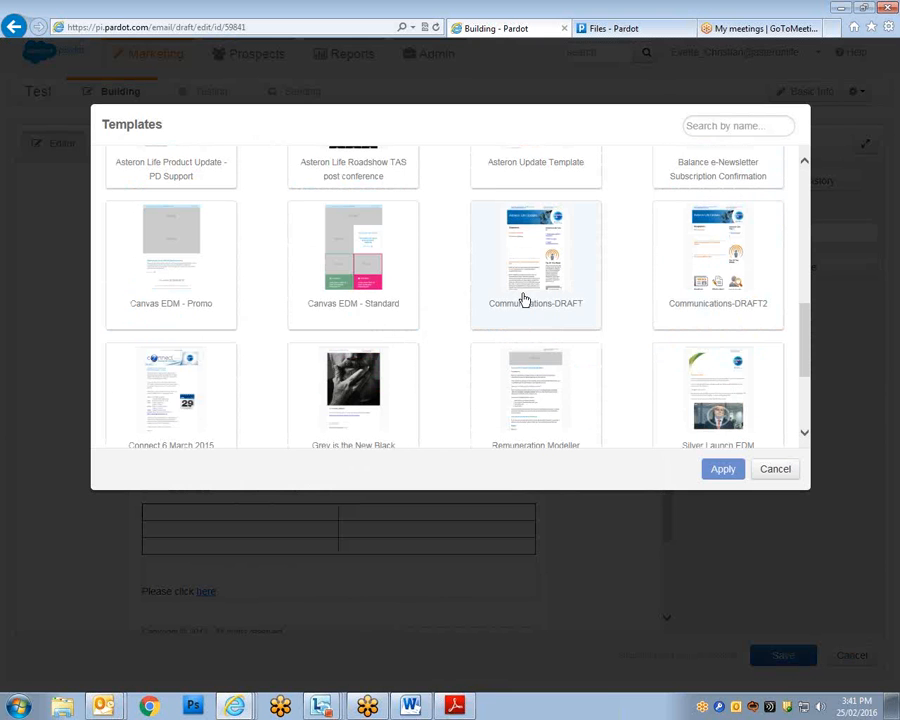
{"action": "left_click", "coordinate": [700, 288]}
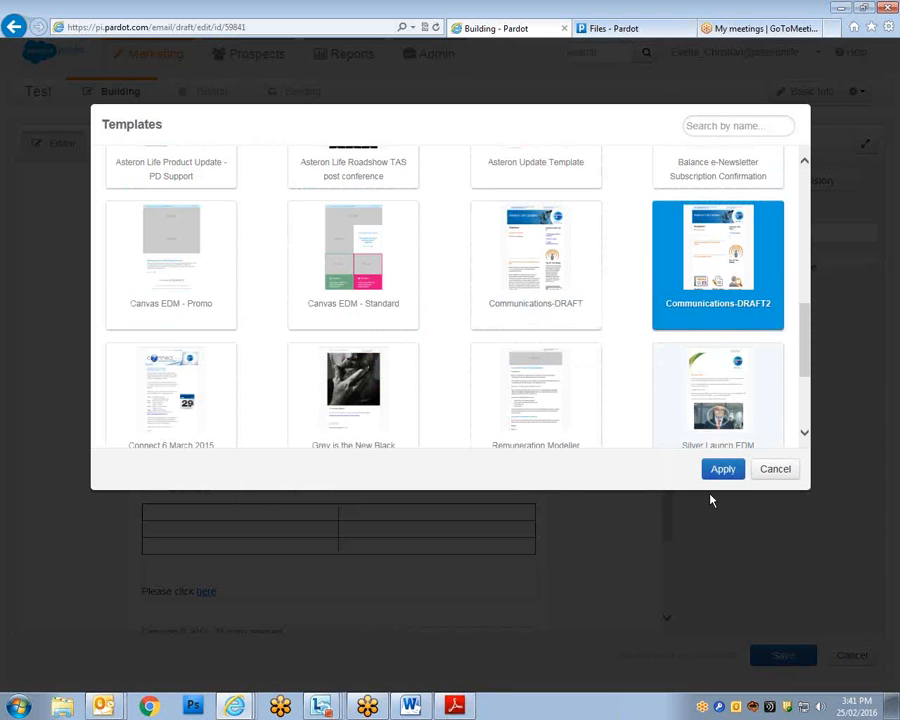
{"action": "left_click", "coordinate": [722, 469]}
{"action": "left_click", "coordinate": [522, 410]}
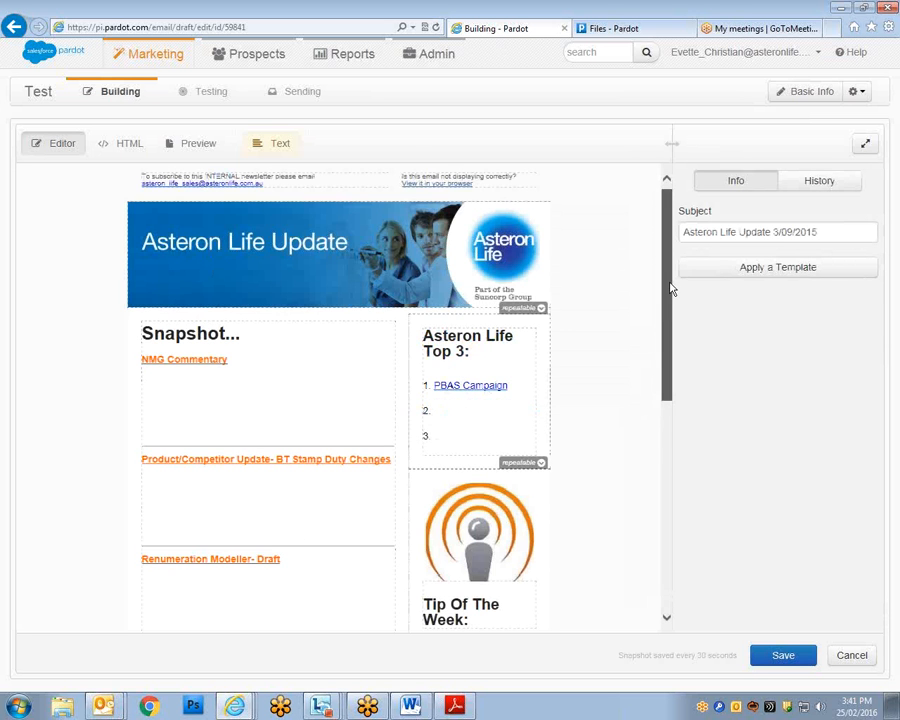
{"action": "left_click_drag", "start_coordinate": [671, 288], "coordinate": [647, 267]}
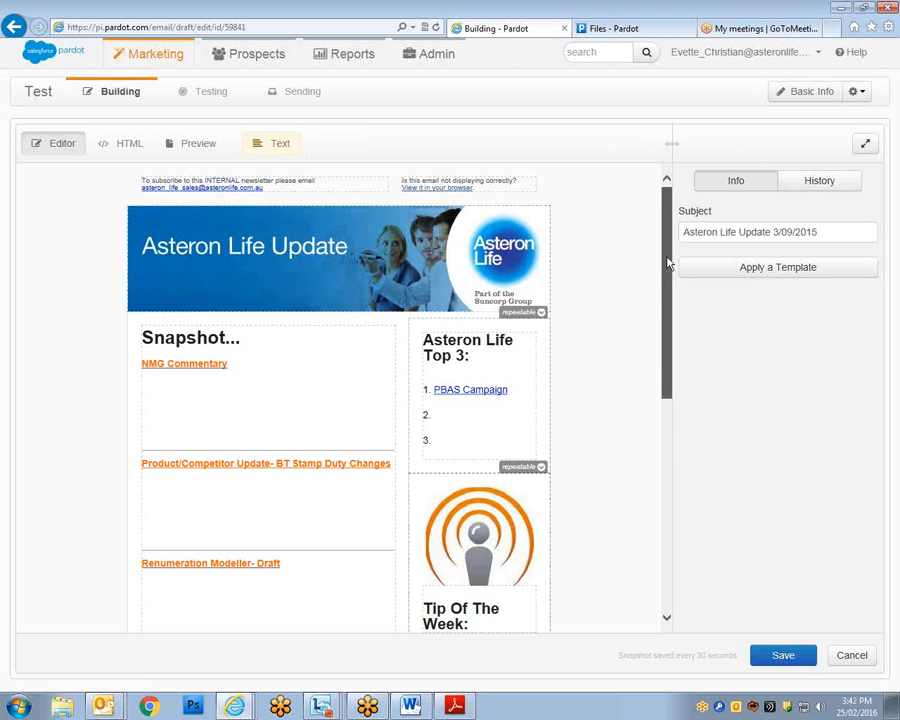
{"action": "left_click_drag", "start_coordinate": [668, 261], "coordinate": [654, 399]}
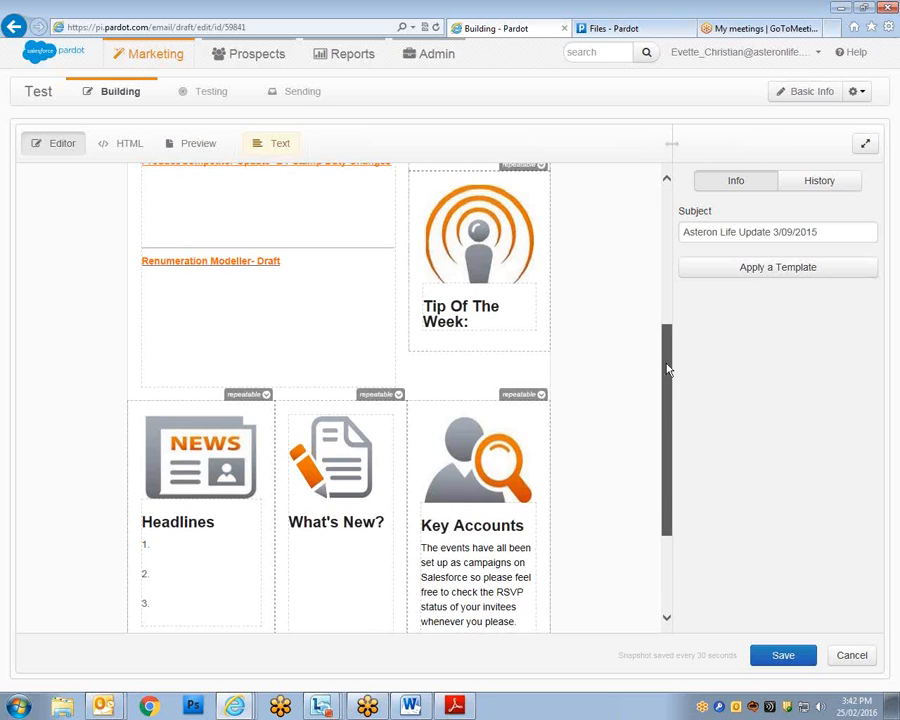
{"action": "left_click_drag", "start_coordinate": [669, 368], "coordinate": [655, 203]}
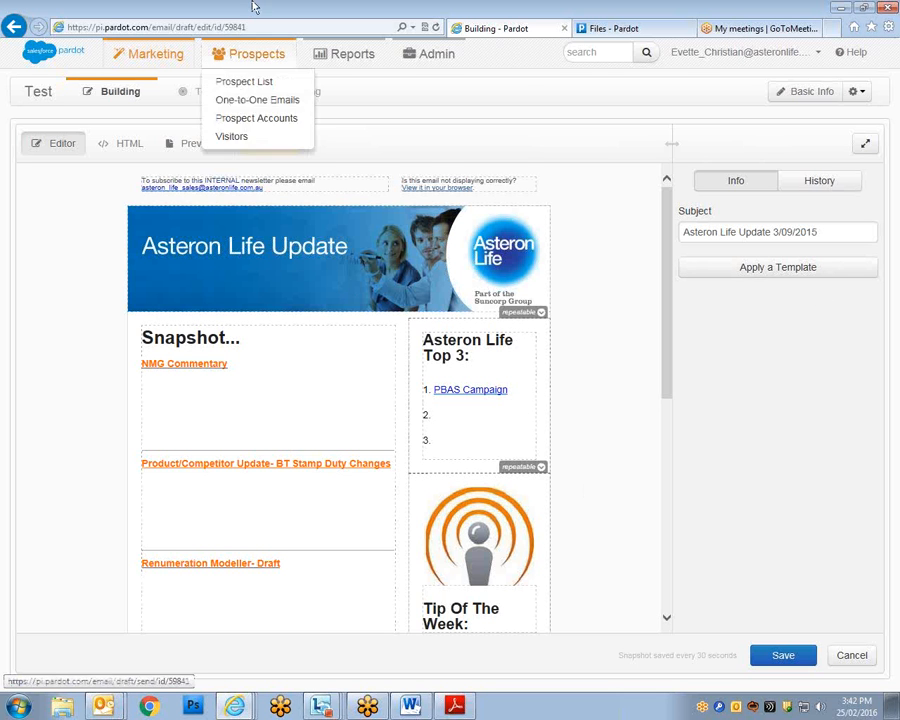
Bring up the Test email's Sending stage, showing the General User sender, custom reply-to and recipient lists.
{"action": "left_click", "coordinate": [297, 94]}
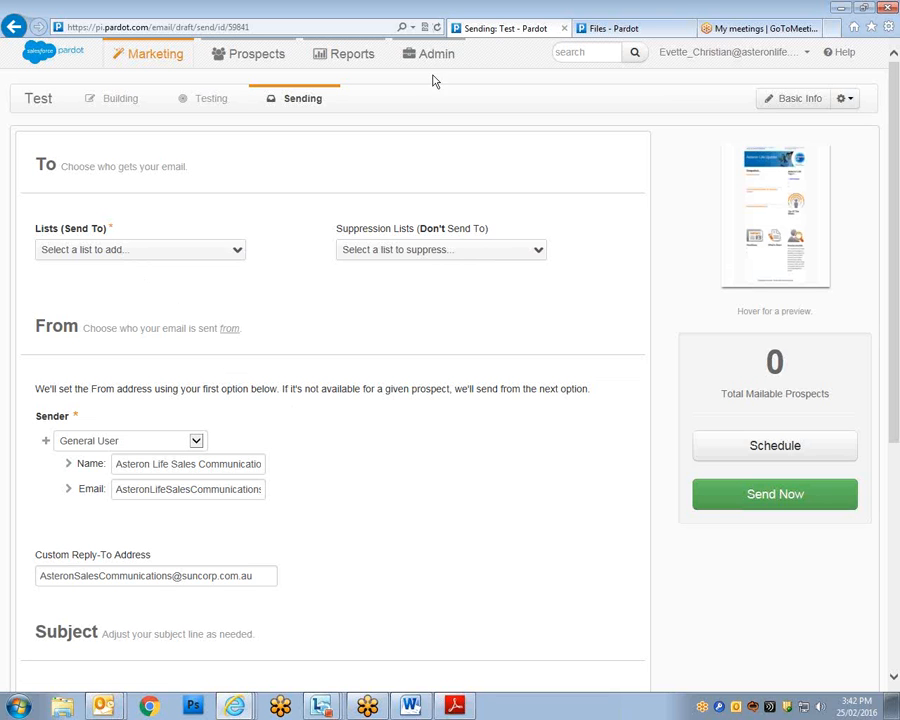
{"action": "mouse_move", "coordinate": [434, 58]}
{"action": "mouse_move", "coordinate": [440, 81]}
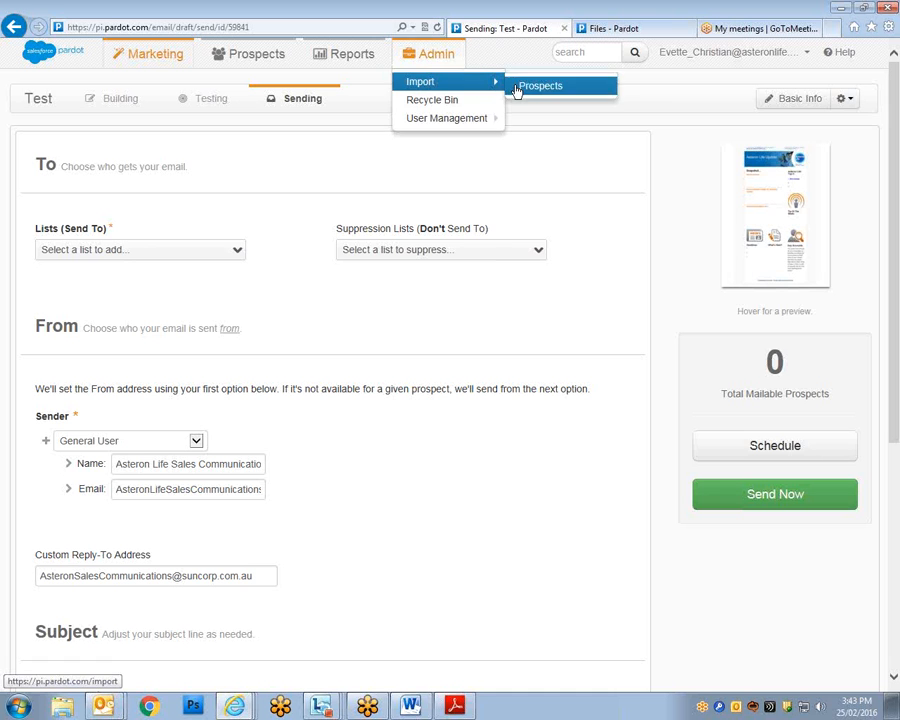
{"action": "left_click", "coordinate": [516, 89]}
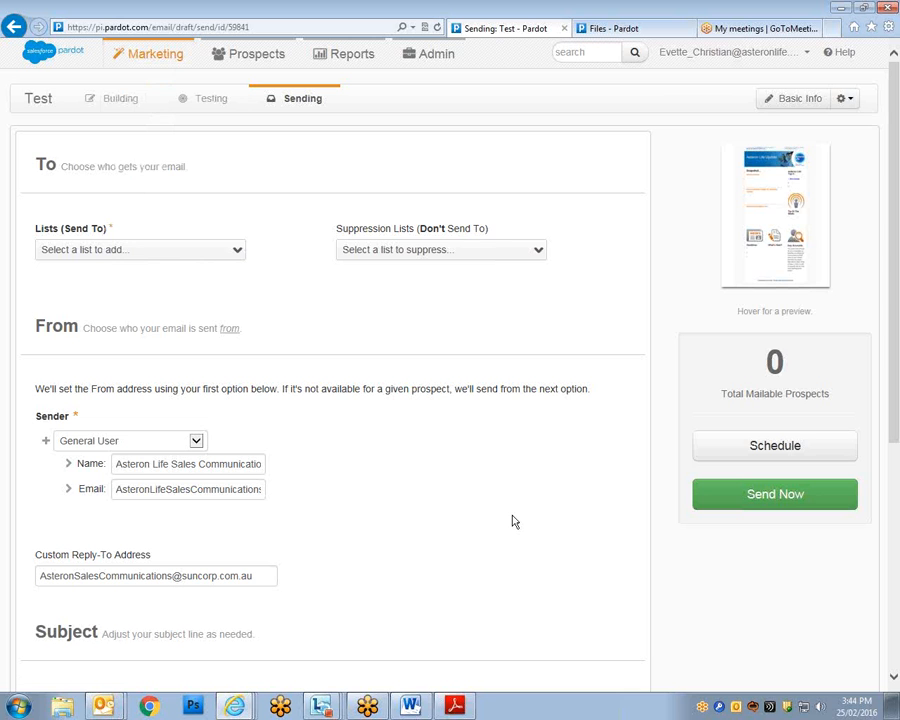
{"action": "mouse_move", "coordinate": [145, 62]}
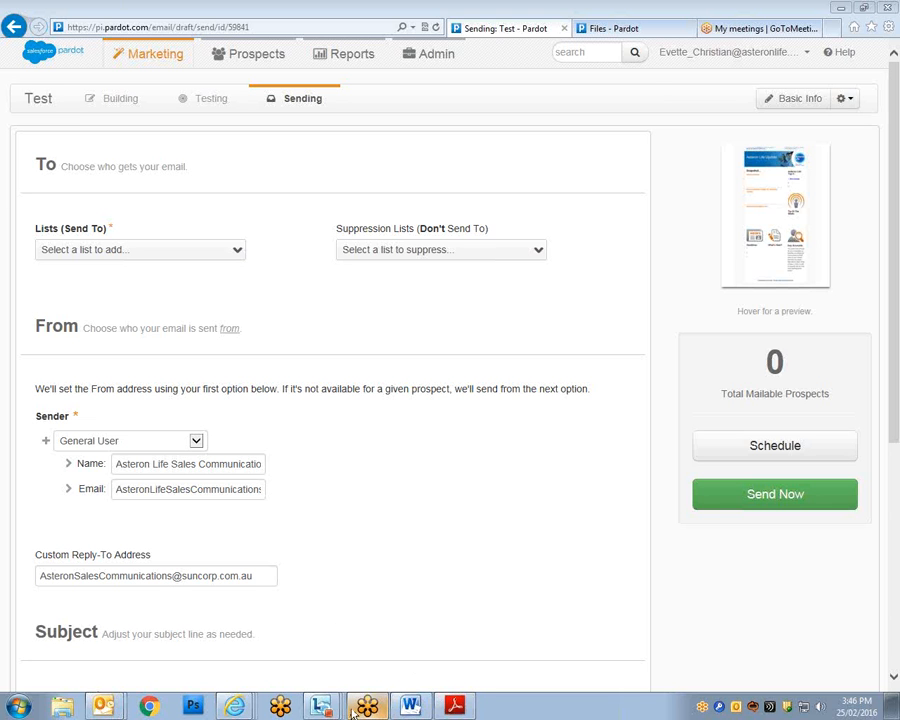
{"action": "mouse_move", "coordinate": [336, 711]}
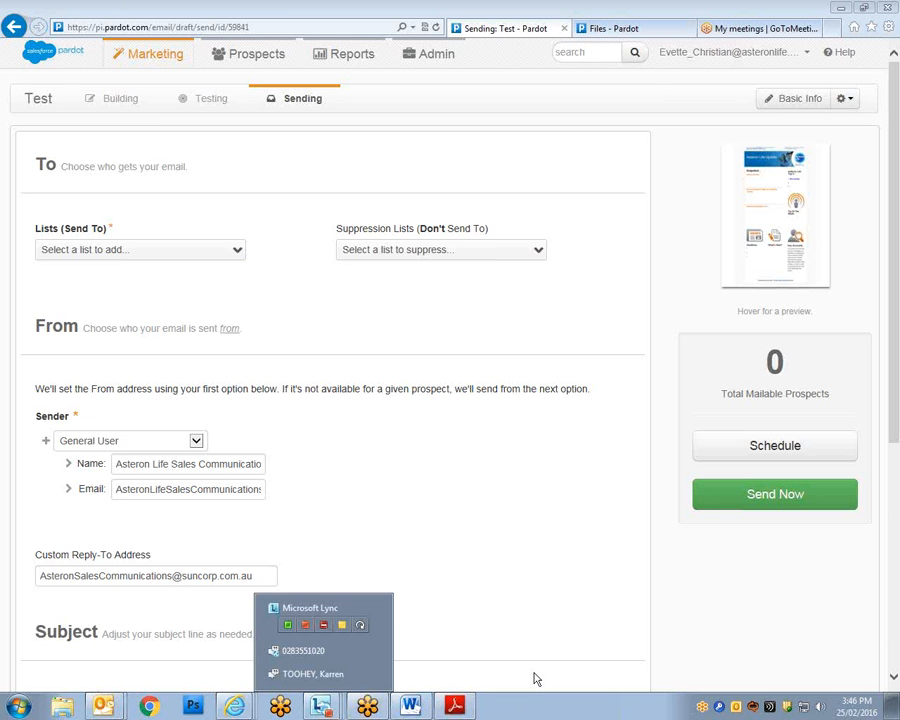